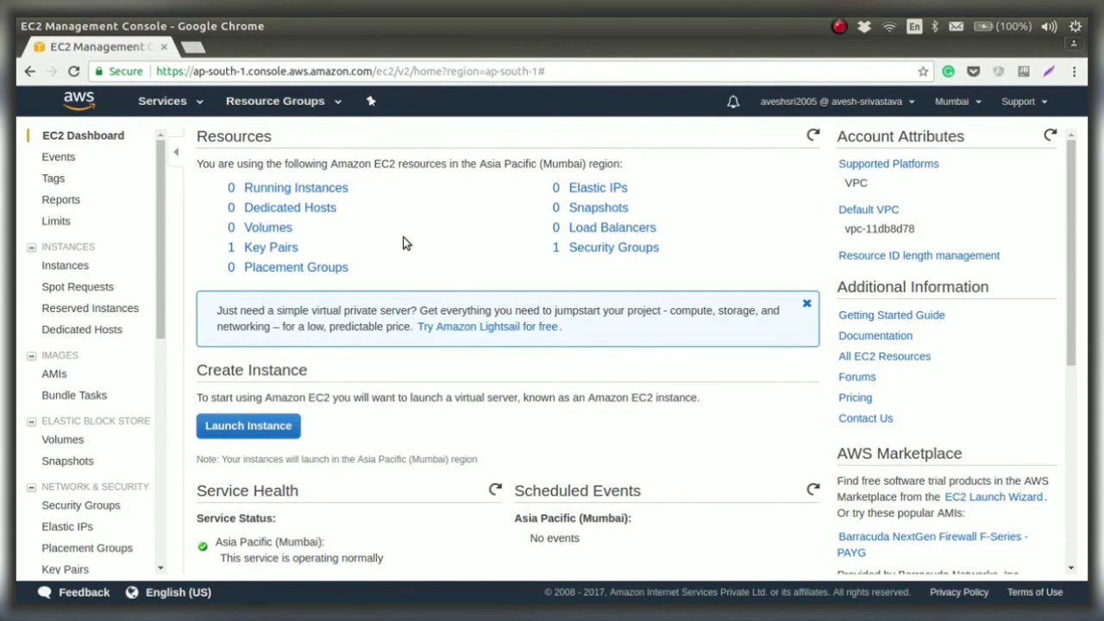
Step: From the security groups list, start a new group with mongodb-internal-access as both its name and description
click(613, 250)
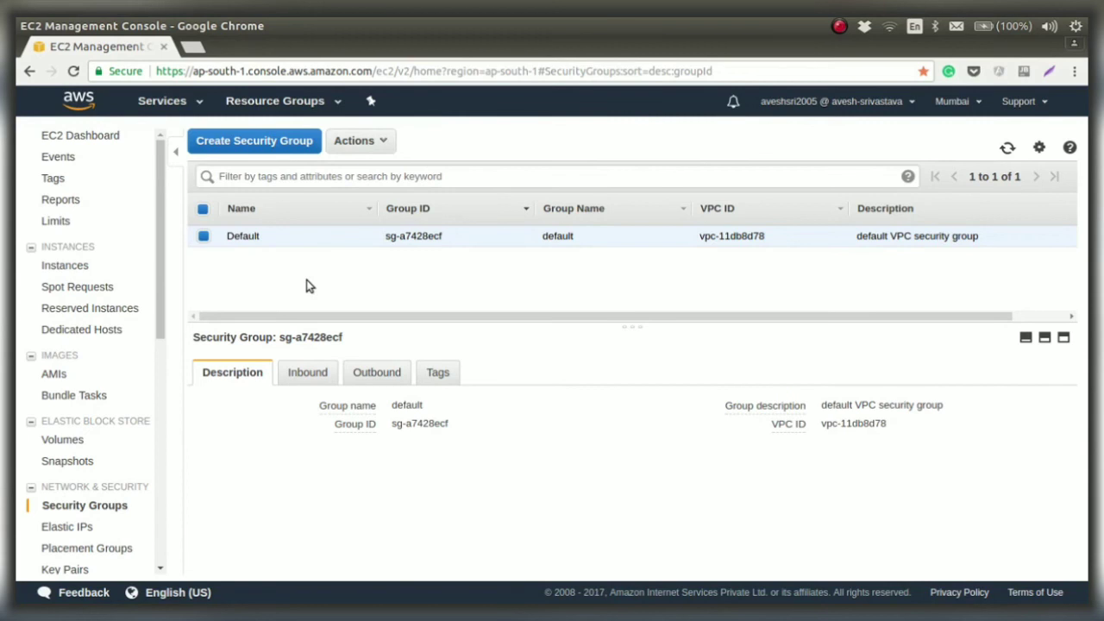
click(311, 375)
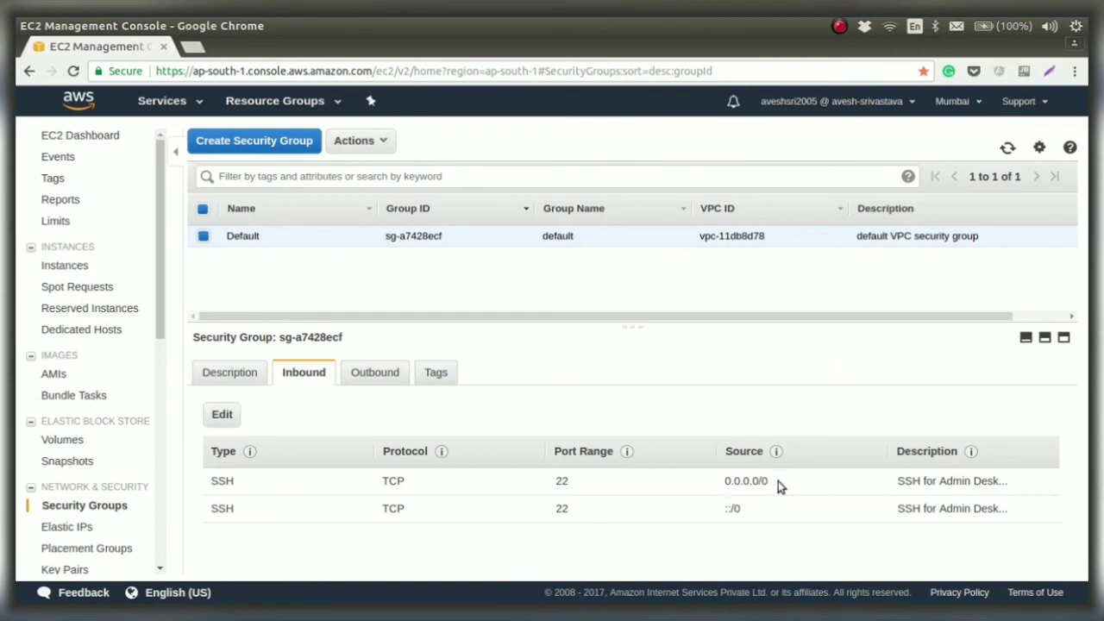
click(250, 142)
click(384, 200)
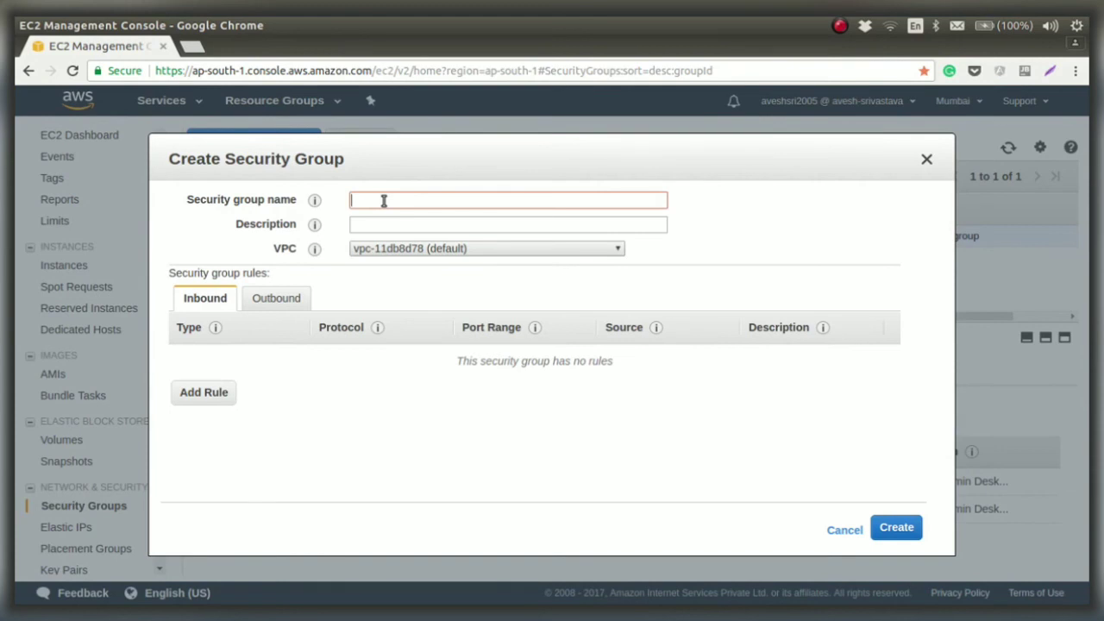
text(mongodb)
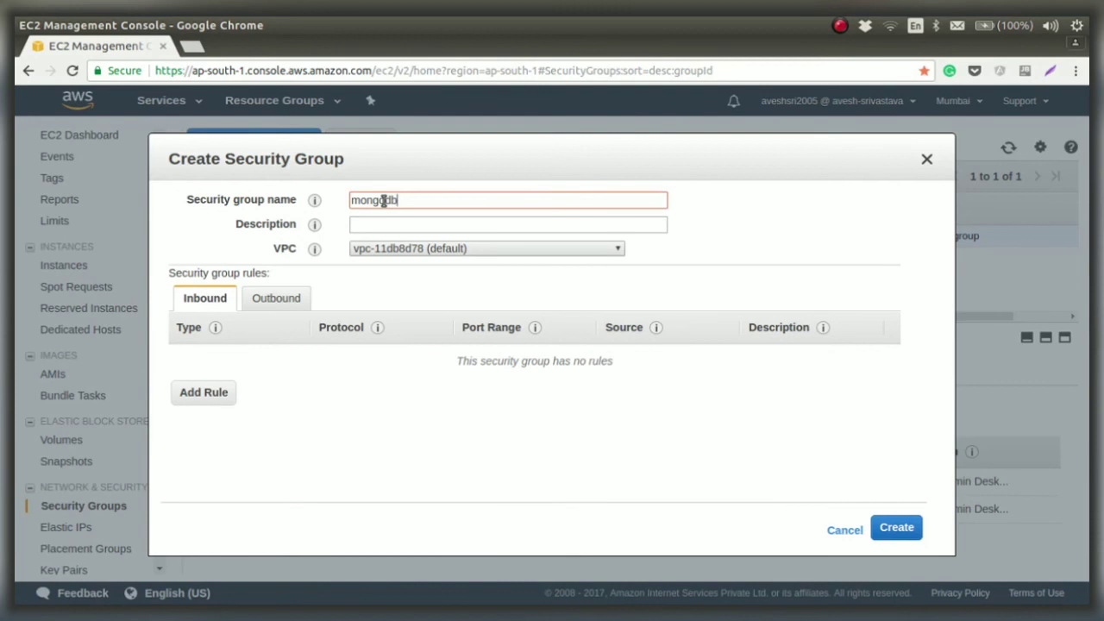
text(-internal-a)
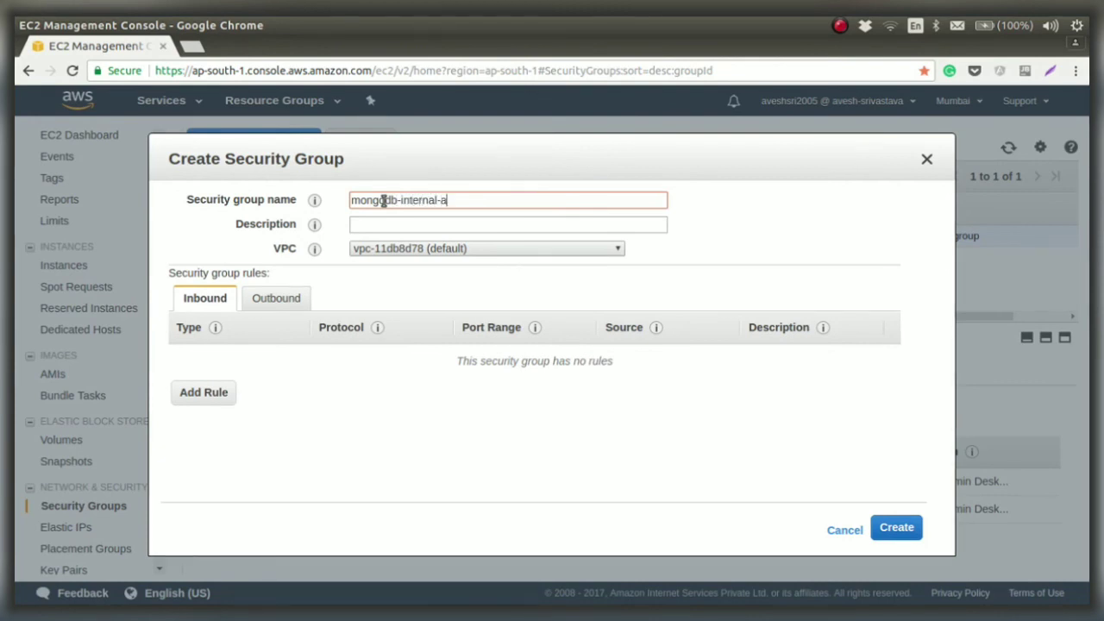
text(ccess)
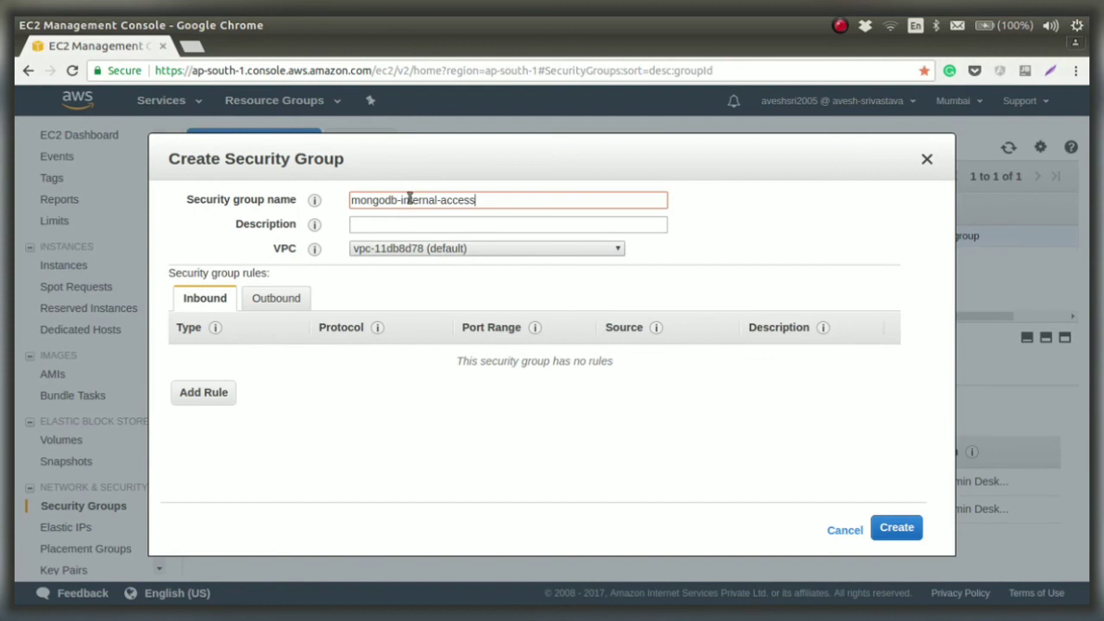
triple_click(410, 199)
key(ctrl+c)
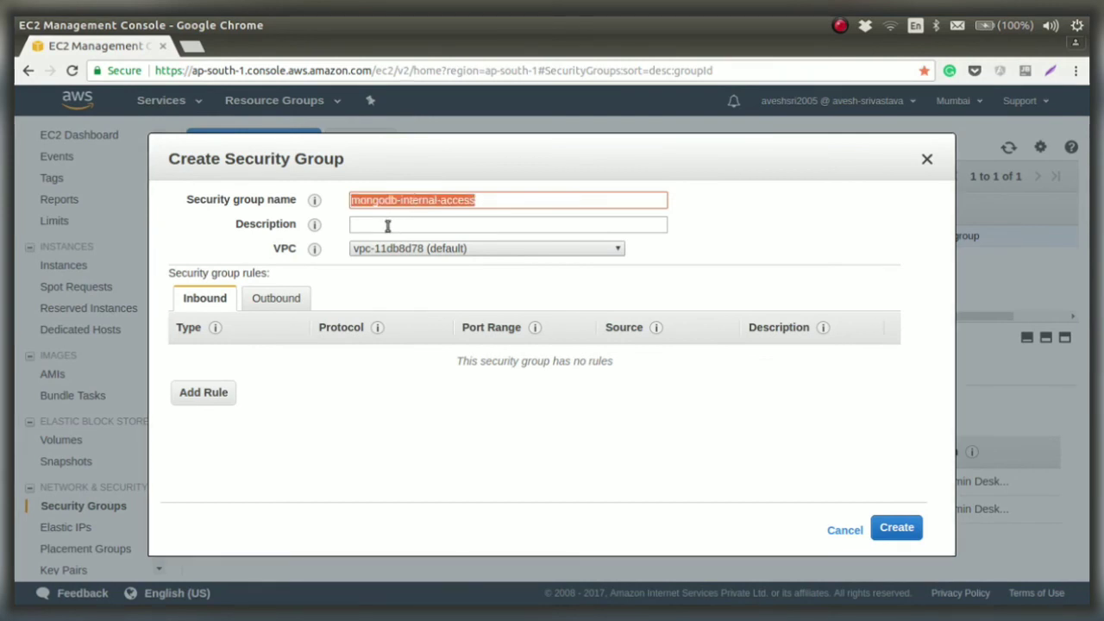
click(387, 225)
key(ctrl+v)
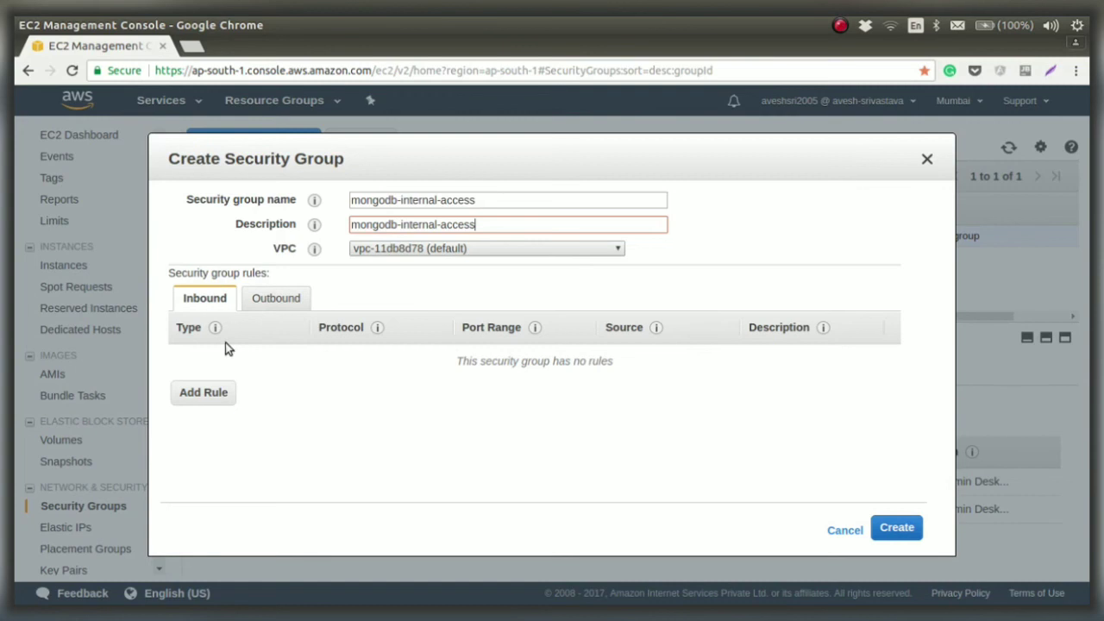
click(199, 397)
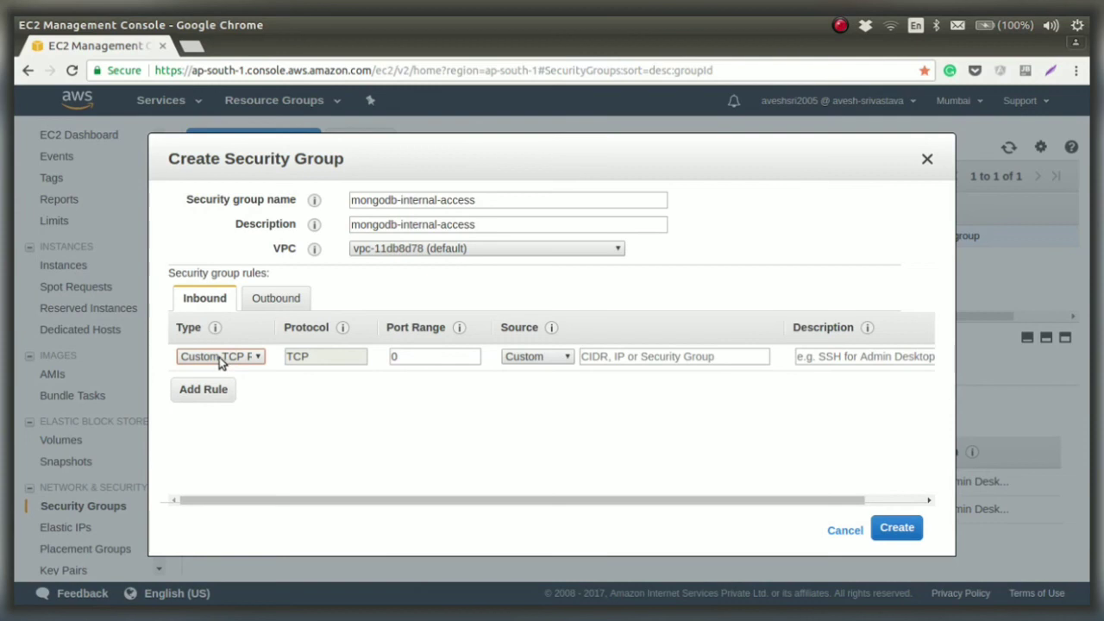
click(408, 359)
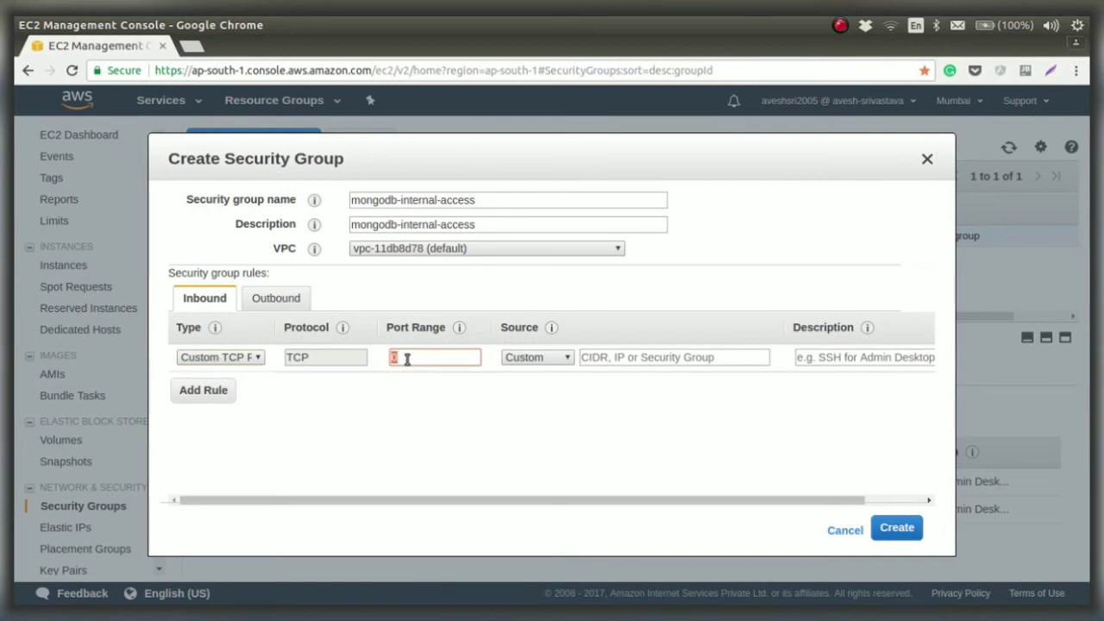
key(BackSpace)
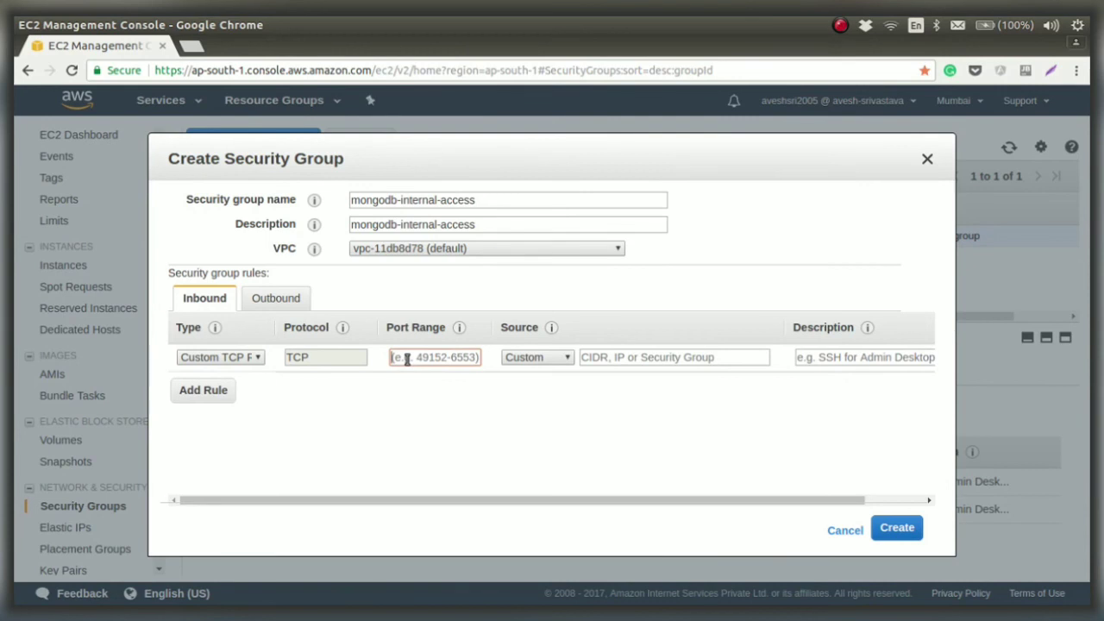
text(2)
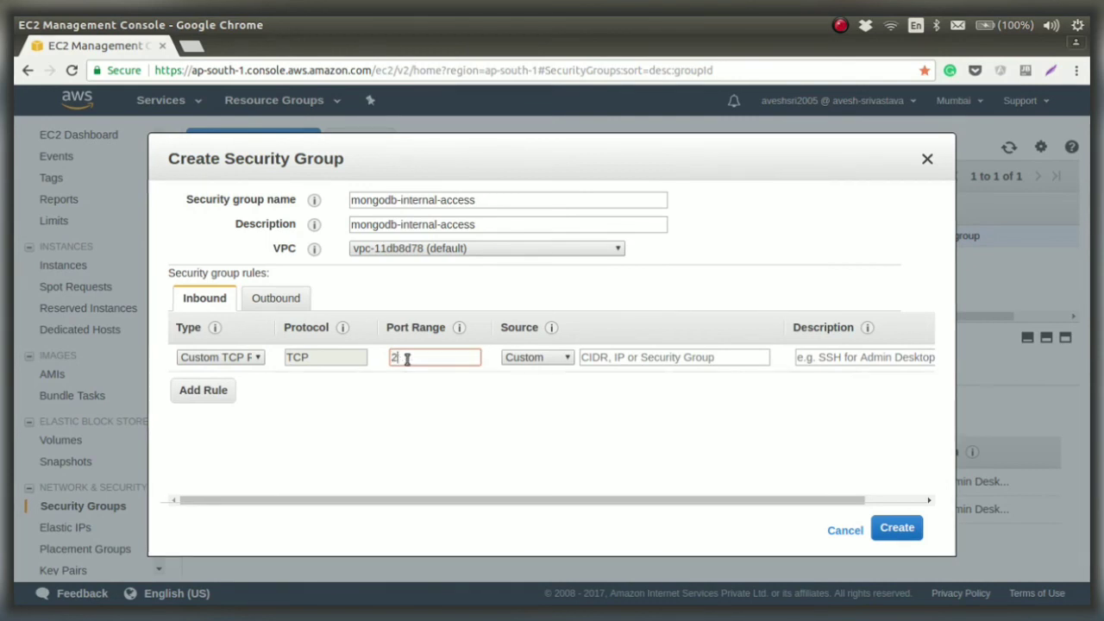
text(7017-27019)
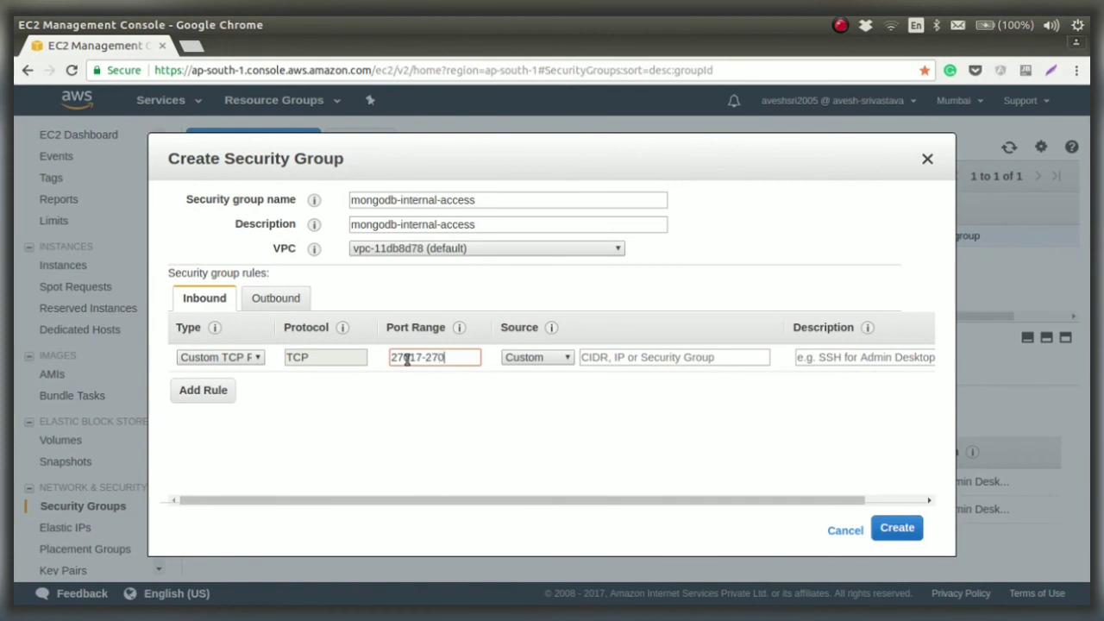
Step: Set the rule's source to 0.0.0.0/0 and description to mongodb-internal-access, and create the security group
click(612, 359)
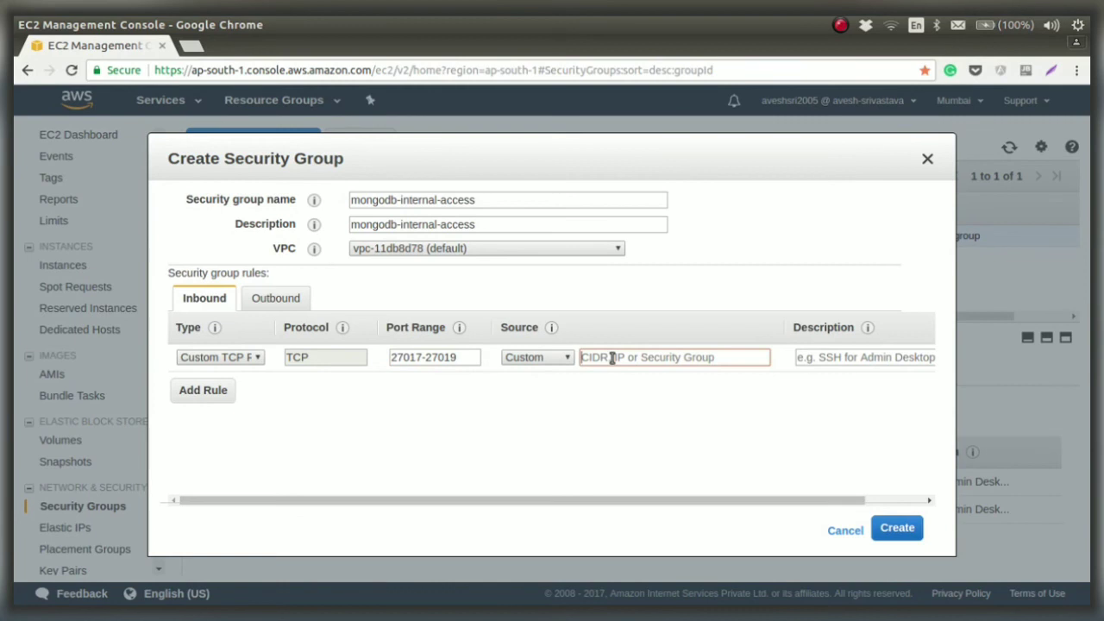
text(0)
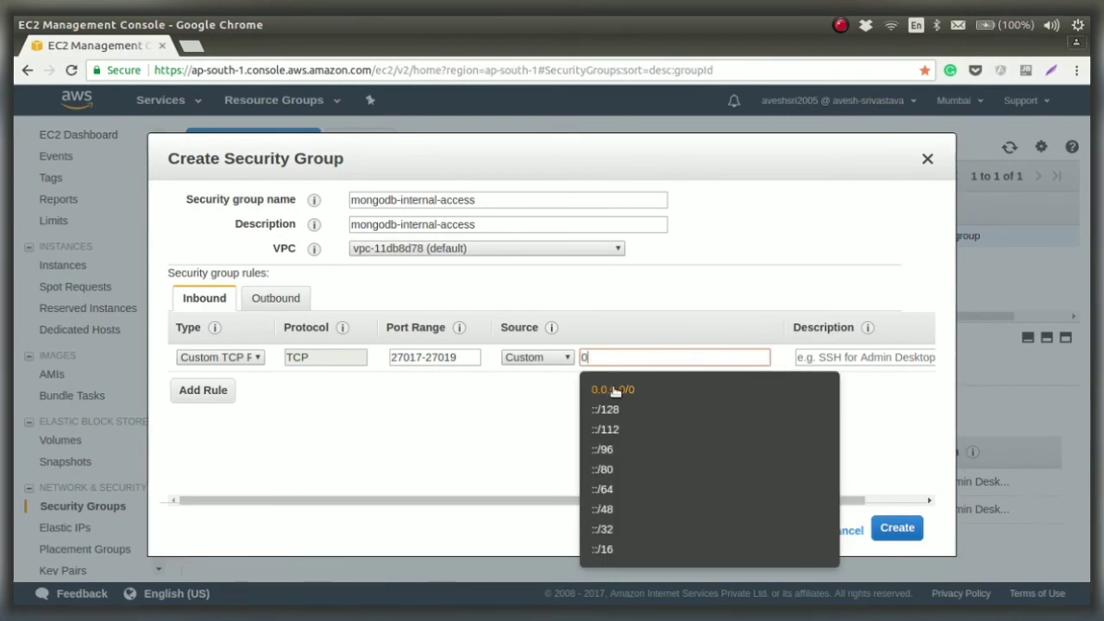
click(614, 390)
click(826, 359)
key(ctrl+v)
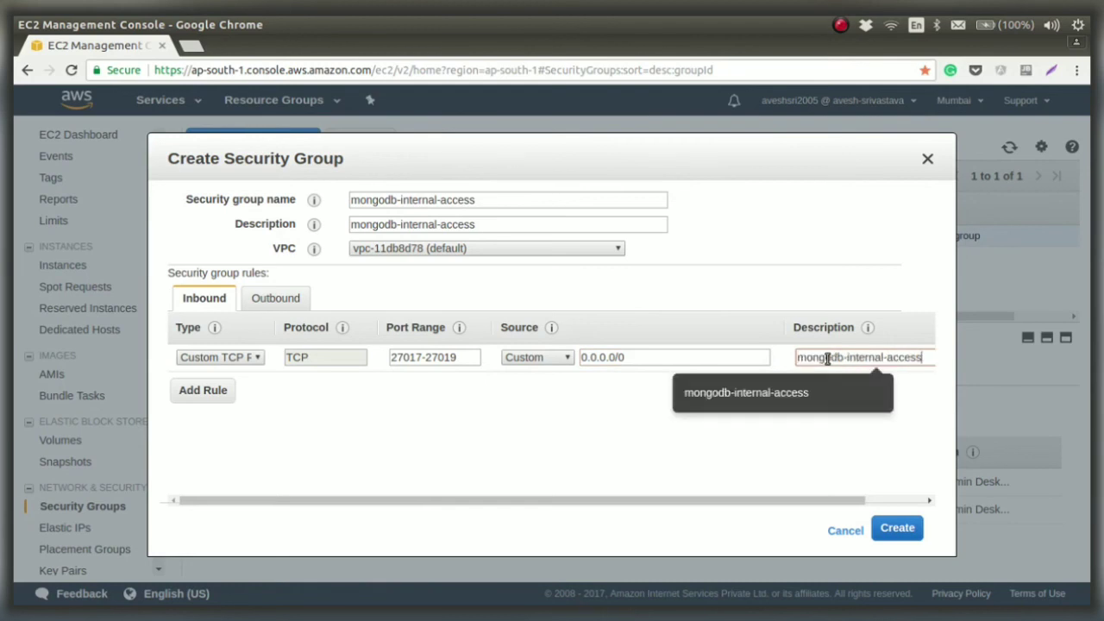
click(706, 459)
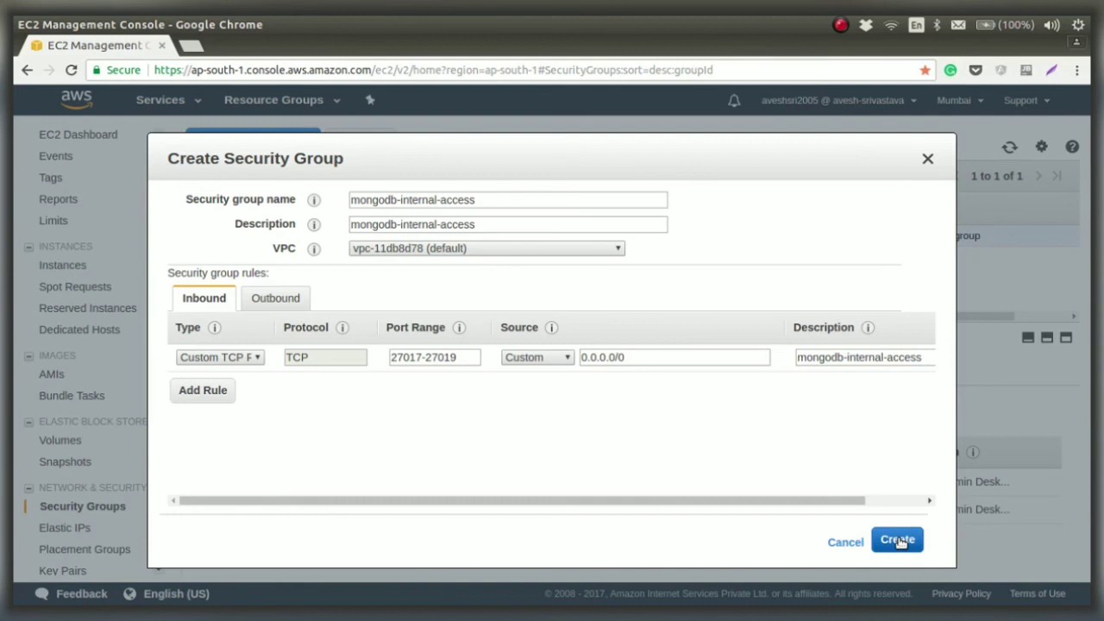
click(899, 540)
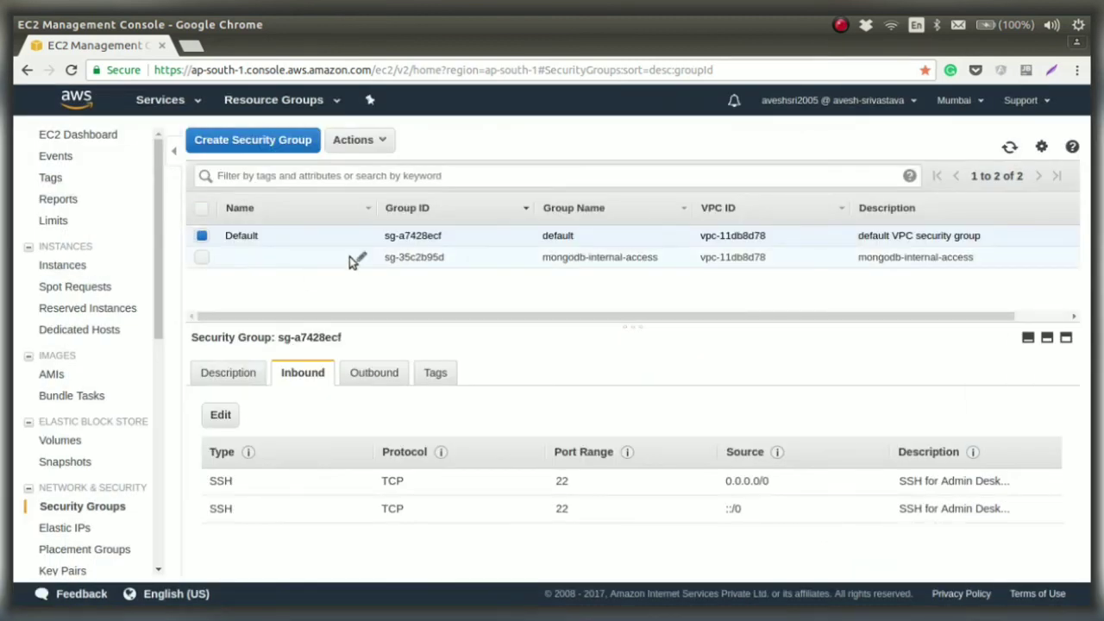
Step: Give the new, unnamed security group in the list the name mongodb-internal-access
click(363, 259)
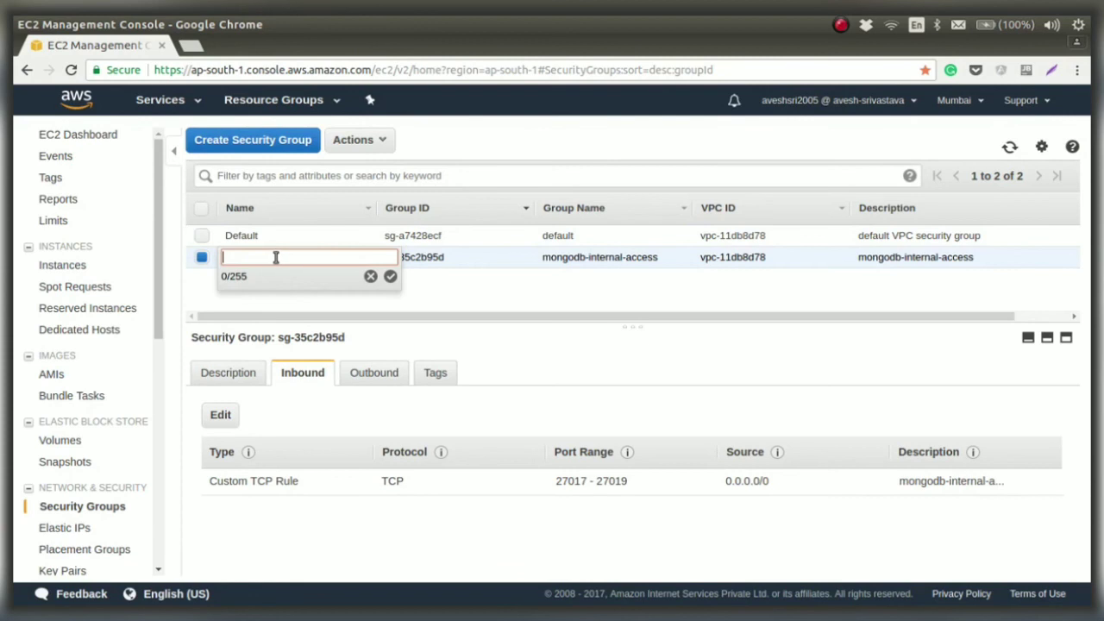
key(ctrl+v)
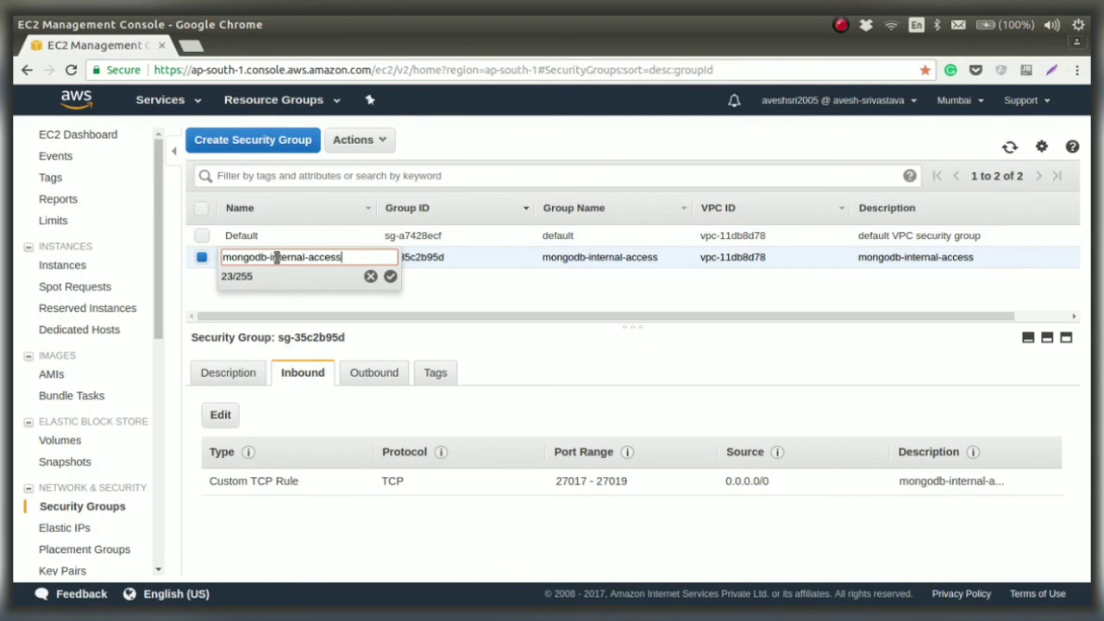
click(390, 277)
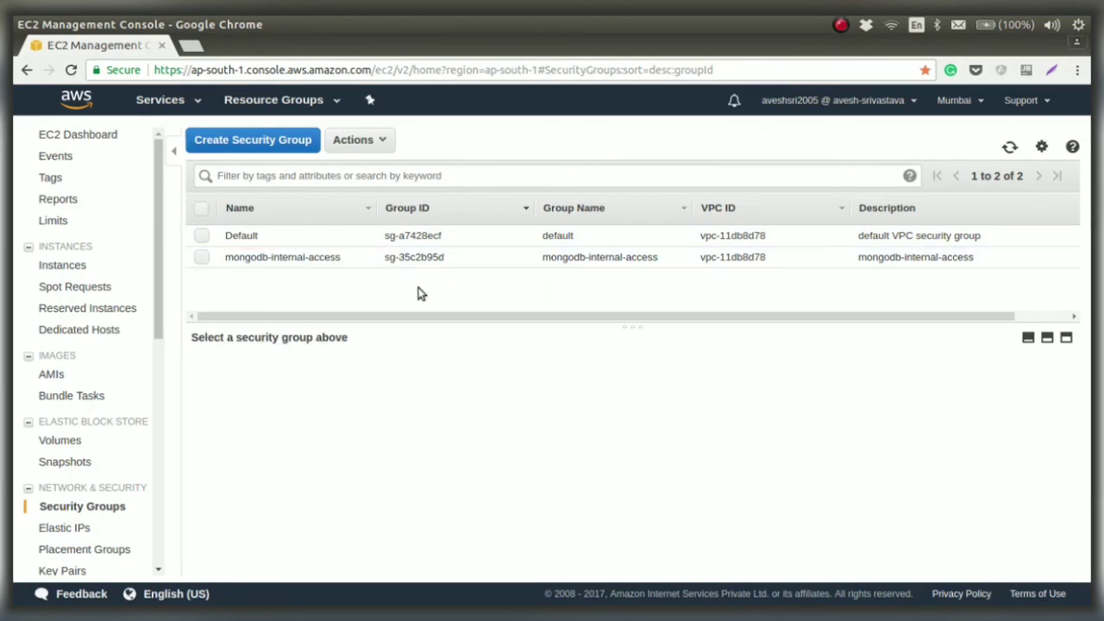
Step: Copy the group ID of the mongodb-internal-access security group
click(242, 259)
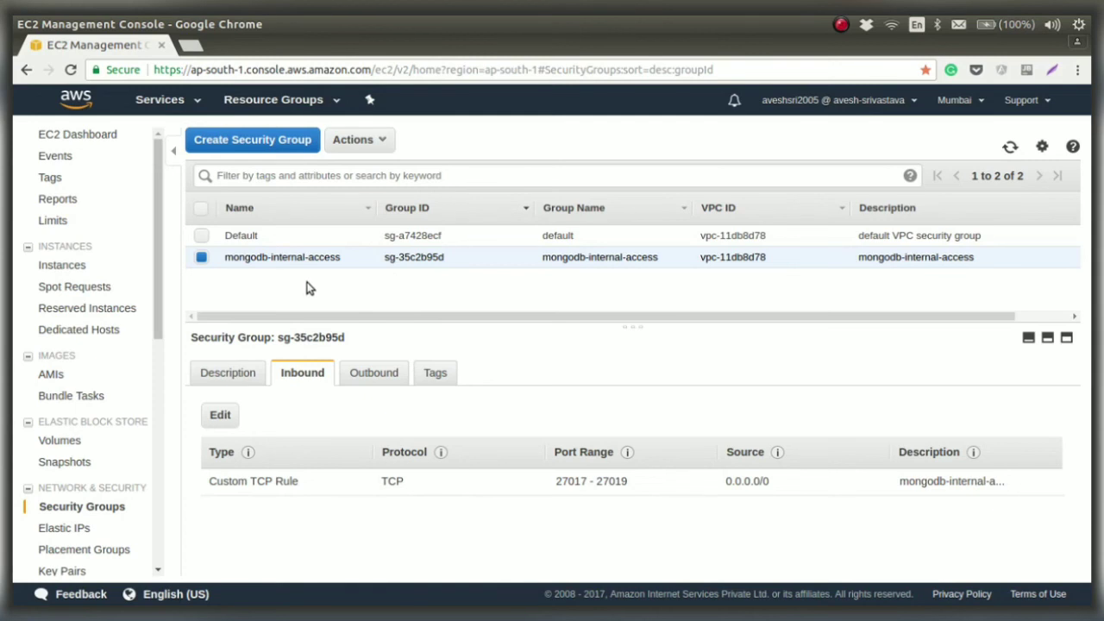
drag(391, 257, 459, 281)
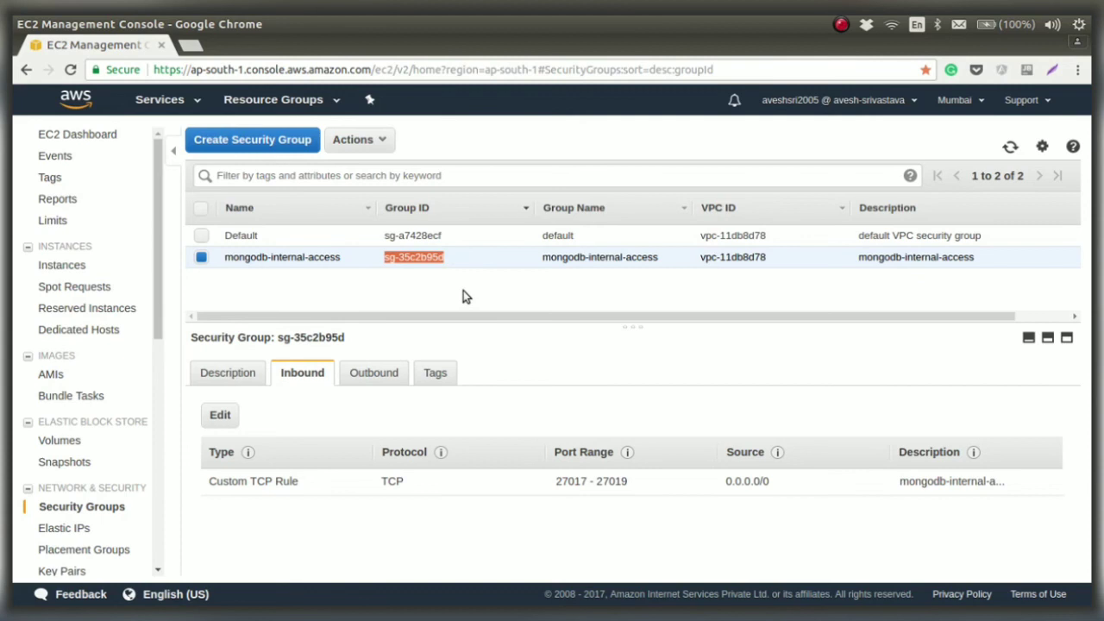
click(202, 258)
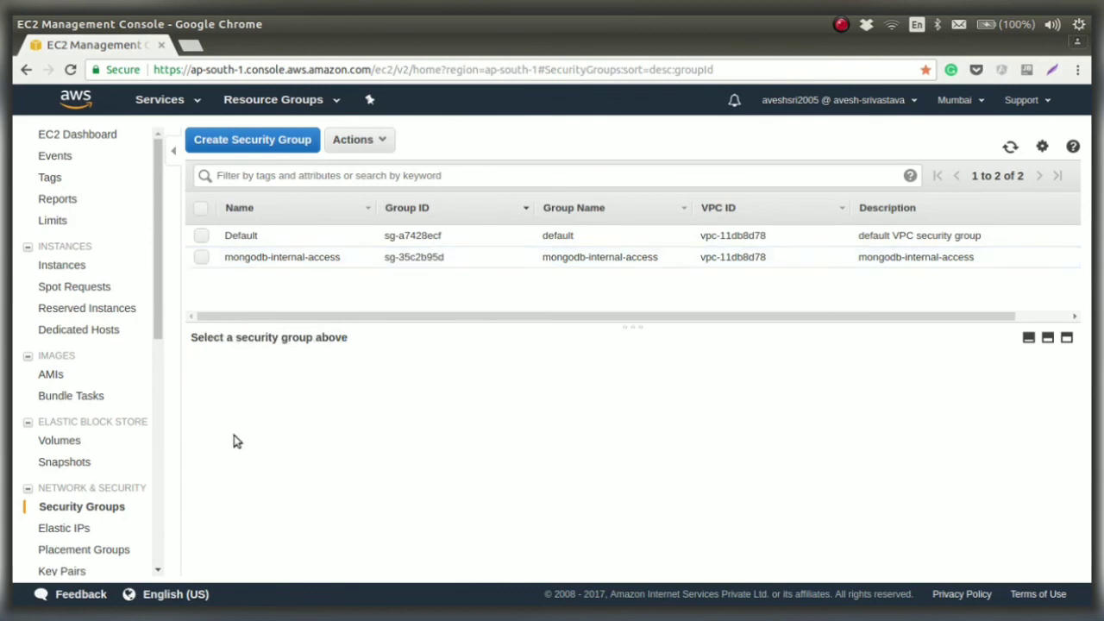
Step: Change the source of the mongodb-internal-access inbound rule to the group itself, sg-35c2b95d, and save the rule
click(203, 257)
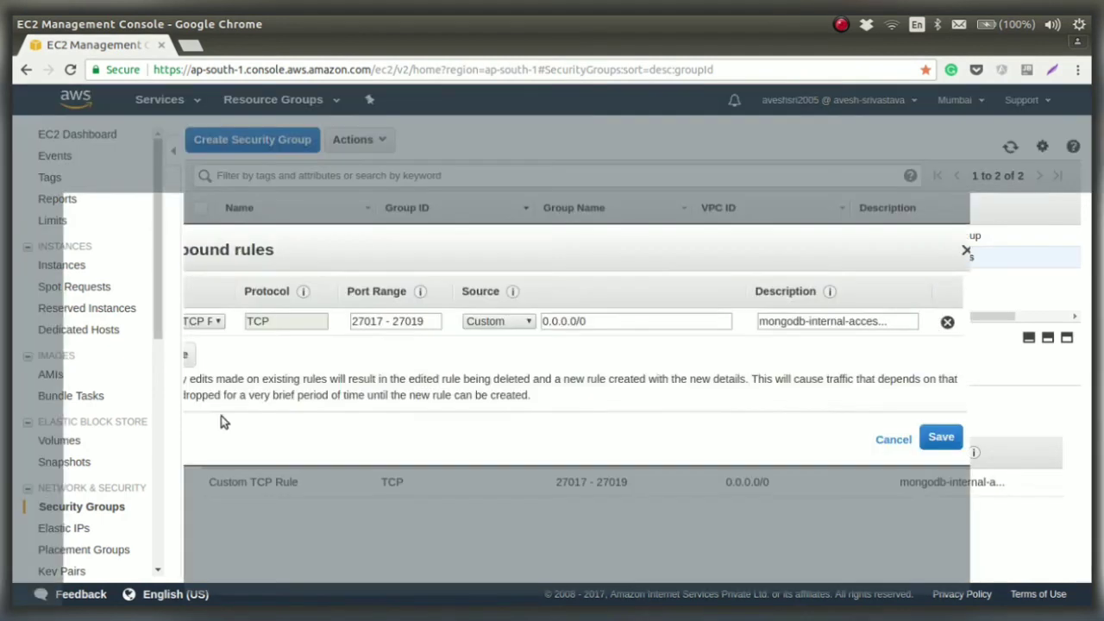
click(221, 416)
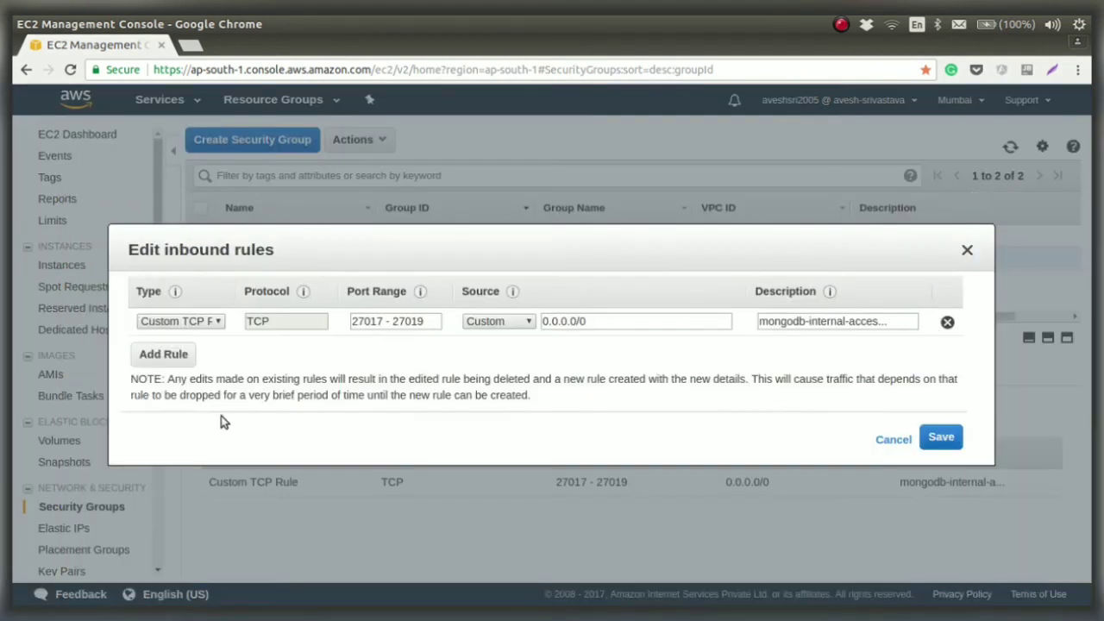
click(591, 320)
key(ctrl+a)
key(BackSpace)
text(sg-35c2b45d)
key(BackSpace)
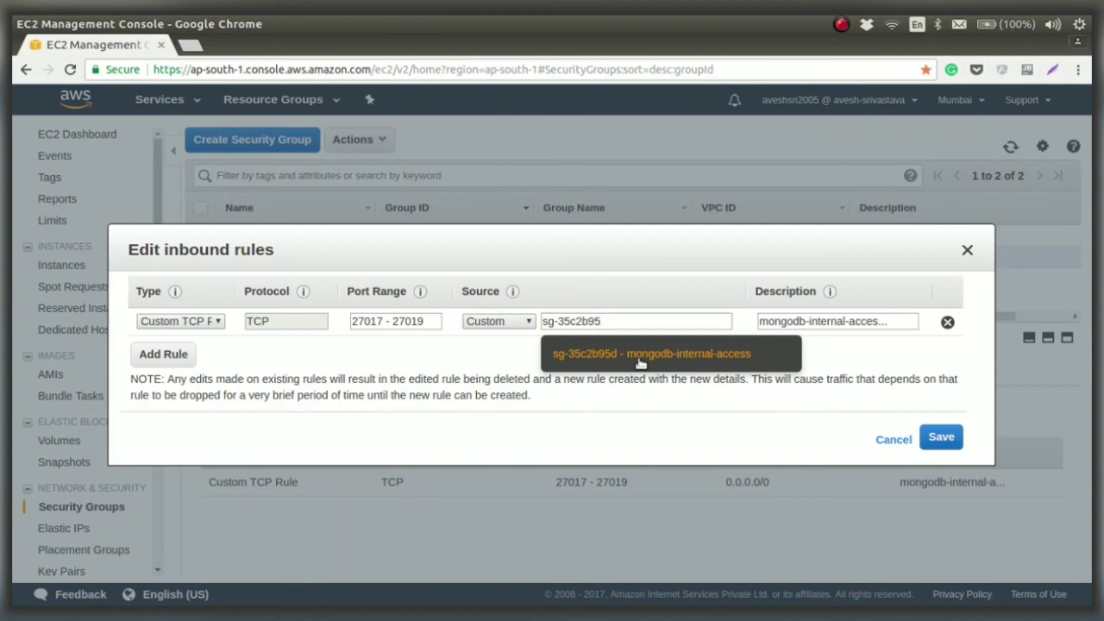
click(638, 356)
click(946, 439)
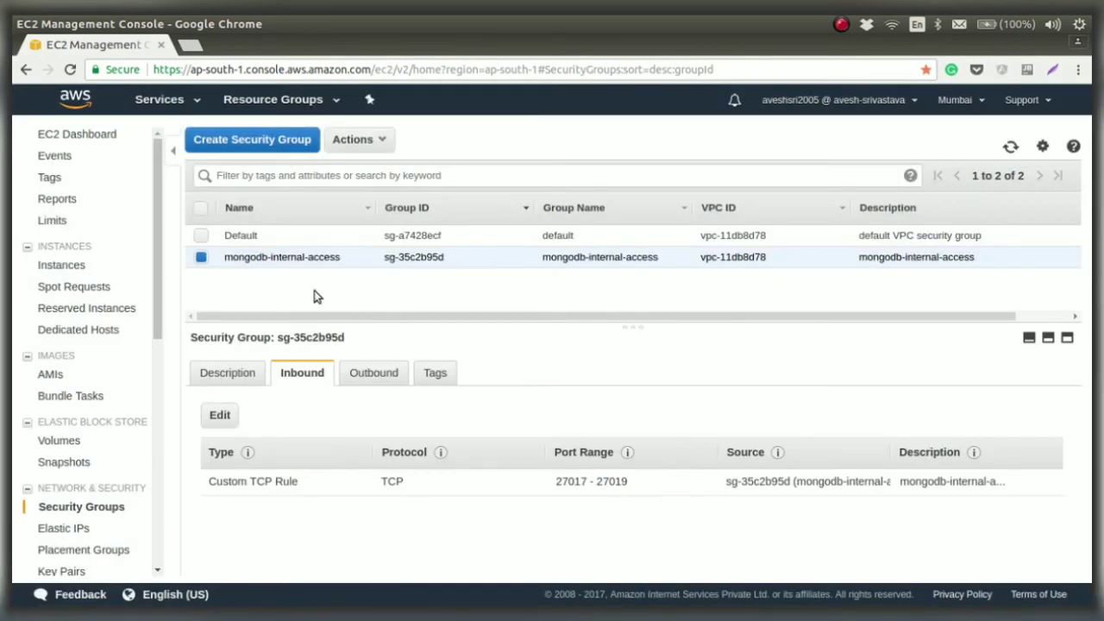
click(470, 297)
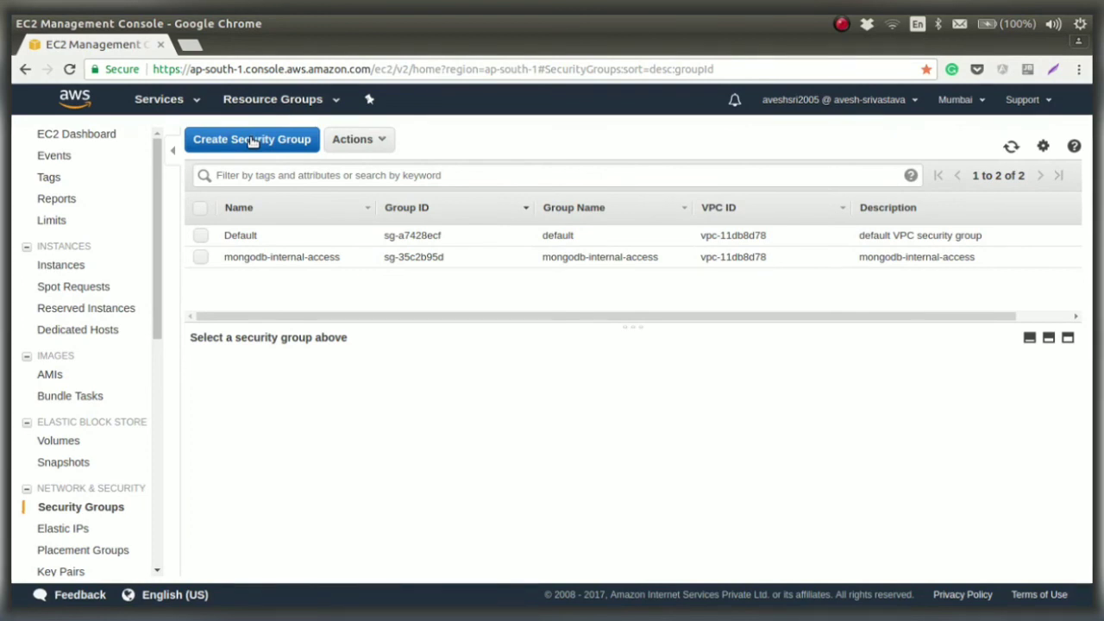
Step: Start a new security group with both its name and description set to mongodb-external-access
click(252, 145)
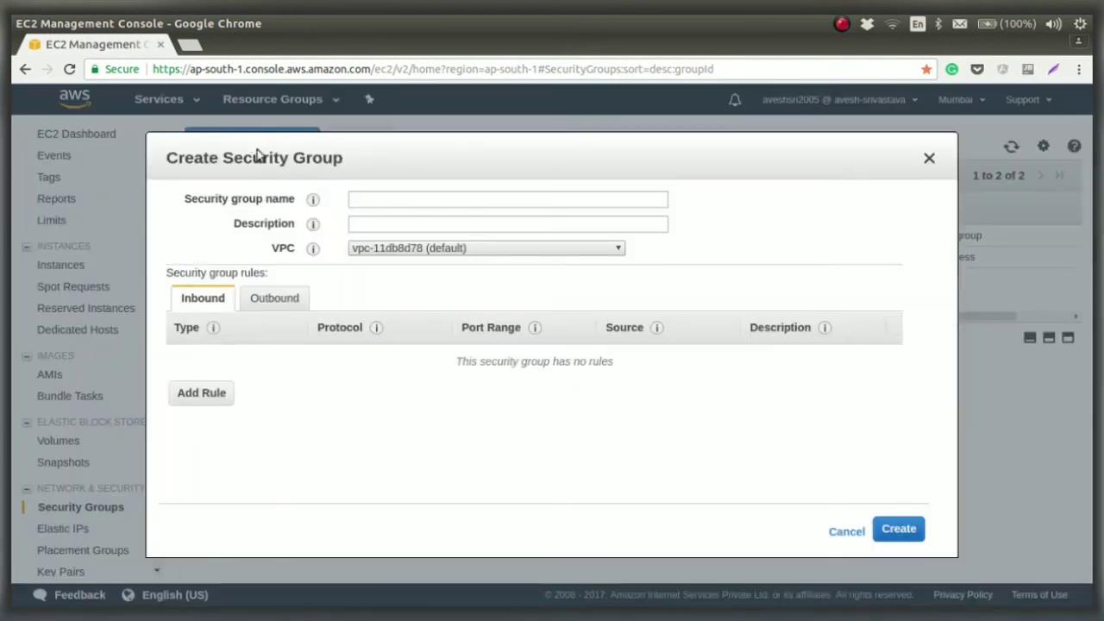
click(368, 203)
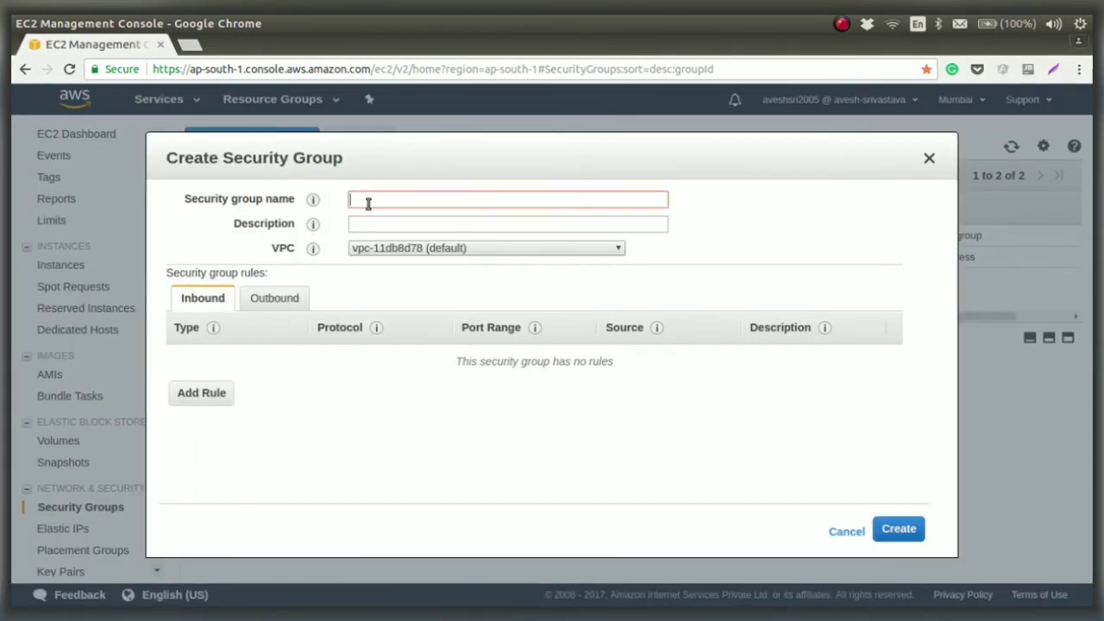
text(mongodb-external-acc)
text(ess)
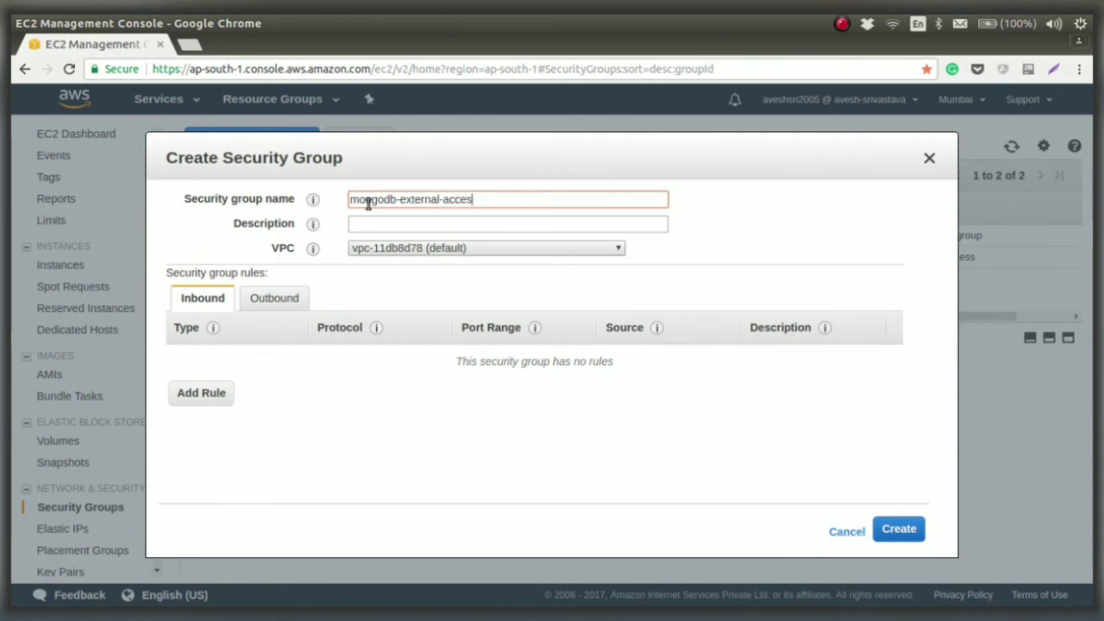
double_click(401, 200)
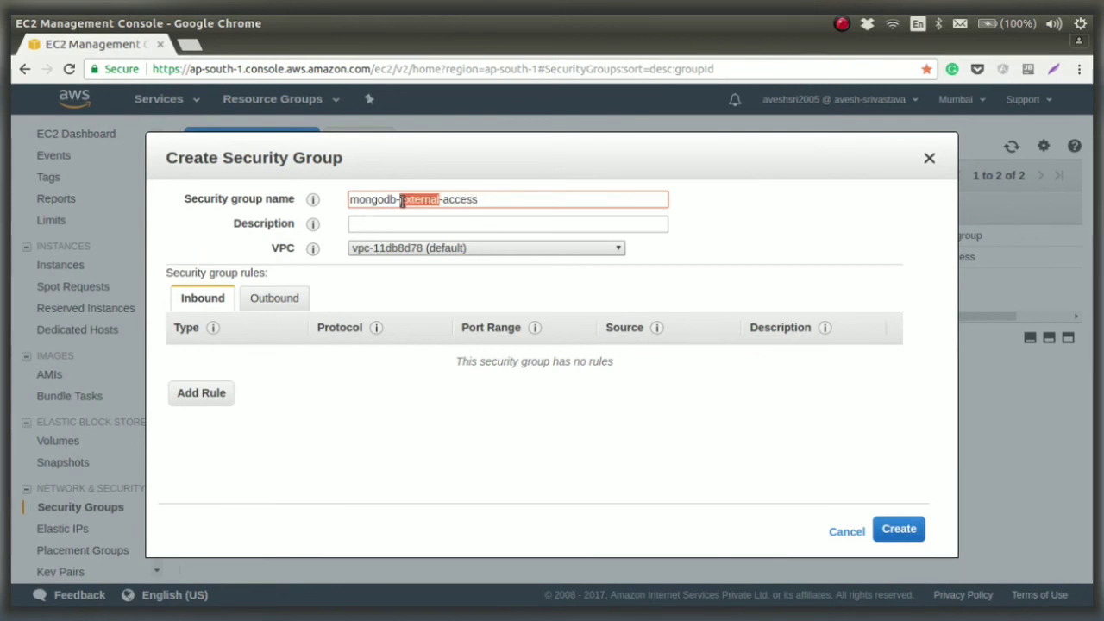
triple_click(387, 199)
click(387, 199)
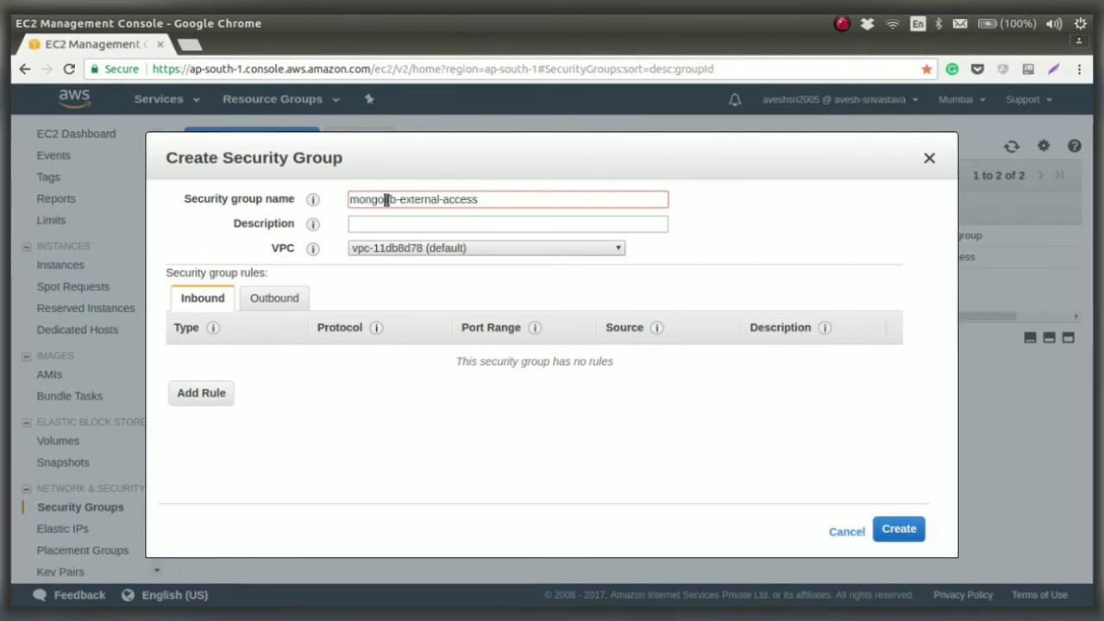
triple_click(387, 199)
key(ctrl+c)
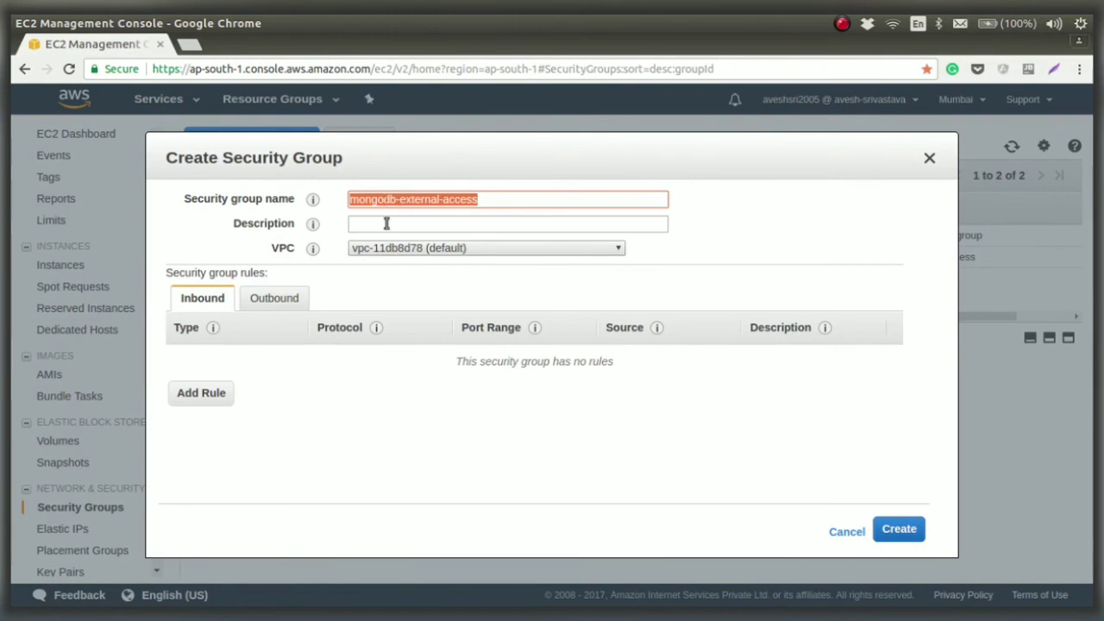
click(385, 222)
key(ctrl+v)
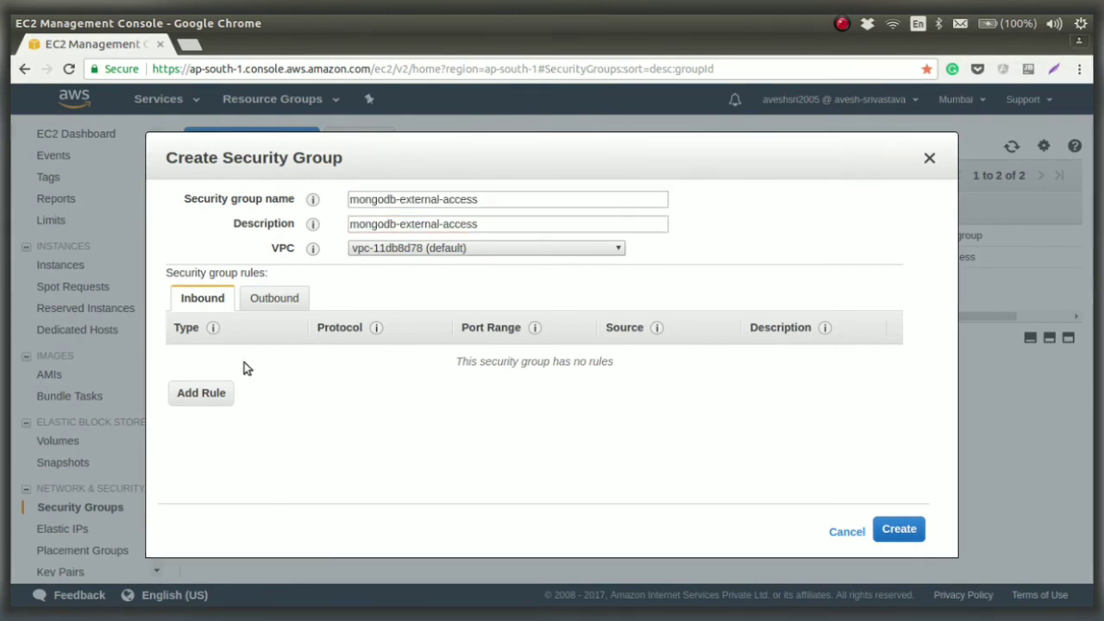
Step: Add an inbound custom TCP rule for port 27017 to the new security group
click(207, 392)
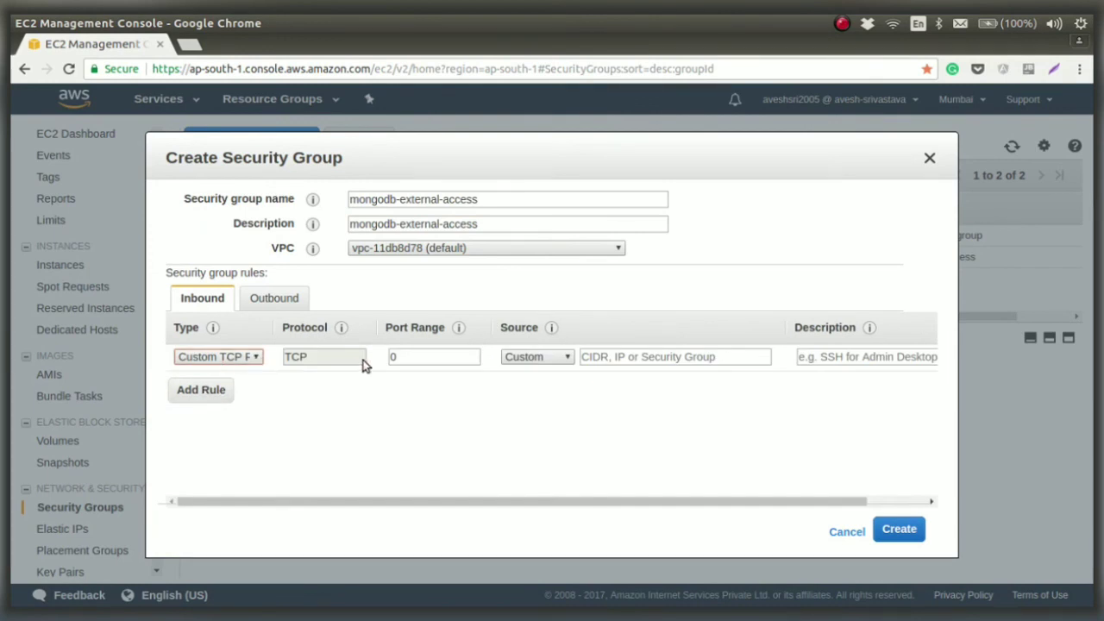
double_click(413, 356)
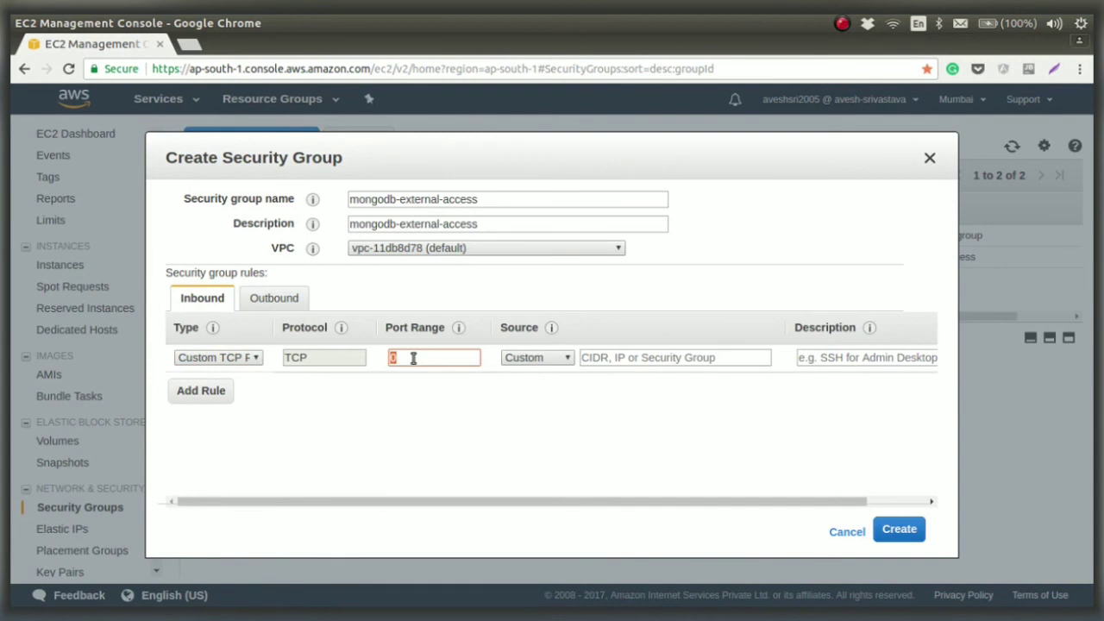
text(2)
text(8)
key(BackSpace)
text(7017)
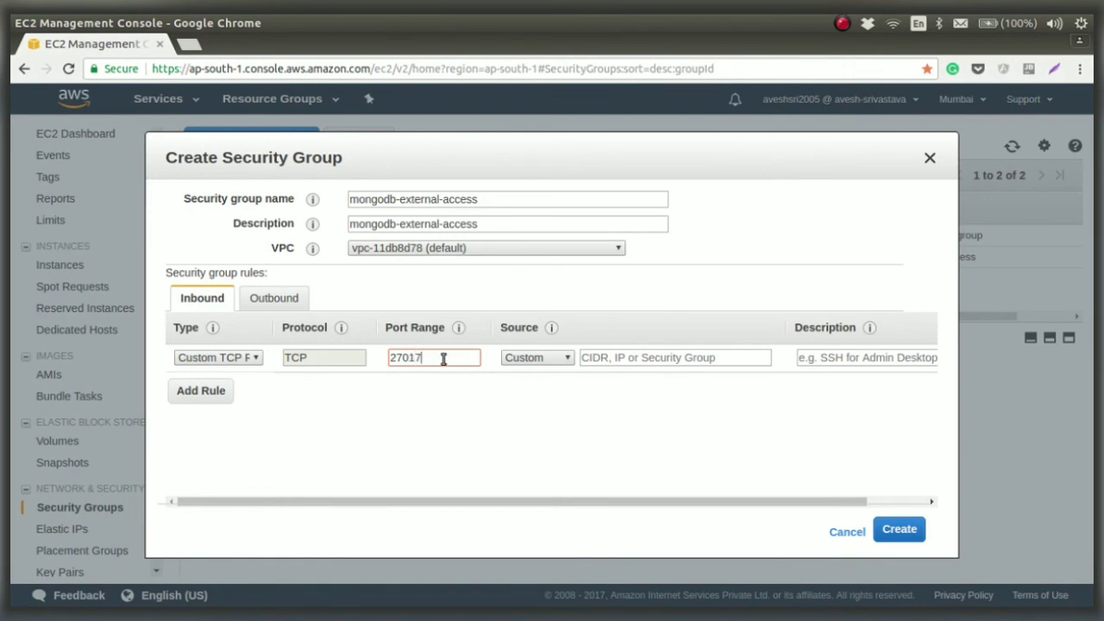
Step: Set the port 27017 rule's source to 0.0.0.0/0 and create the security group
click(634, 359)
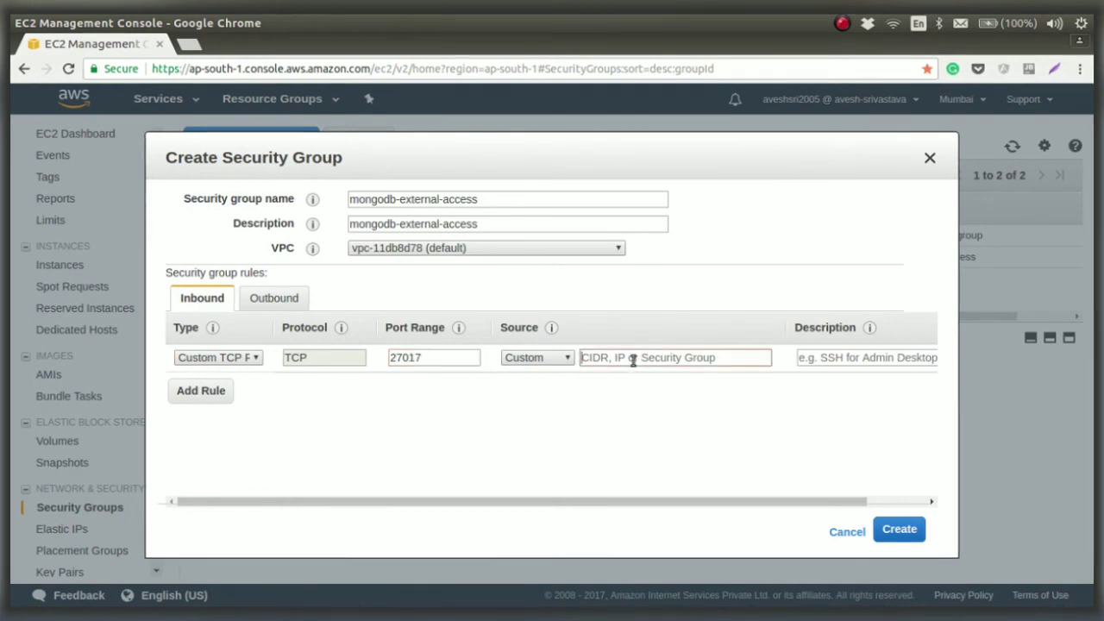
text(0)
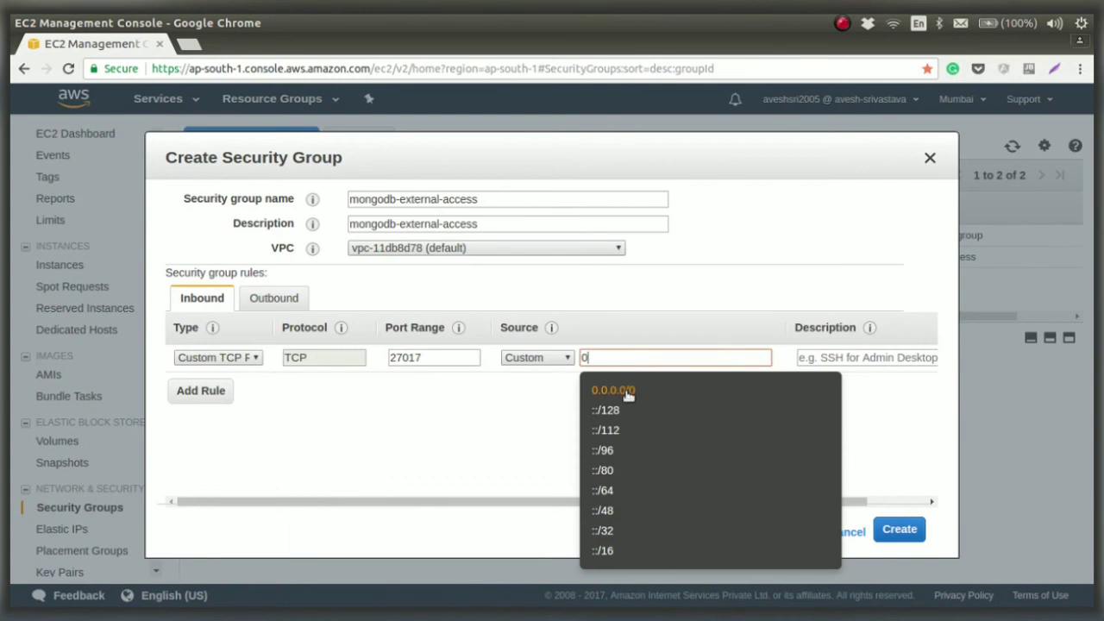
click(627, 391)
click(773, 418)
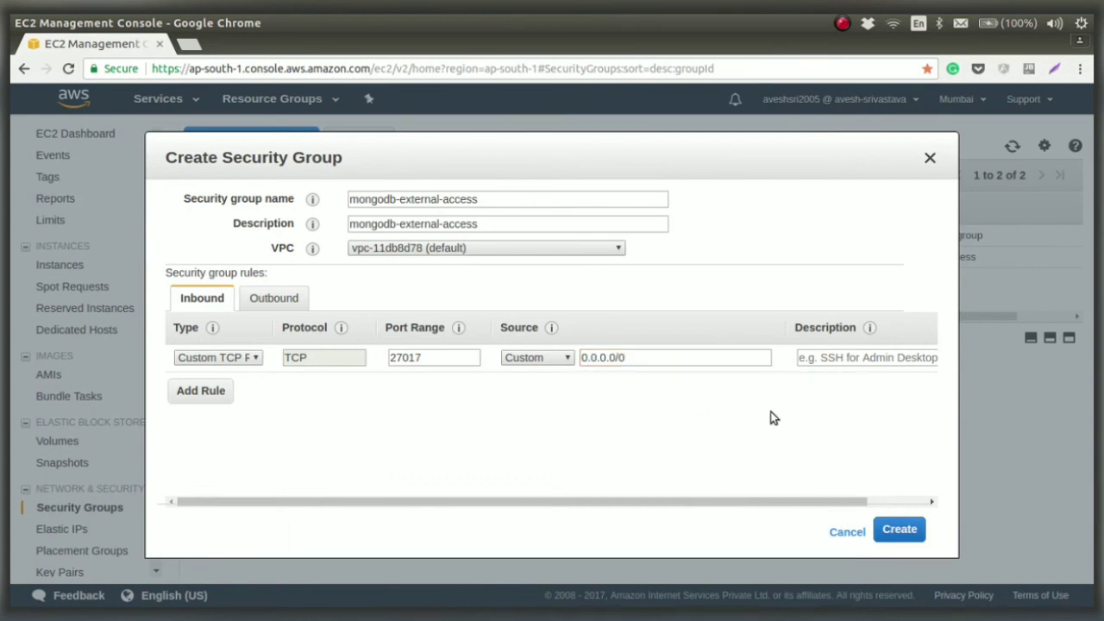
click(903, 542)
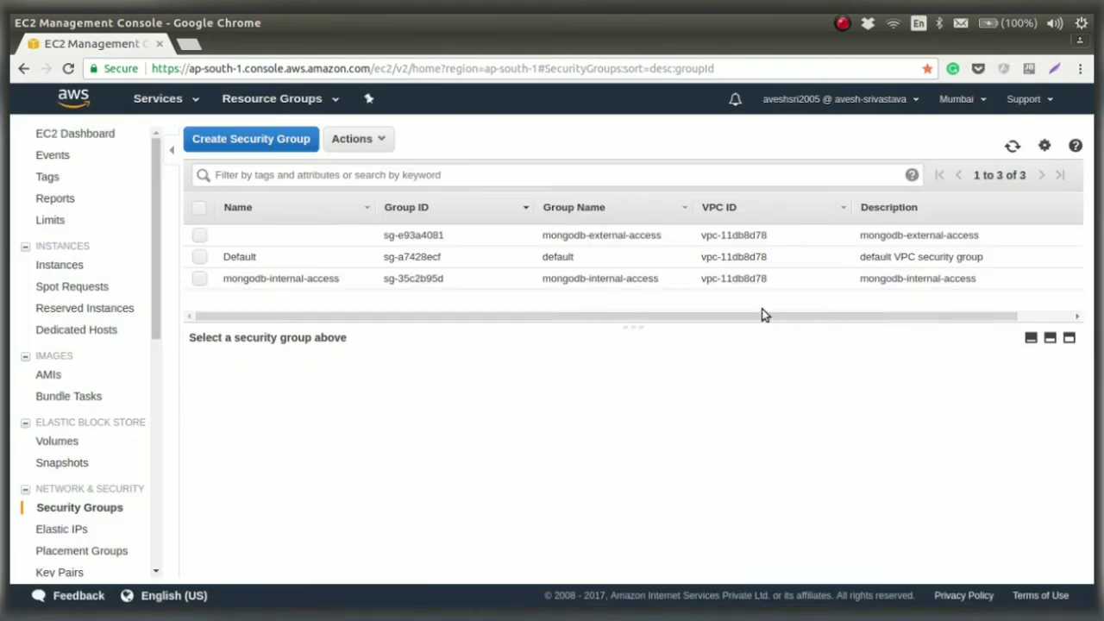
Step: Give the unnamed security group in the list the name mongodb-external-access
click(360, 235)
click(307, 234)
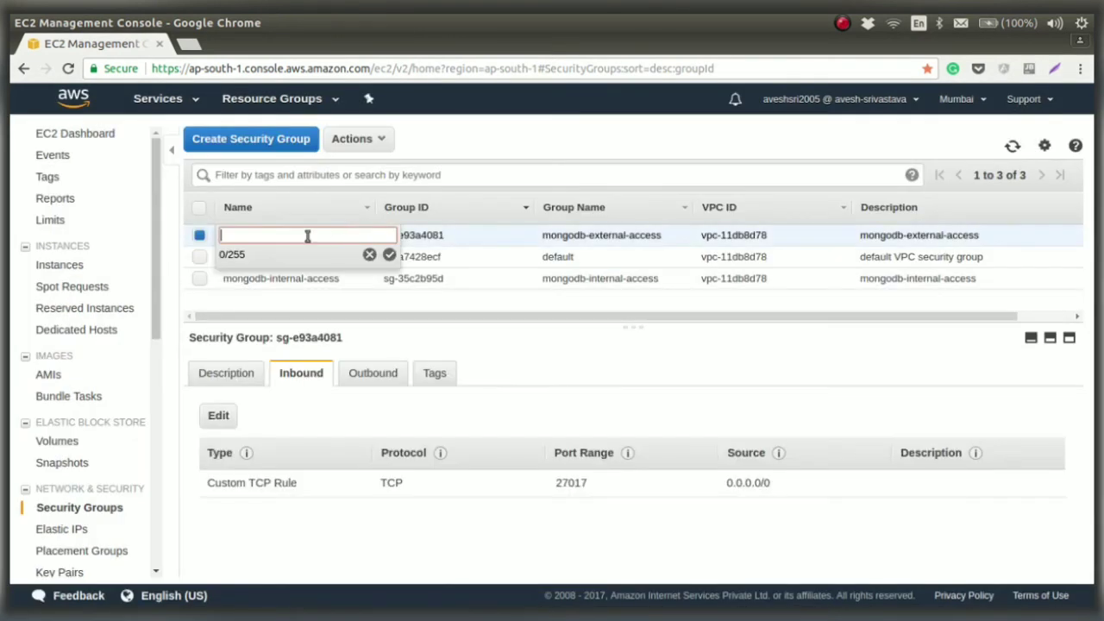
key(ctrl+v)
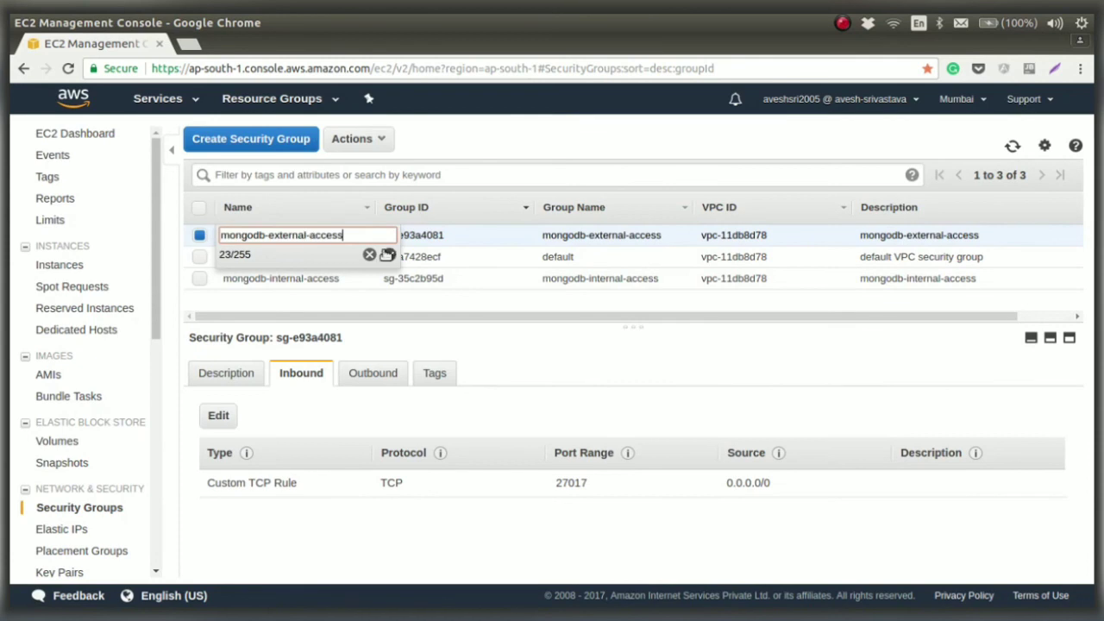
click(389, 254)
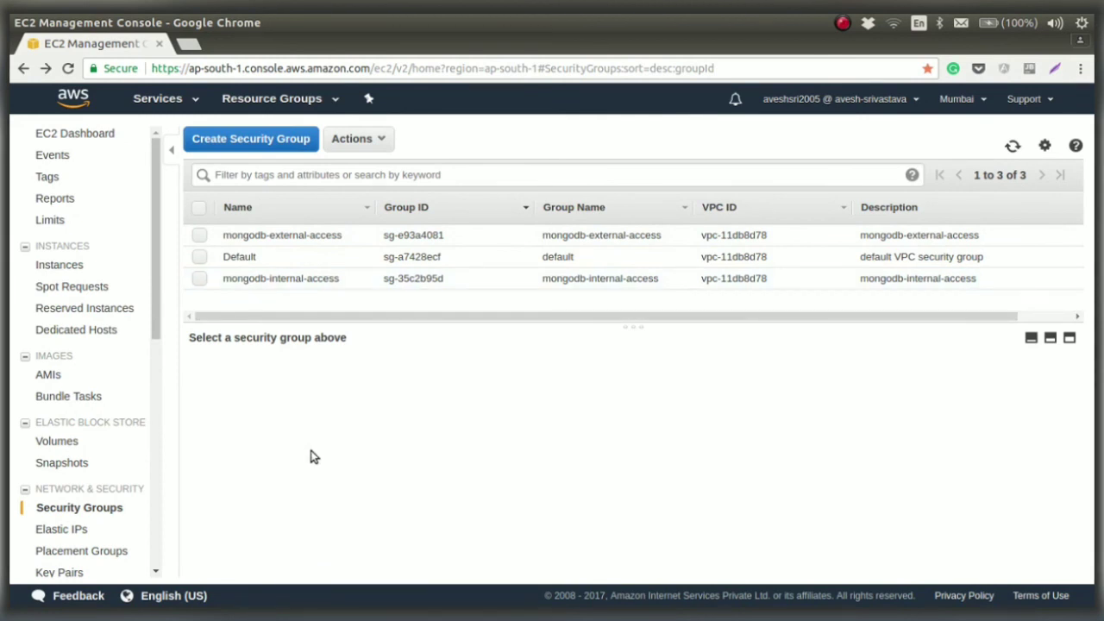
Step: Start launching a new EC2 instance from the Amazon Linux AMI 2017.09.0 (HVM), SSD Volume Type image
click(57, 270)
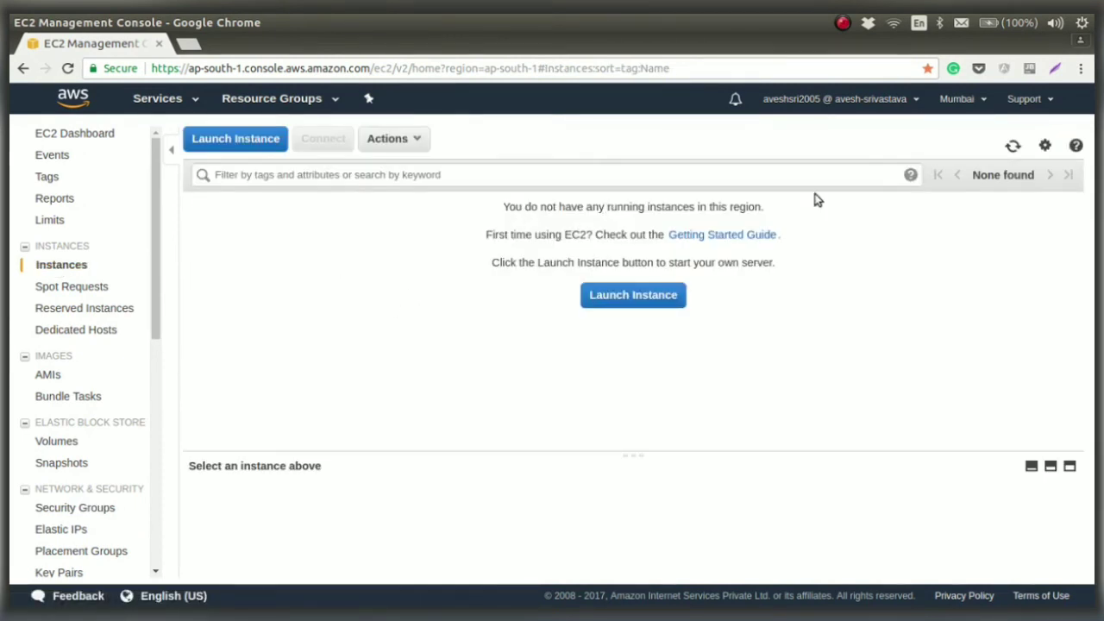
click(649, 297)
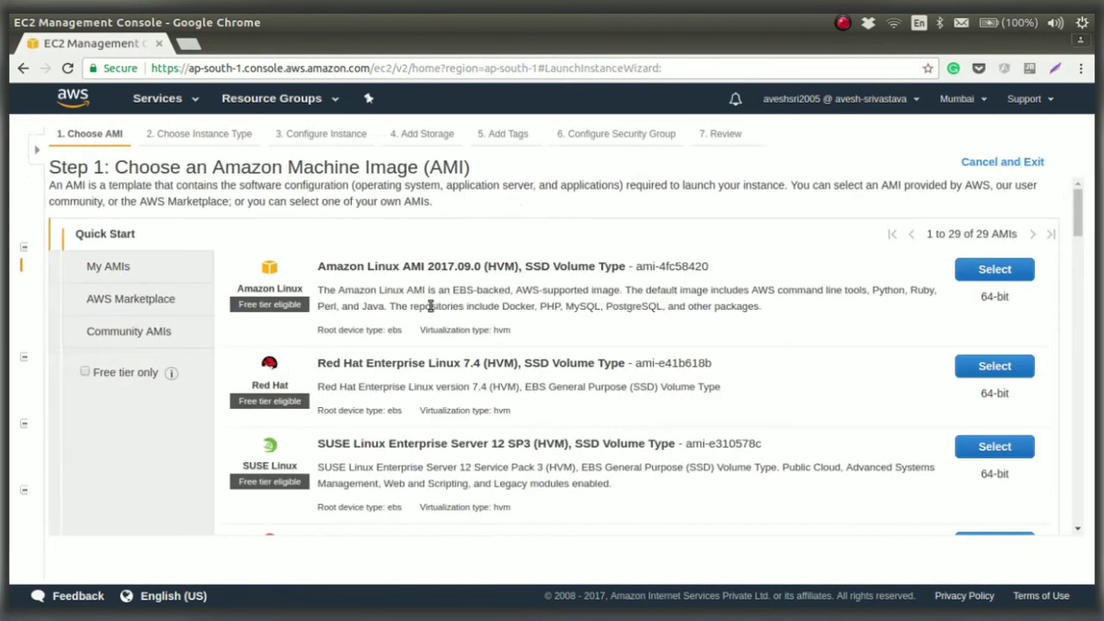
mouse_move(1078, 215)
mouse_down()
mouse_move(1088, 471)
mouse_move(1085, 202)
mouse_up()
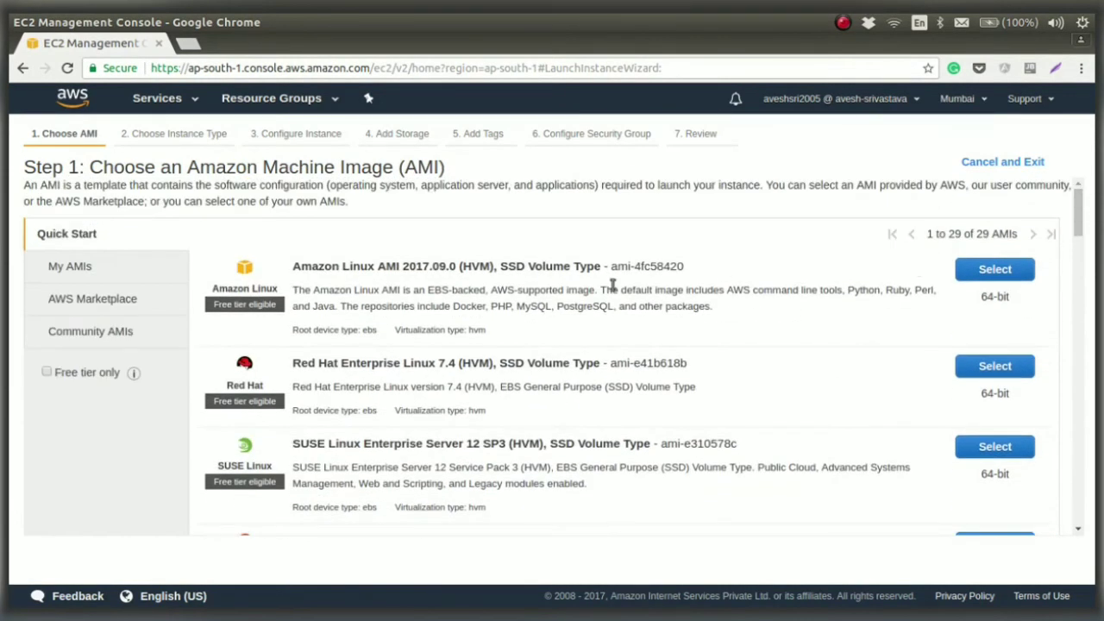
click(996, 269)
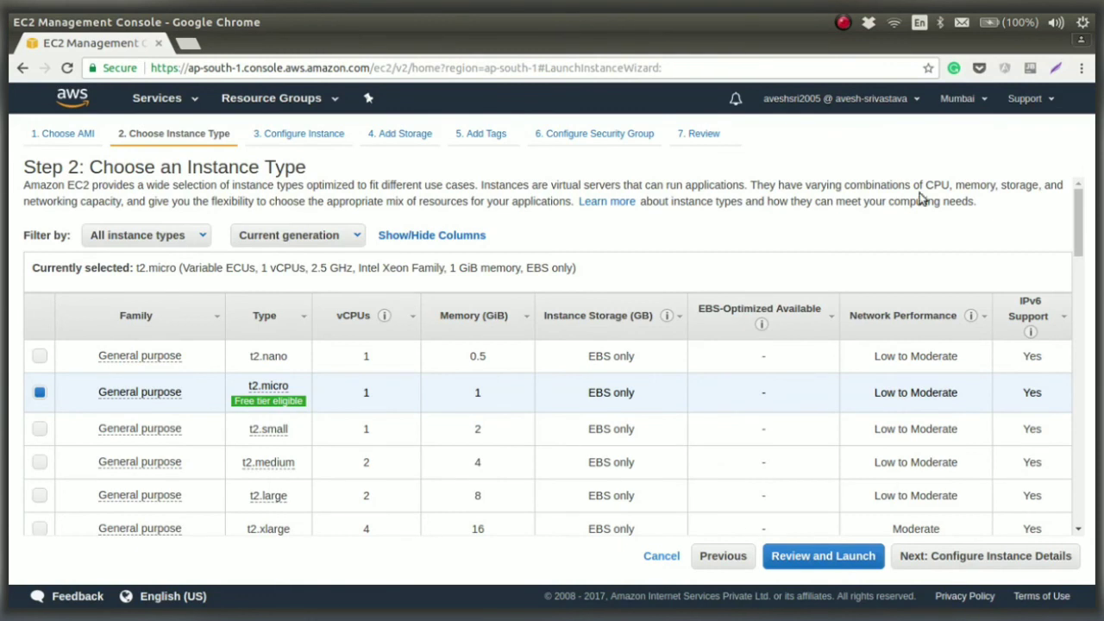
Step: Look through the available instance types, keep t2.micro, and continue to the instance details
scroll(1080, 211, down, 1)
drag(1079, 210, 1088, 345)
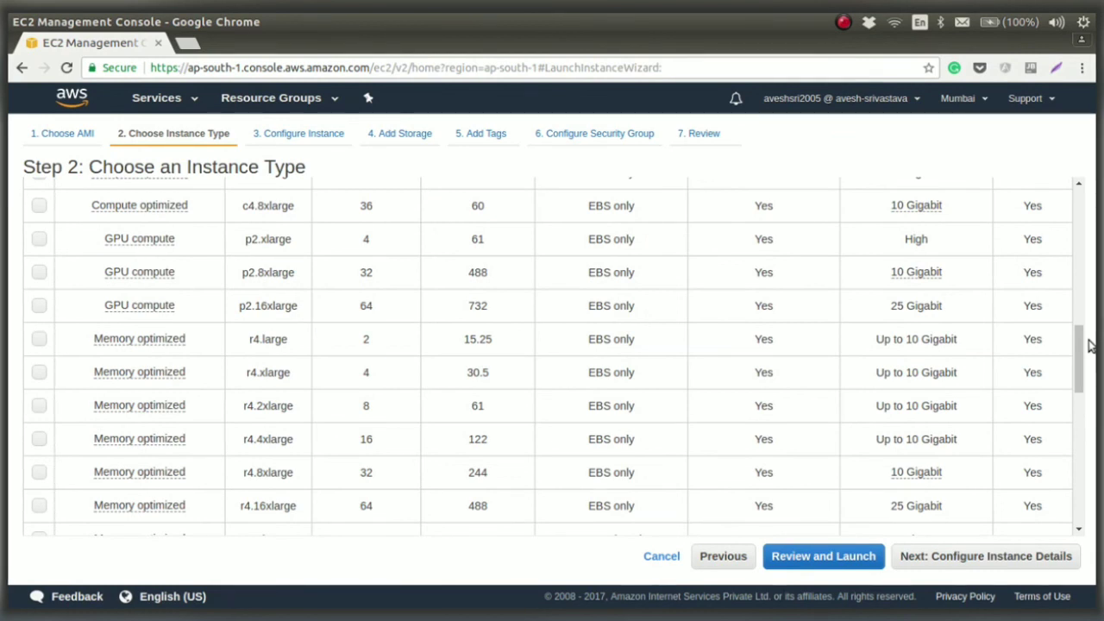
drag(1079, 340, 1094, 449)
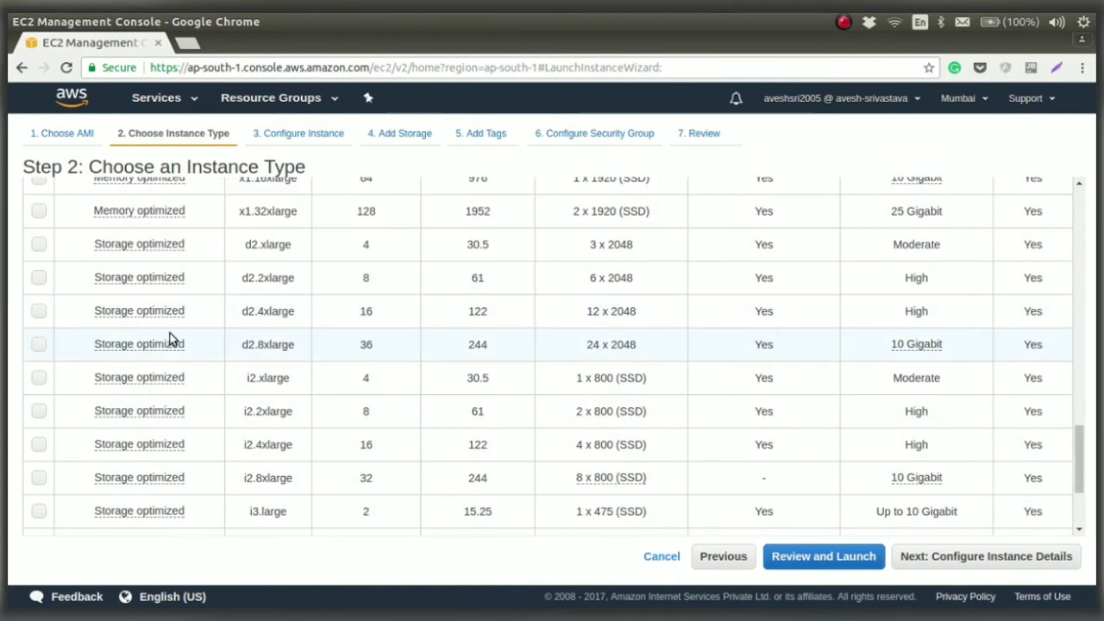
scroll(618, 348, down, 3)
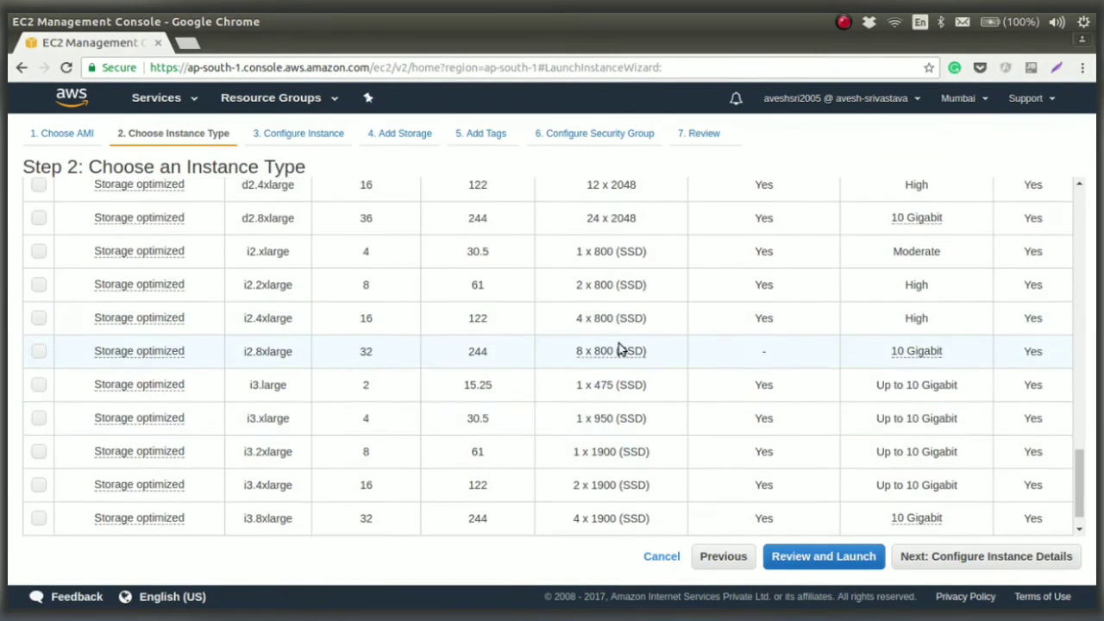
drag(1084, 505, 1082, 207)
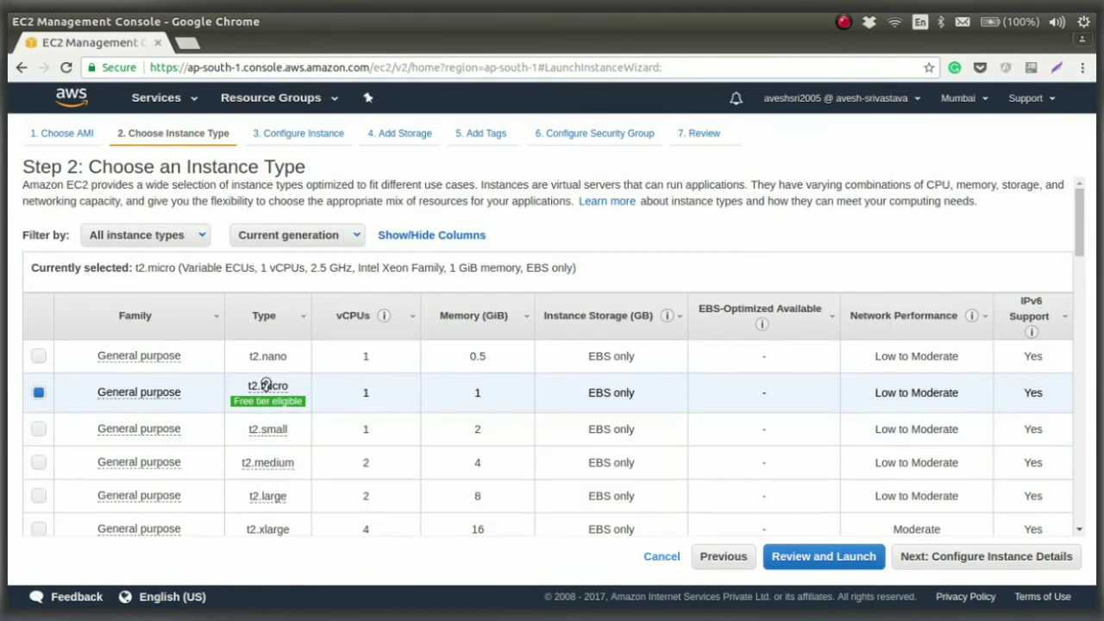
mouse_move(293, 399)
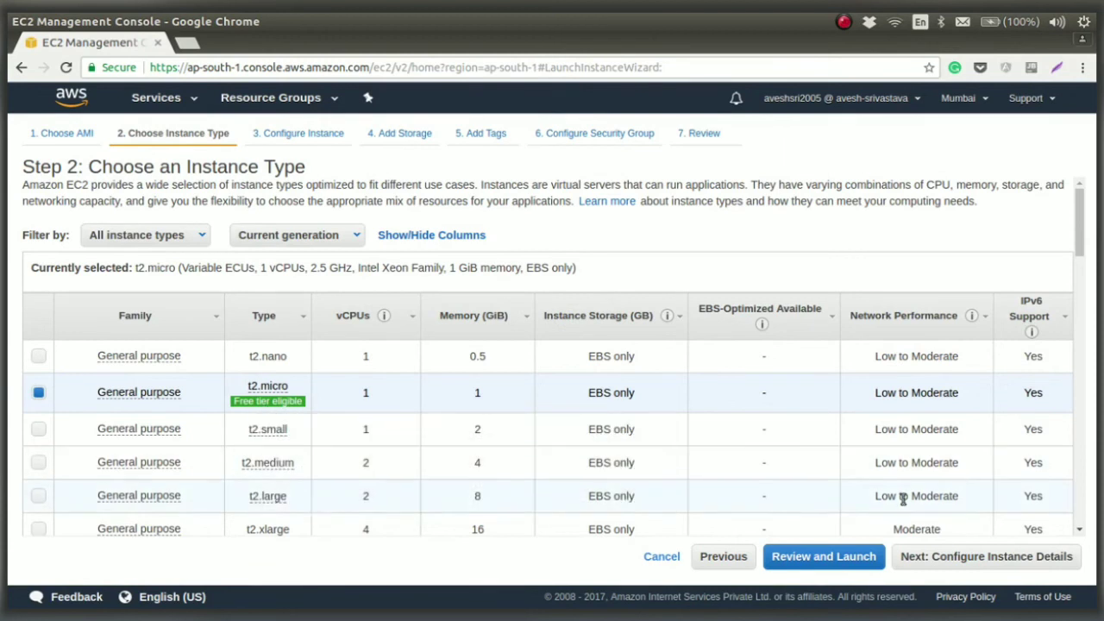
click(956, 558)
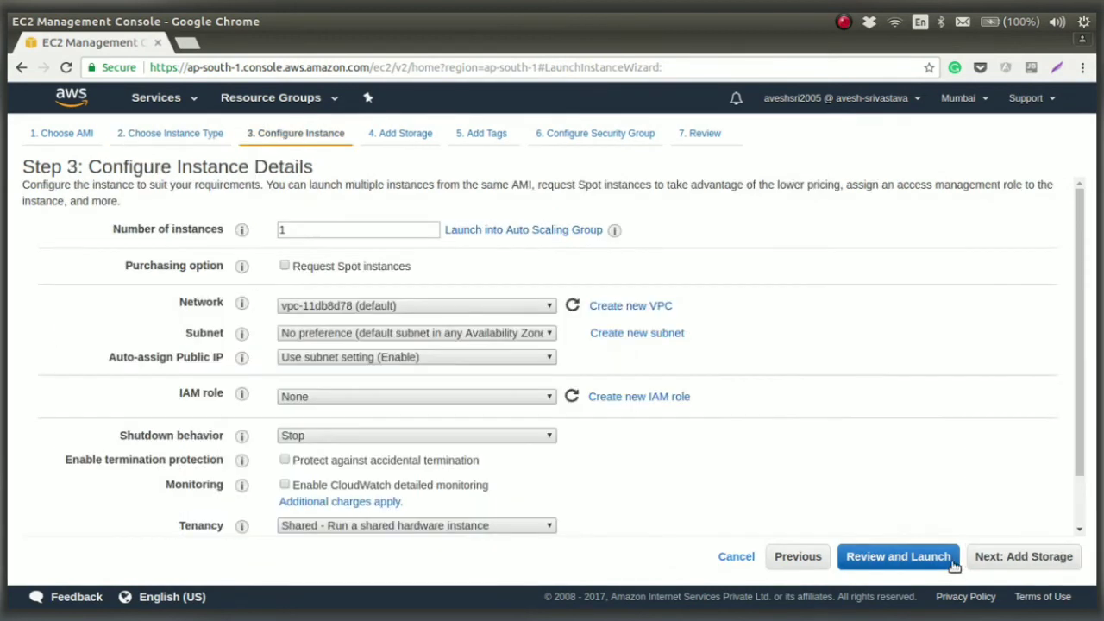
Step: Examine the instance count, network and subnet options in the instance details, leaving them at their defaults
scroll(351, 221, down, 1)
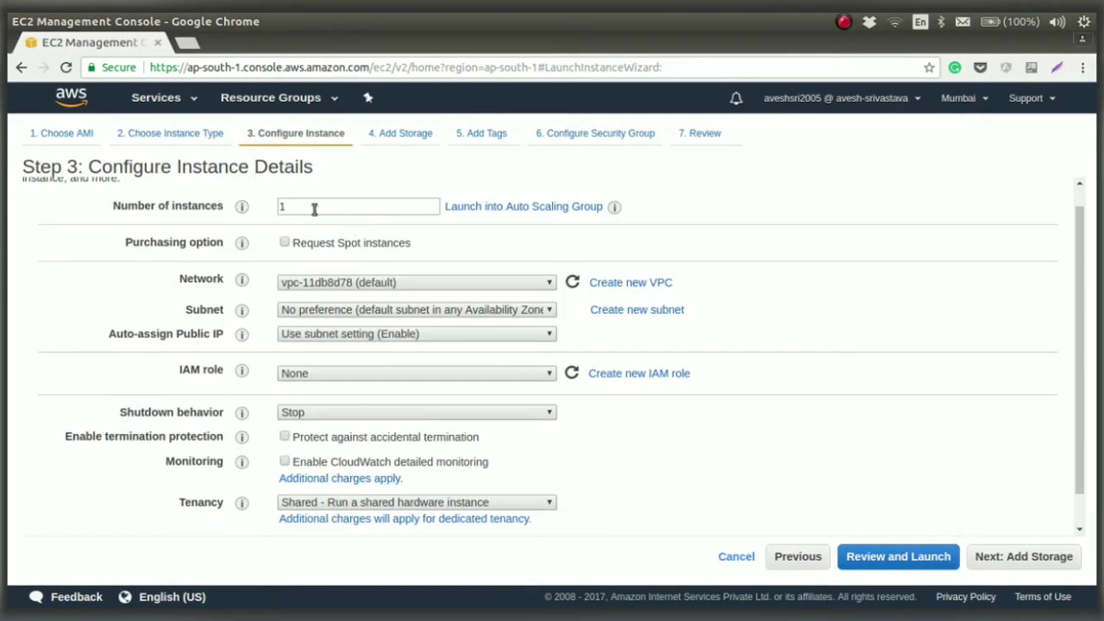
double_click(314, 208)
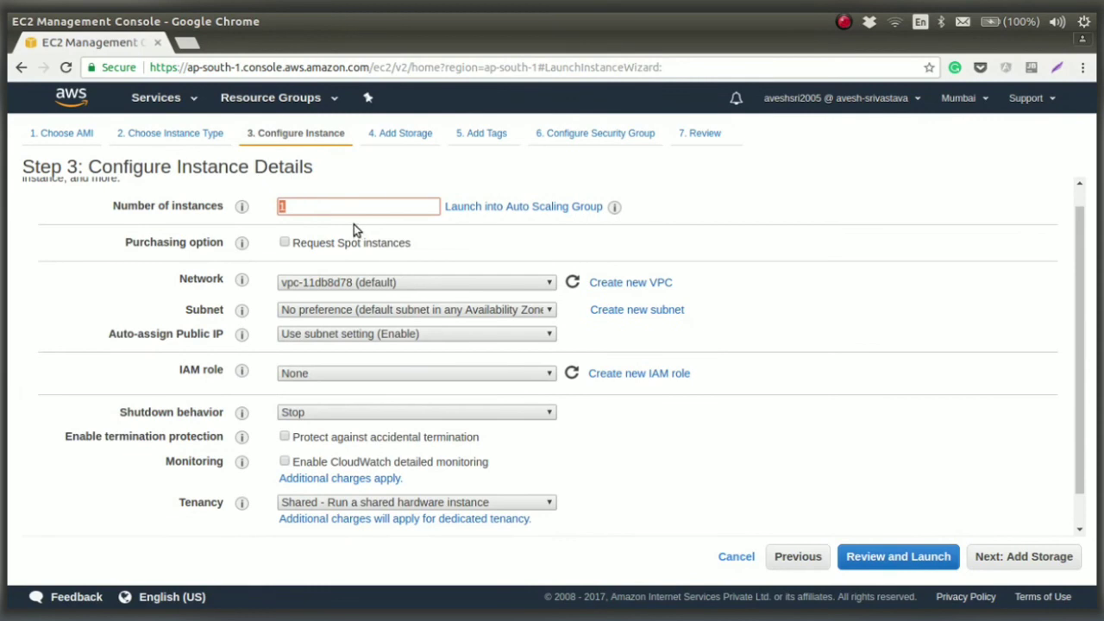
click(424, 282)
click(425, 282)
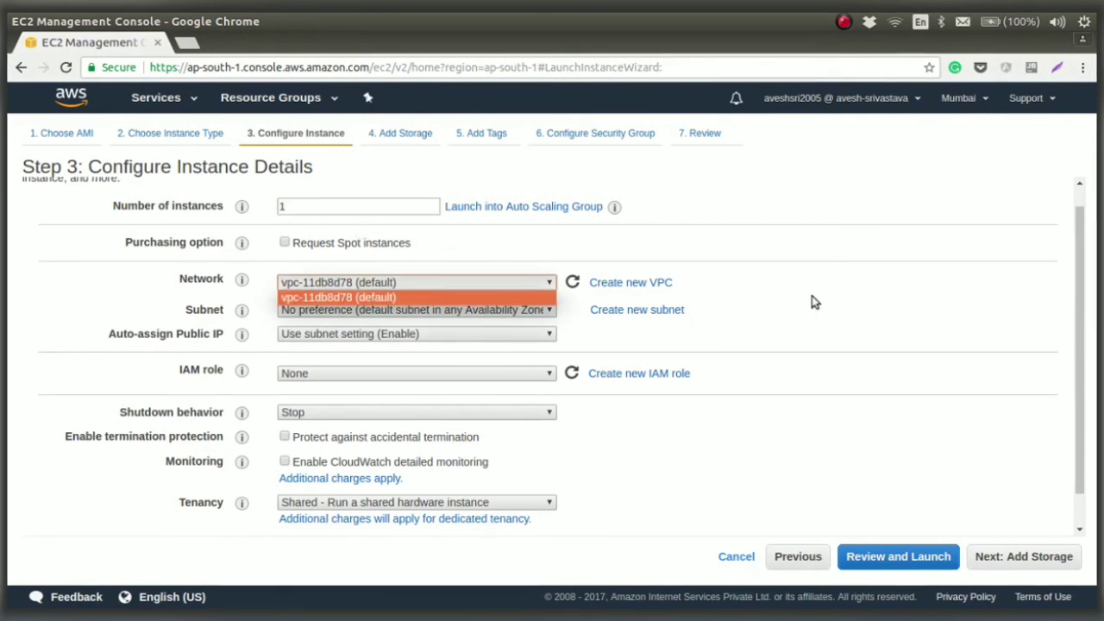
click(815, 302)
click(430, 308)
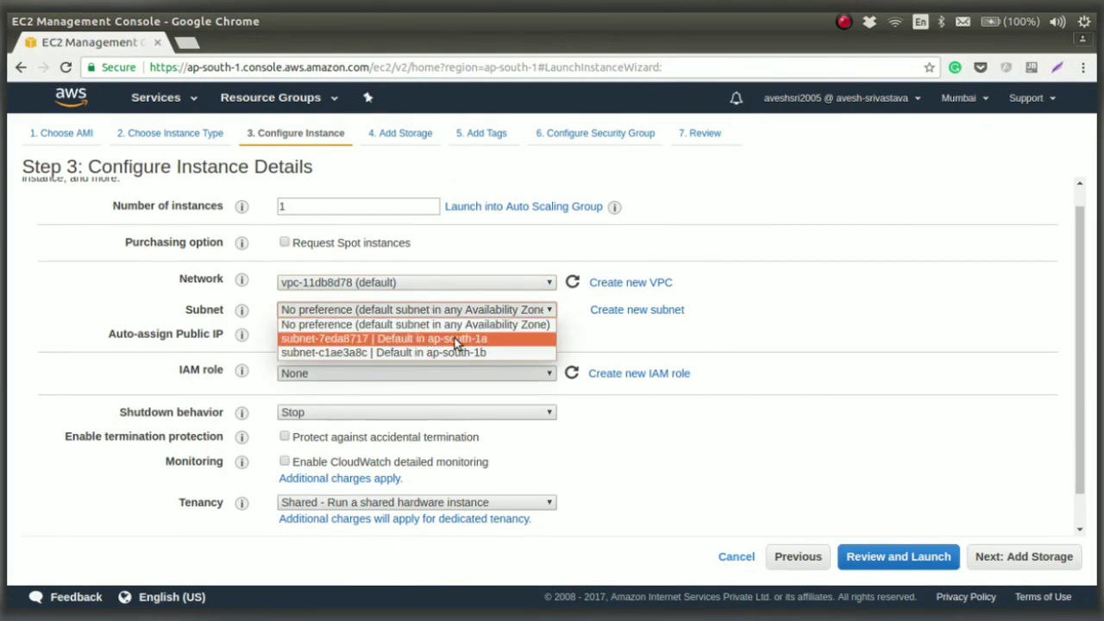
click(716, 445)
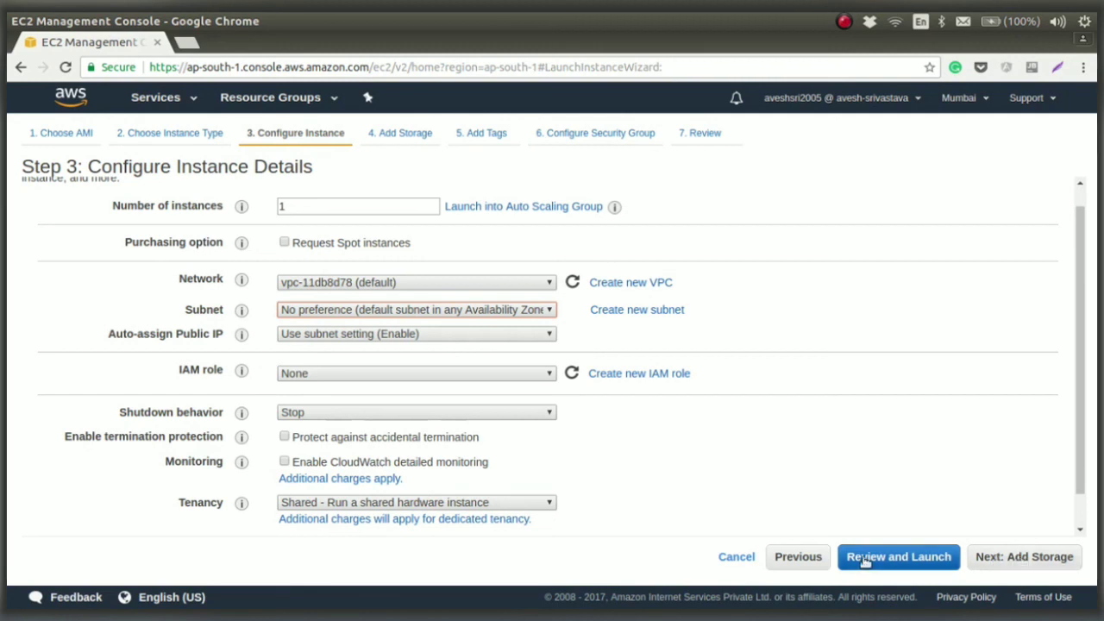
Step: Continue to the storage settings and check the root volume's type options, keeping General Purpose SSD (GP2)
click(1020, 558)
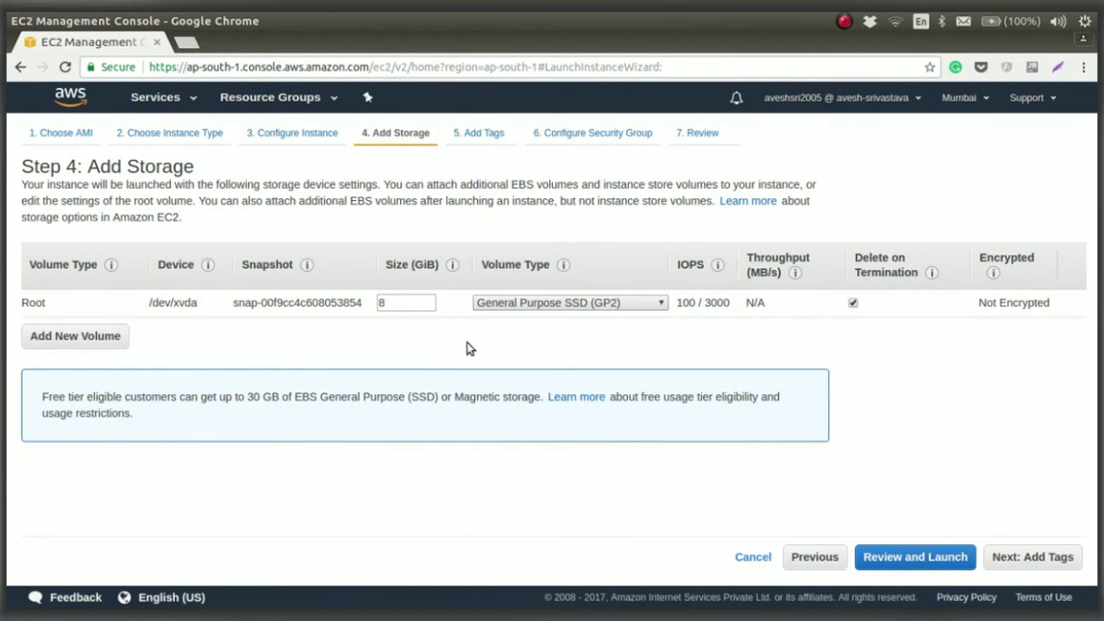
click(570, 303)
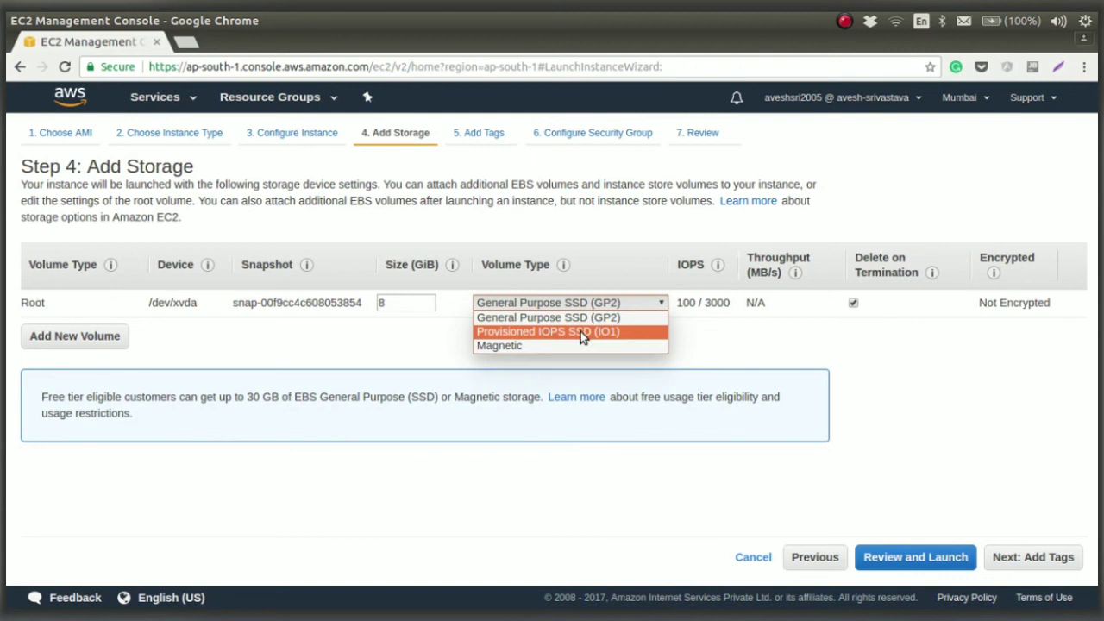
key(Escape)
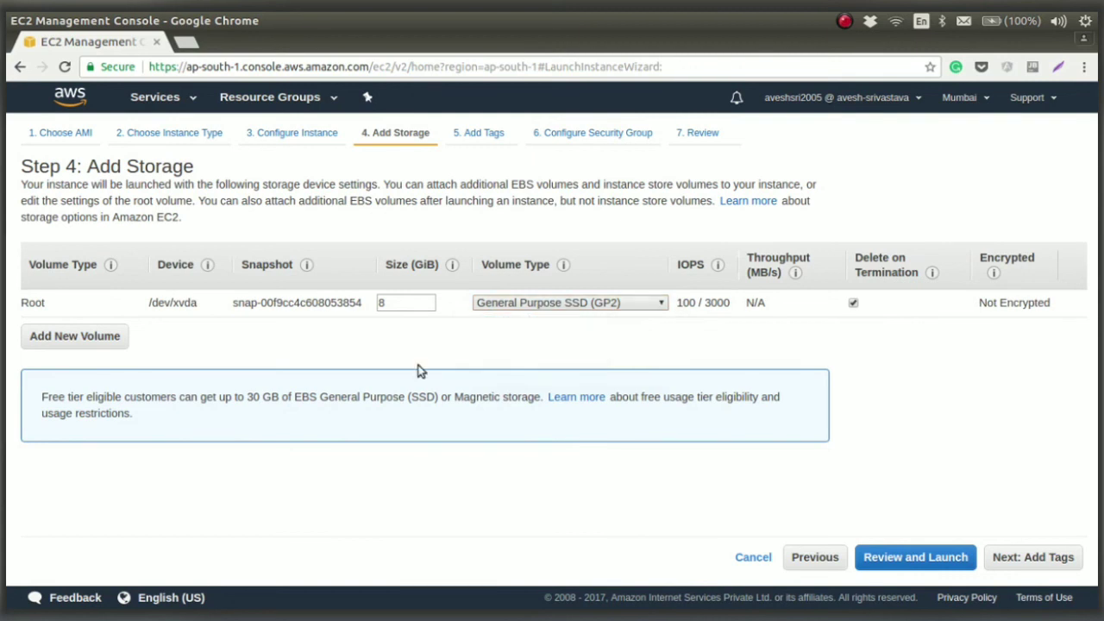
Step: Continue from the storage settings to the tags and add a tag with key Name and value config-server-1
click(1012, 561)
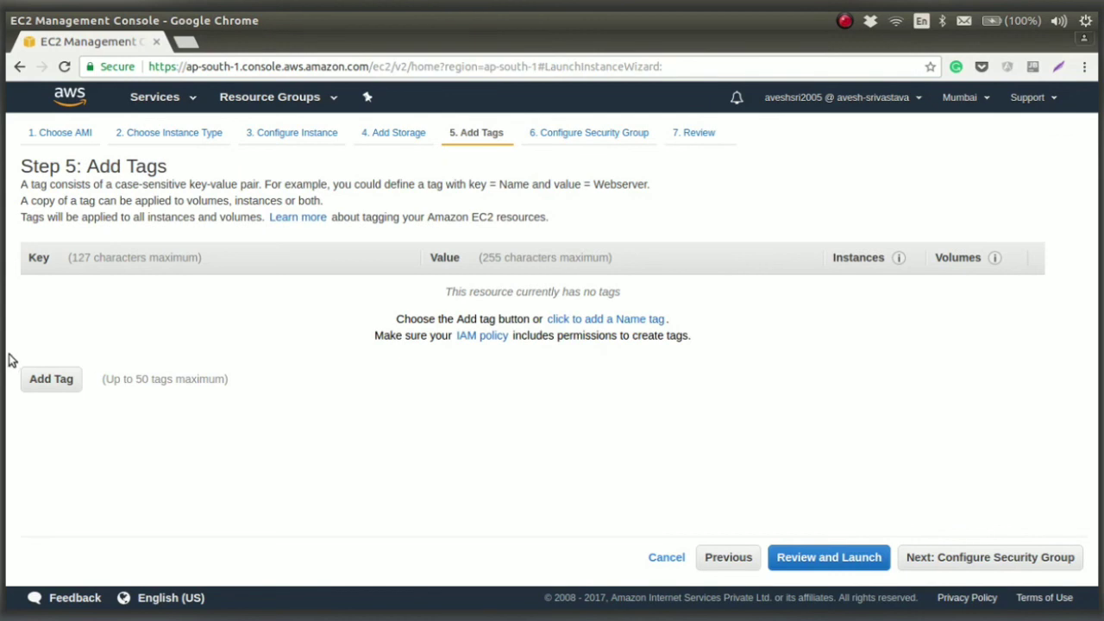
click(43, 385)
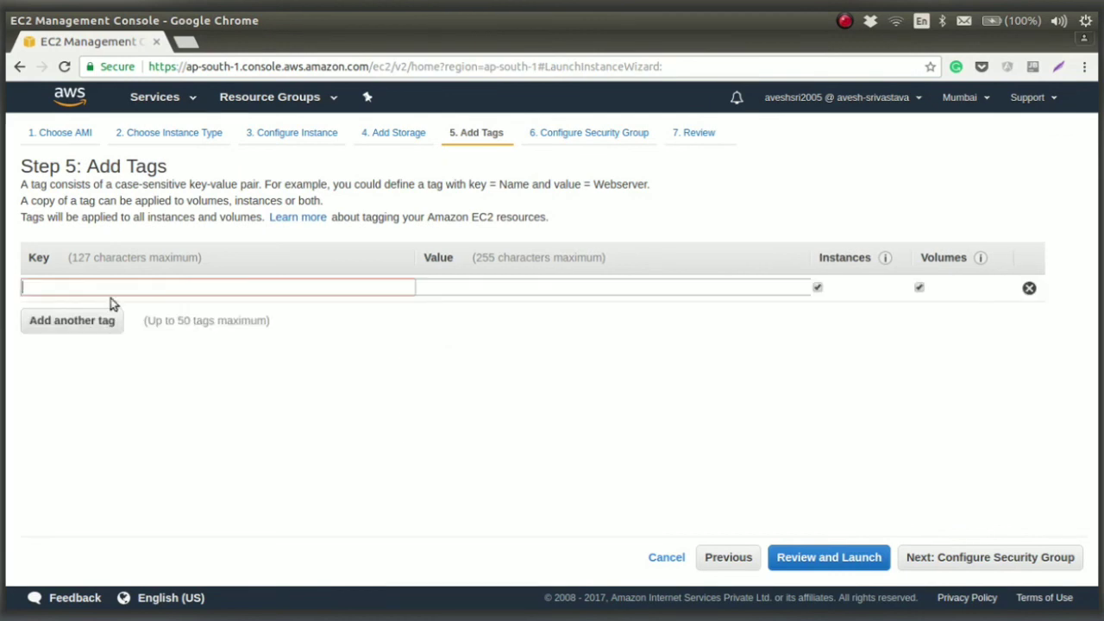
text(na)
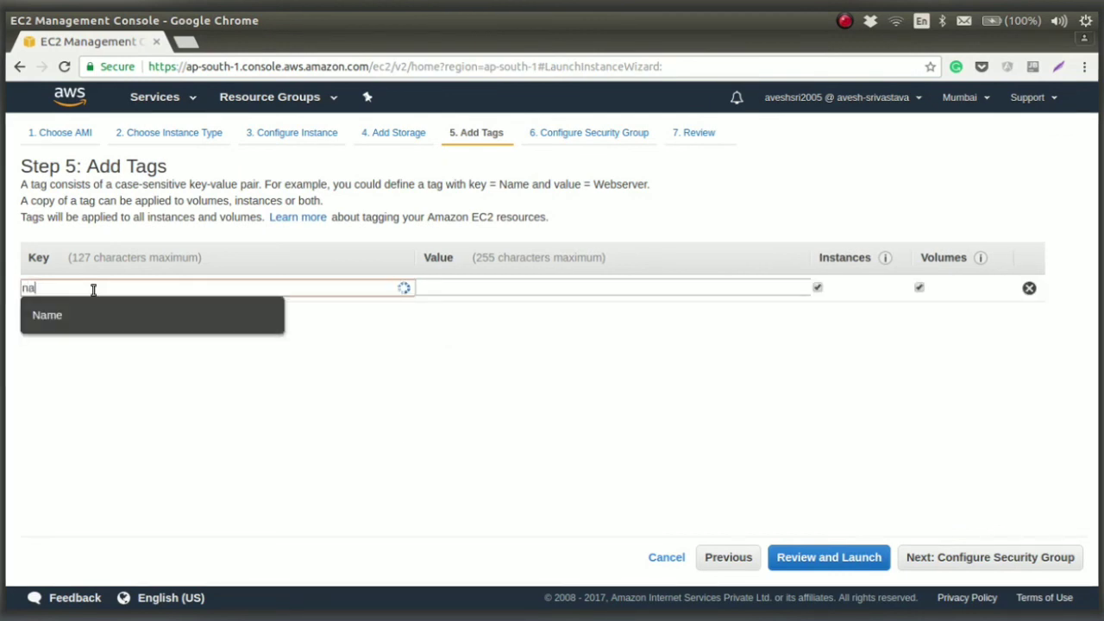
text(me)
click(98, 315)
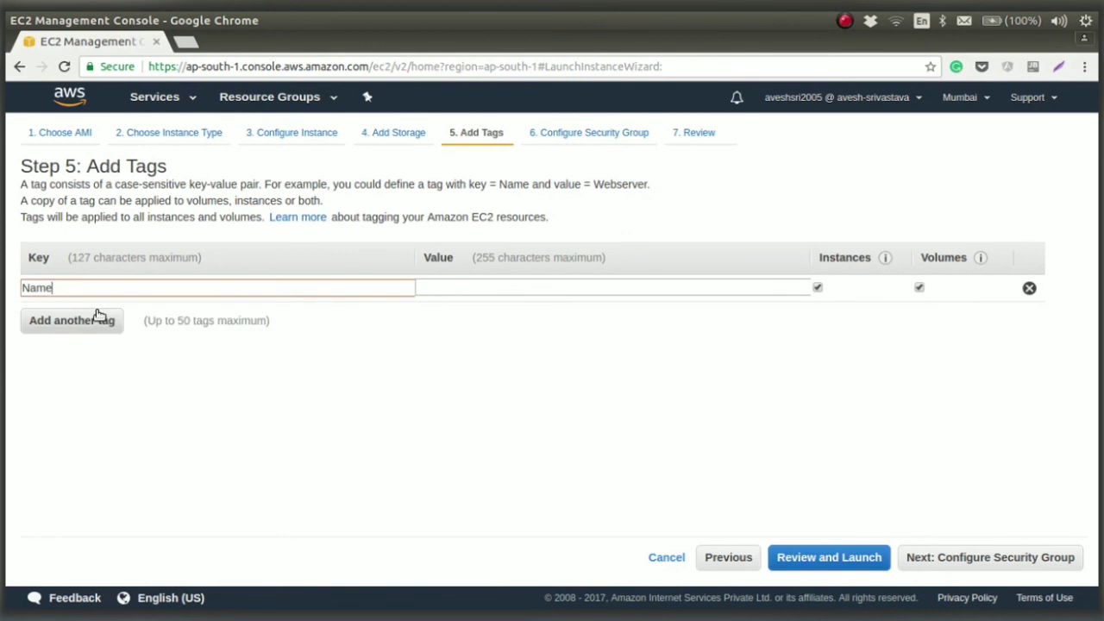
text(config-server)
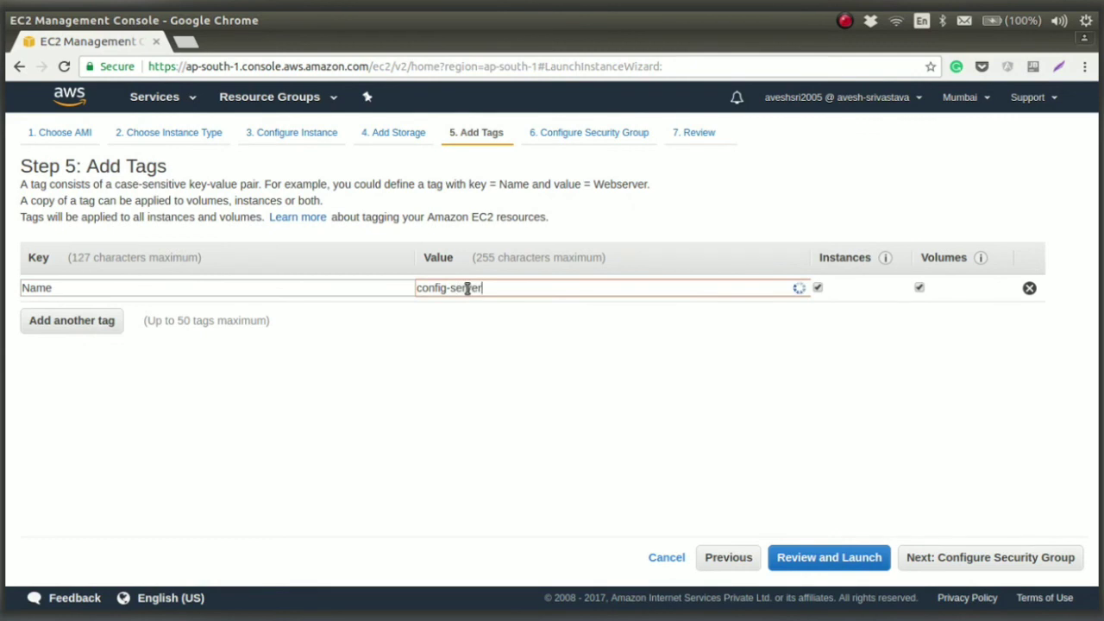
text(-1)
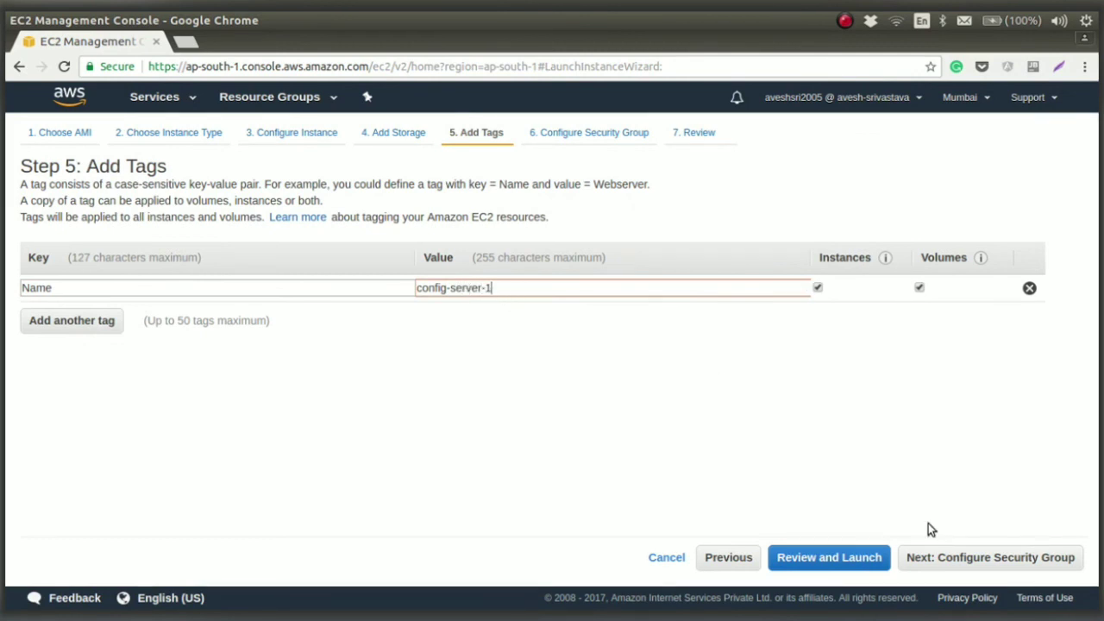
Step: Assign the existing default and mongodb-internal-access security groups to the instance and continue to the launch review
click(962, 558)
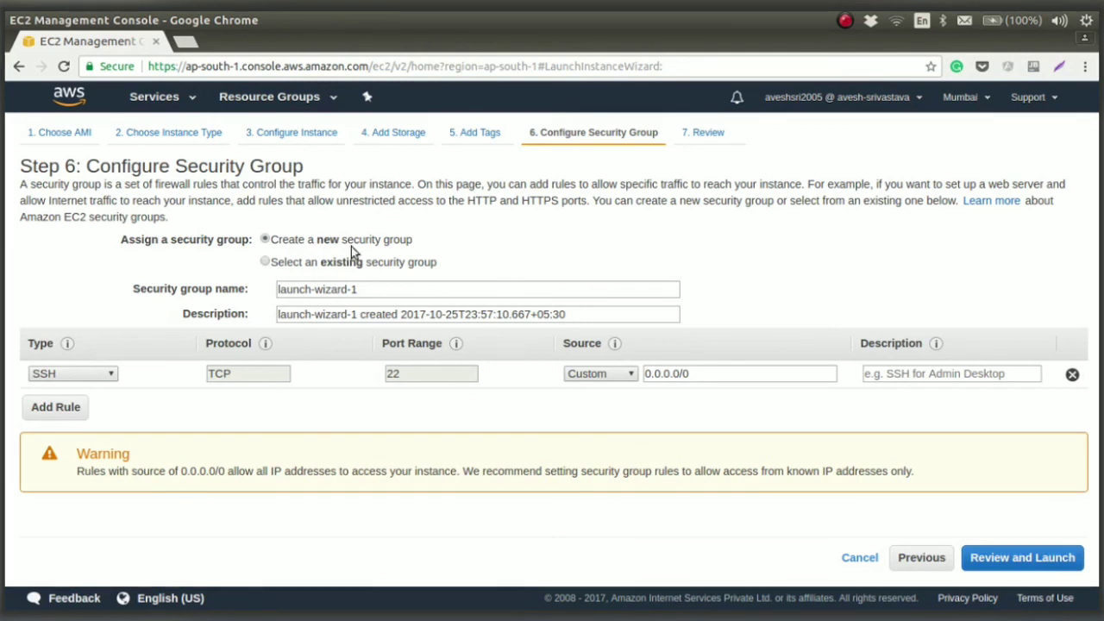
click(266, 263)
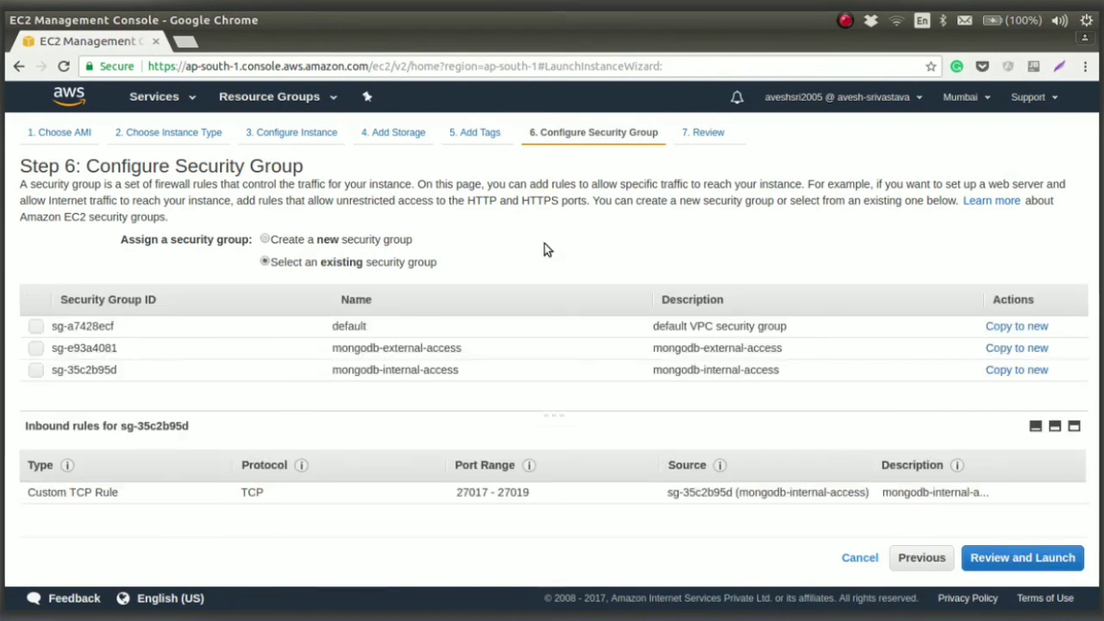
click(36, 326)
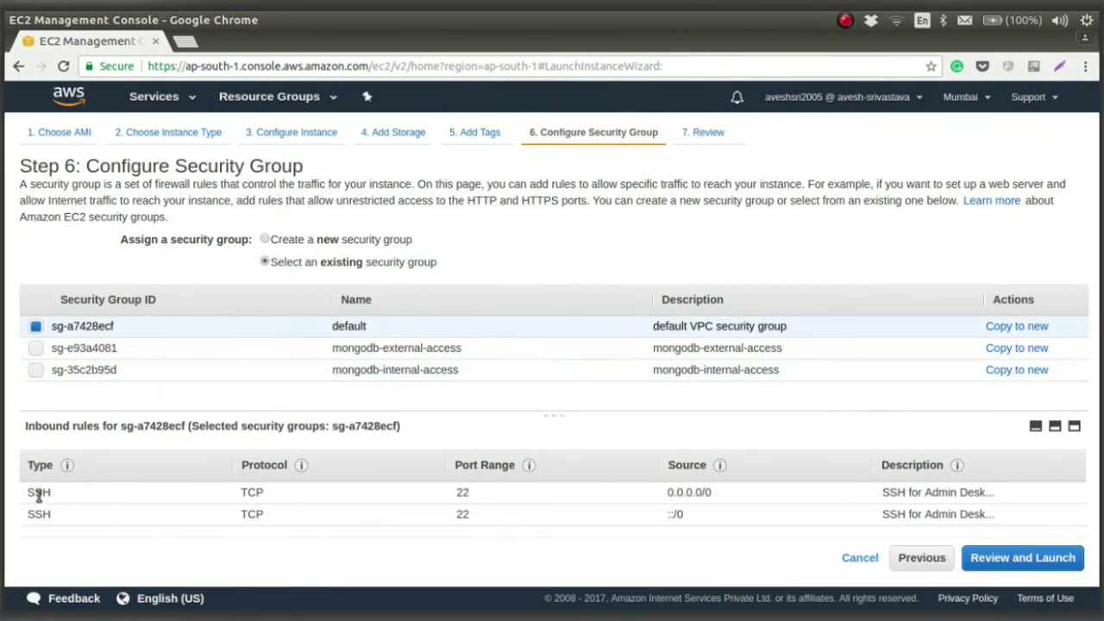
click(35, 373)
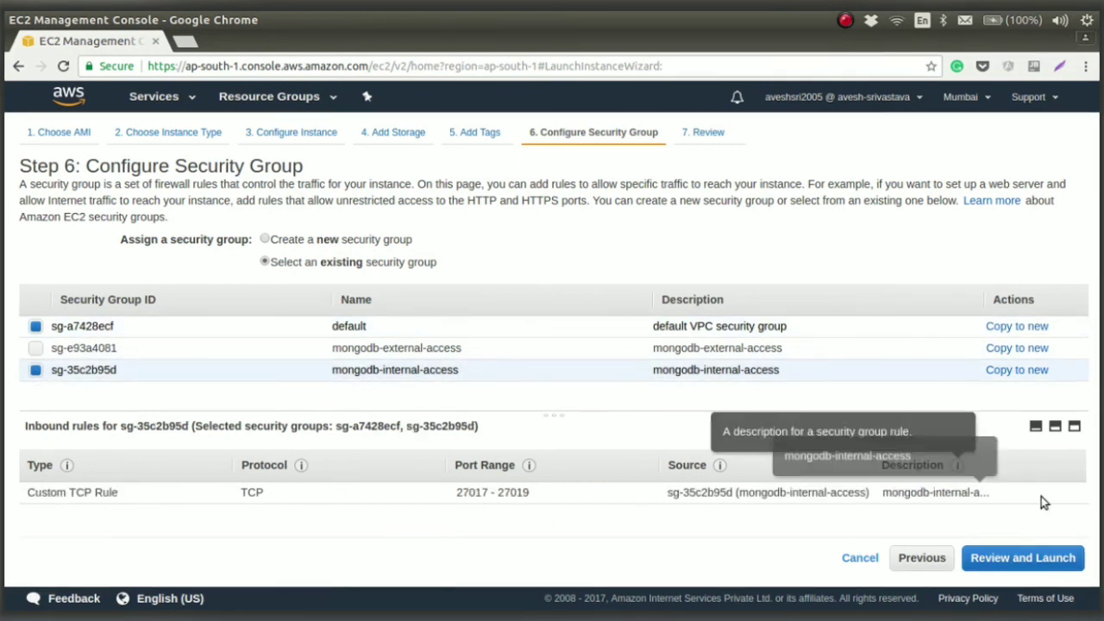
click(1014, 558)
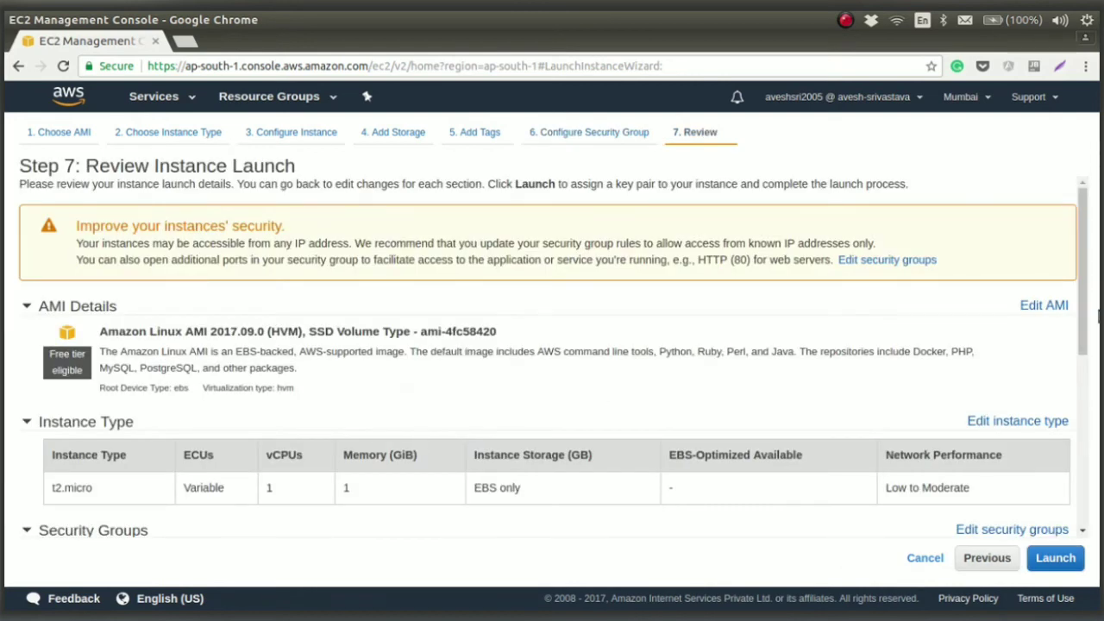
Step: Launch the instance with the preselected existing key pair, acknowledging access to its private key file
drag(1081, 238, 1091, 205)
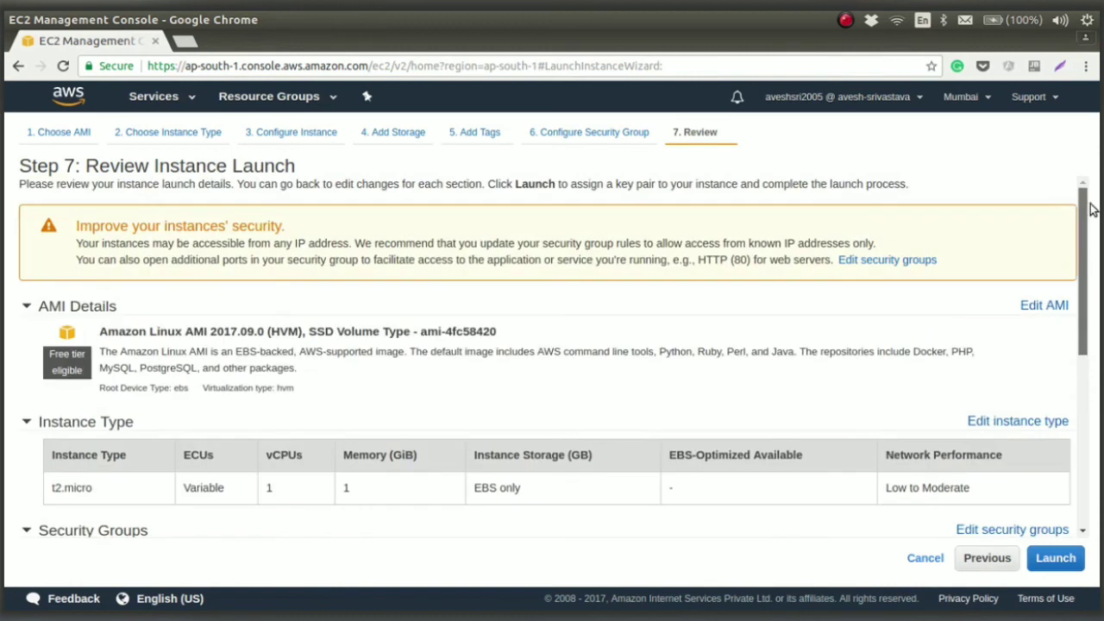
click(1056, 557)
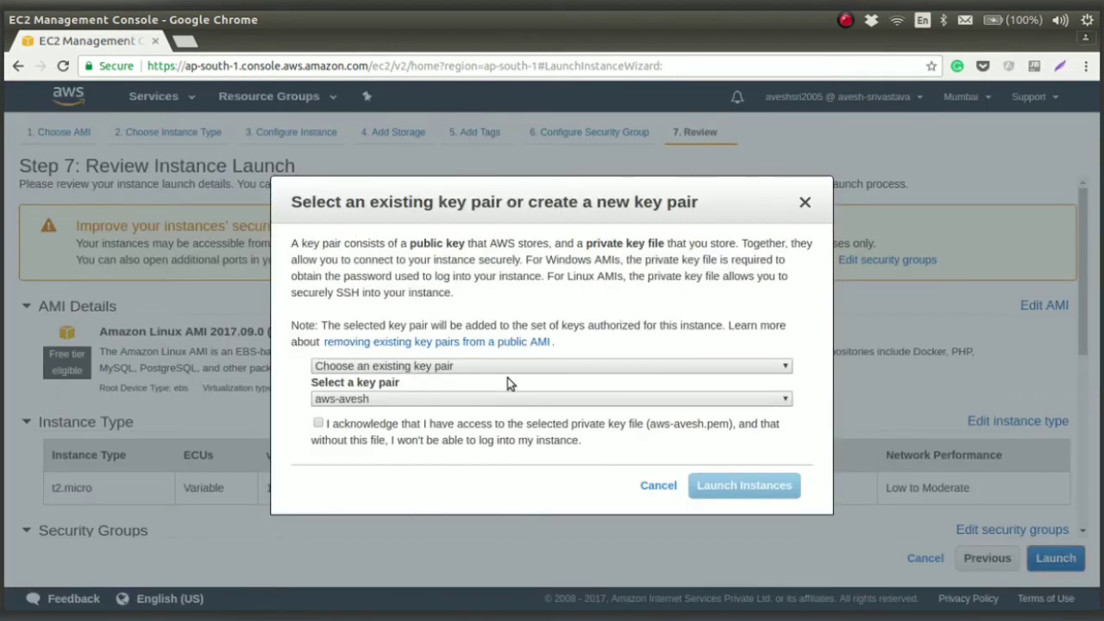
click(455, 365)
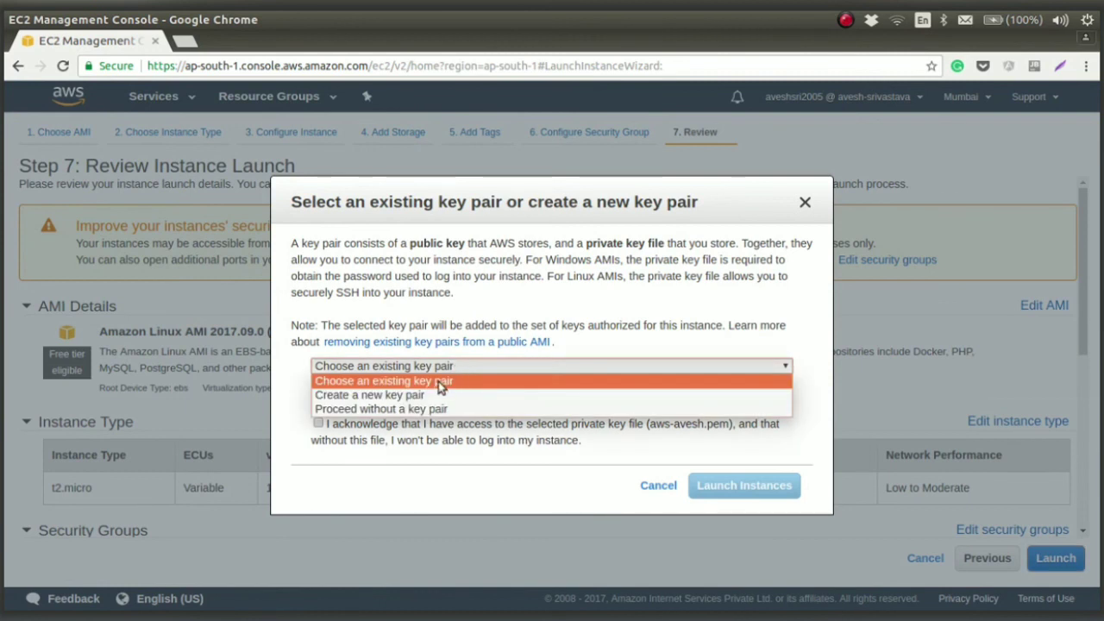
click(415, 382)
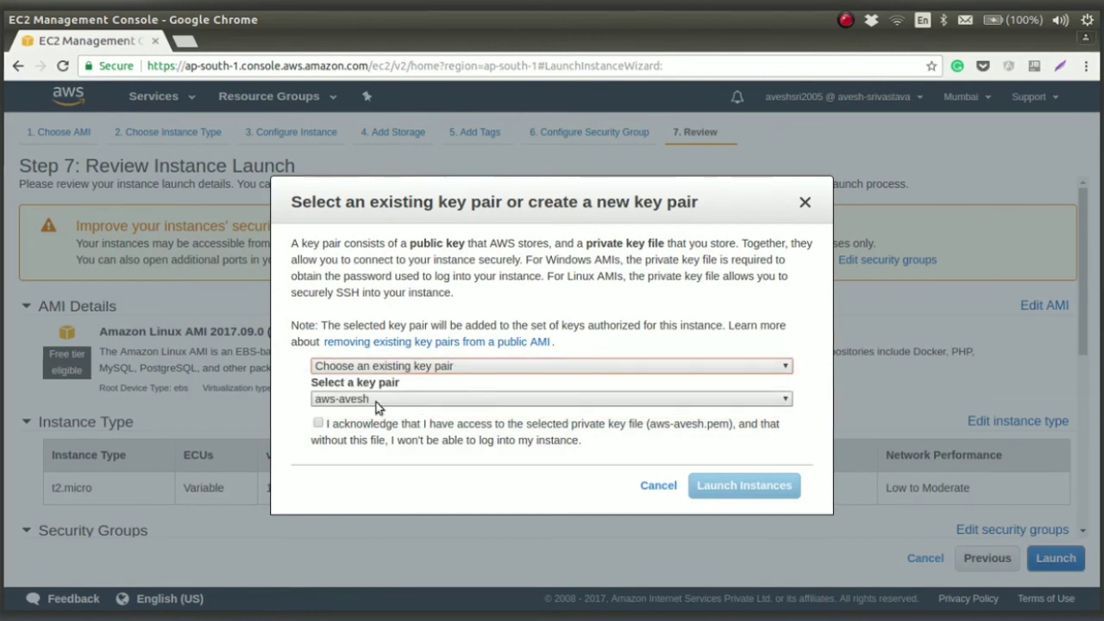
click(318, 424)
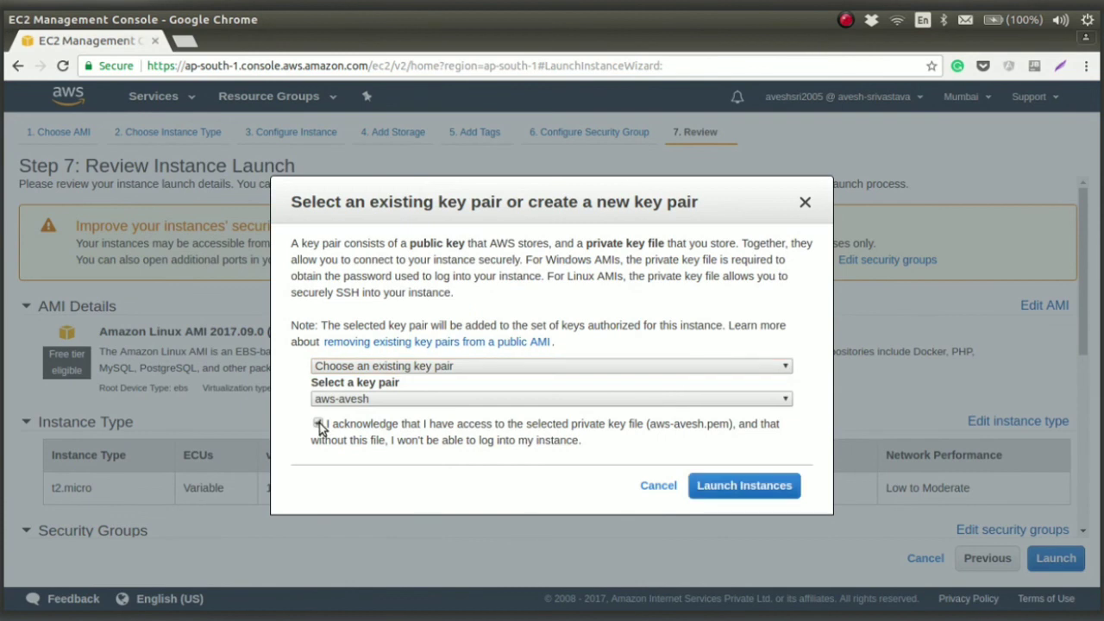
click(758, 486)
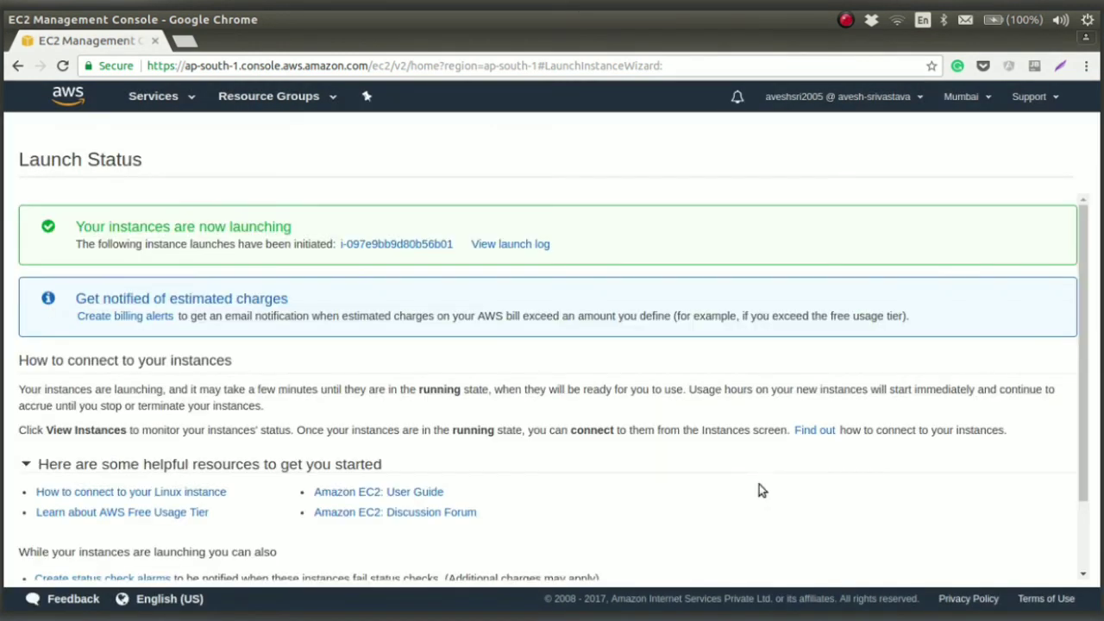
Step: Open the instances list and copy the IPv4 public IP of config-server-1
drag(1080, 284, 1084, 337)
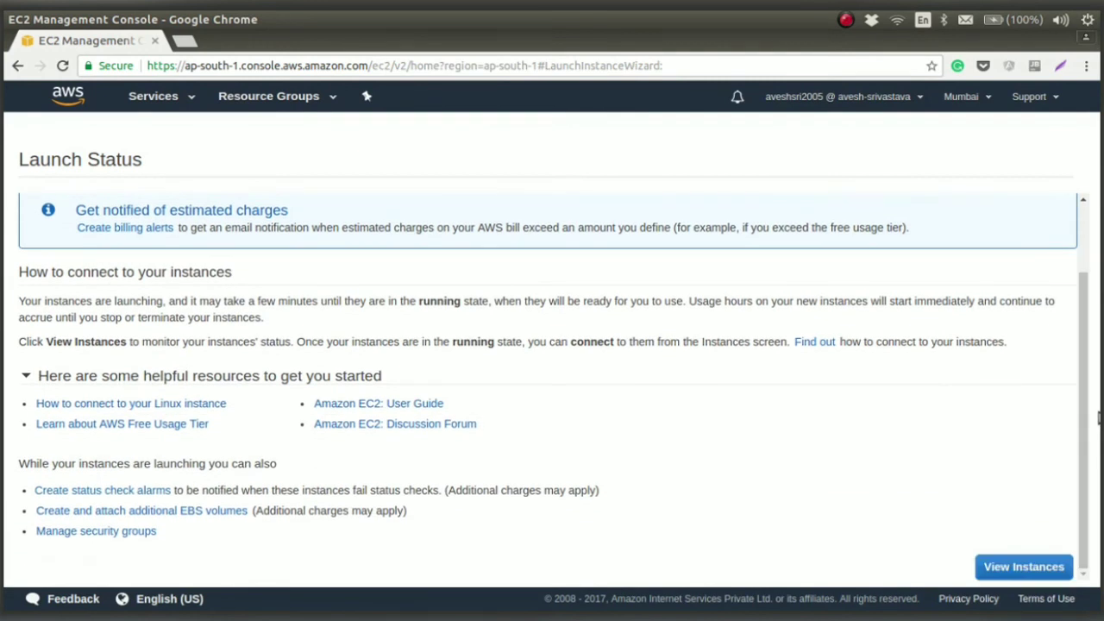
click(1020, 568)
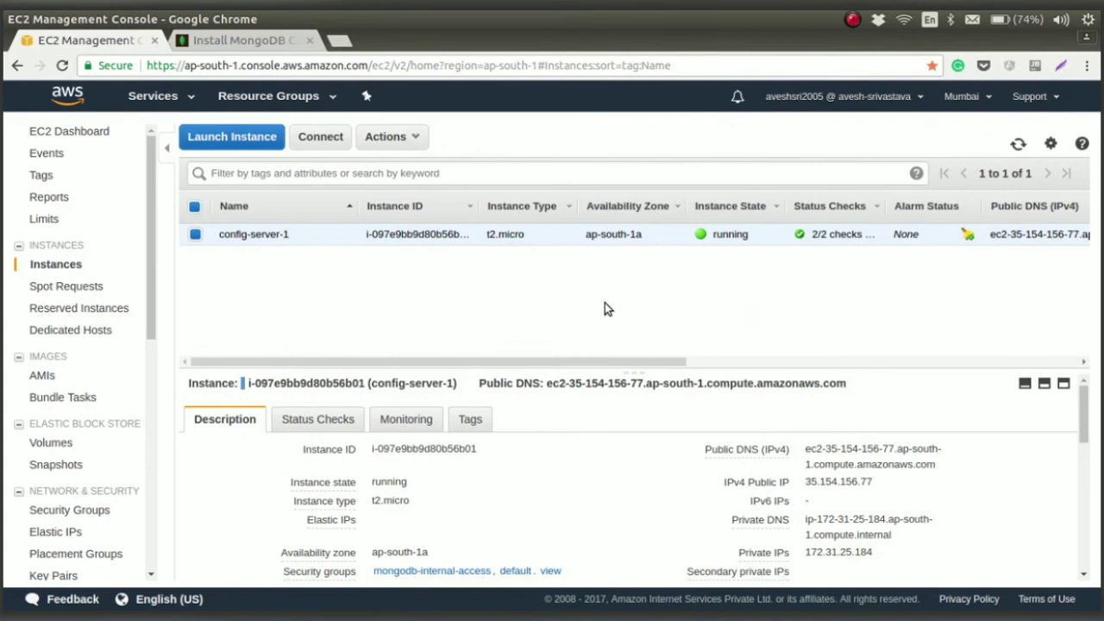
double_click(841, 481)
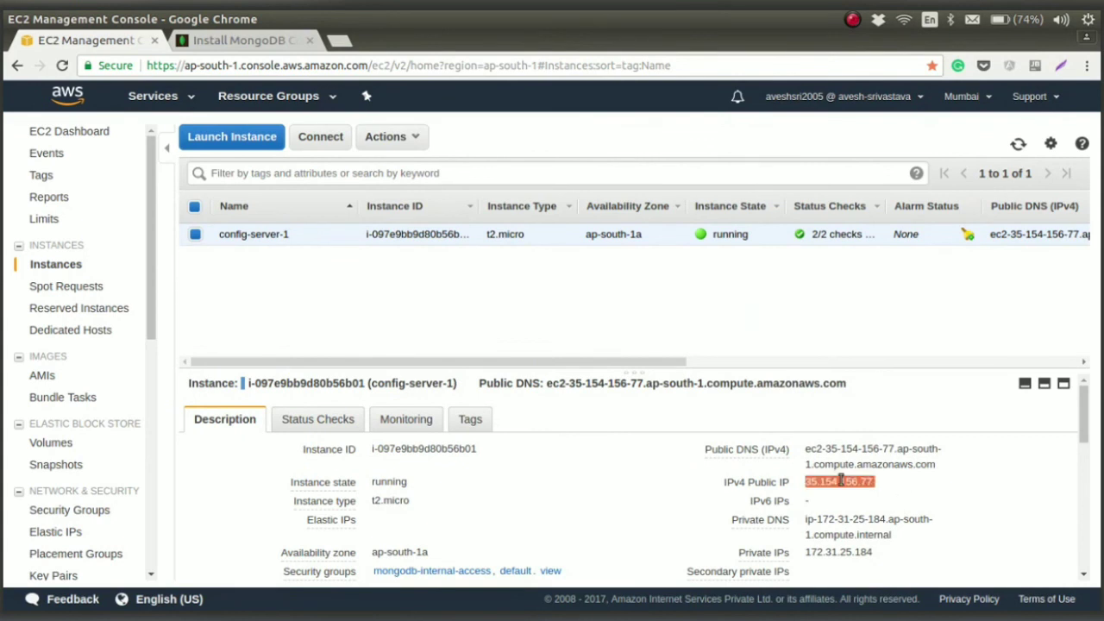
drag(803, 481, 872, 482)
key(ctrl+c)
Step: Switch to the terminal, connect over SSH as ec2-user to 35.154.156.77 with the .pem key file, accepting the host, and clear the screen
key(alt+Tab)
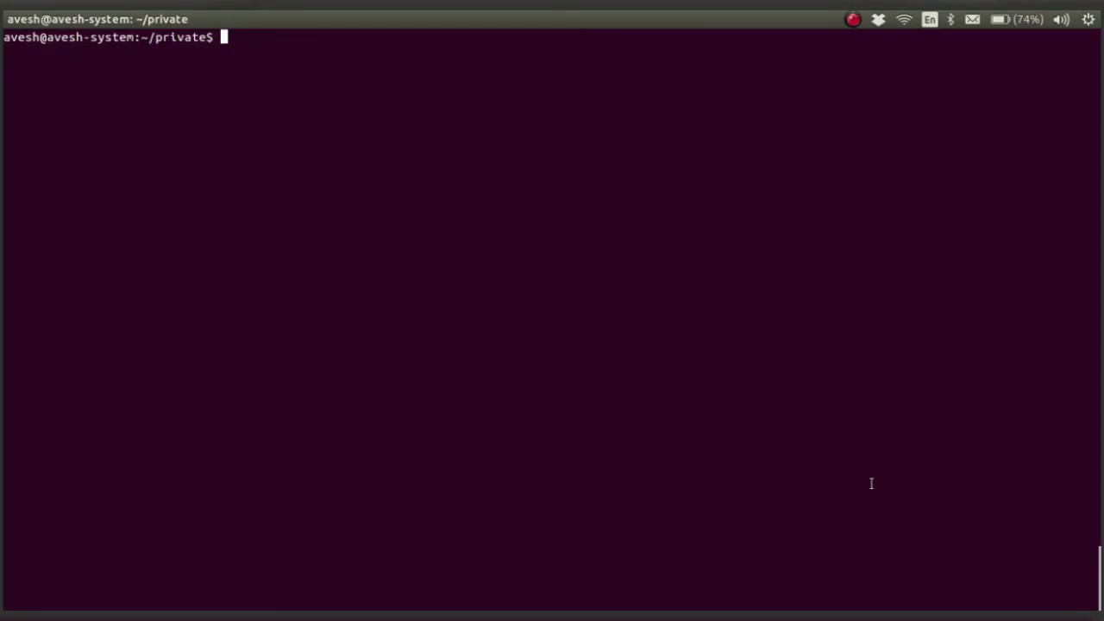
text(ssh ec2-)
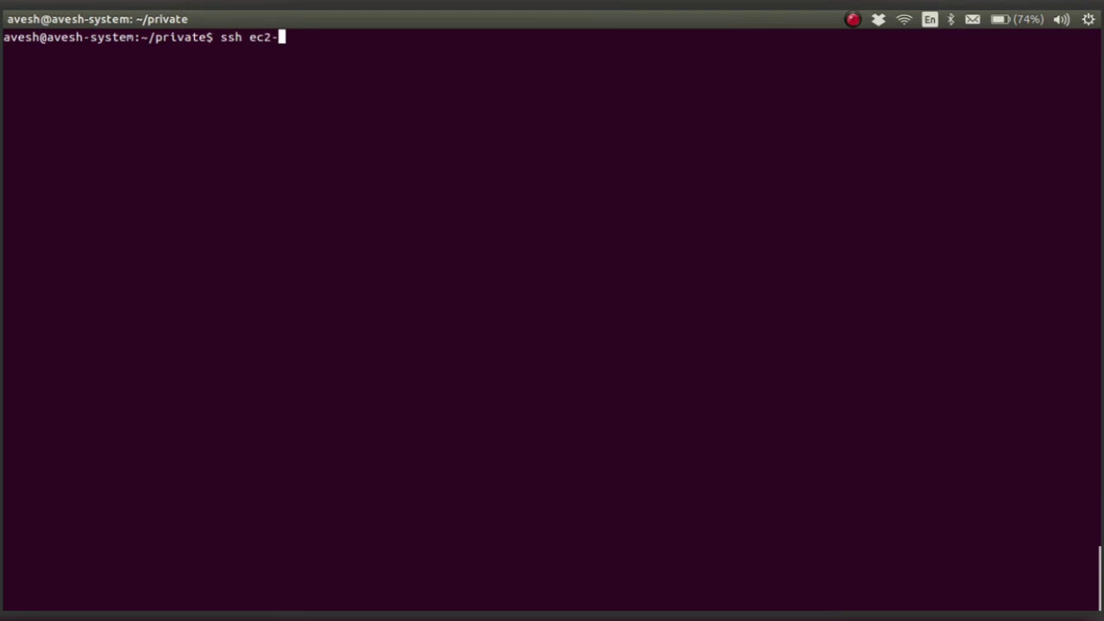
text(user@)
key(ctrl+shift+v)
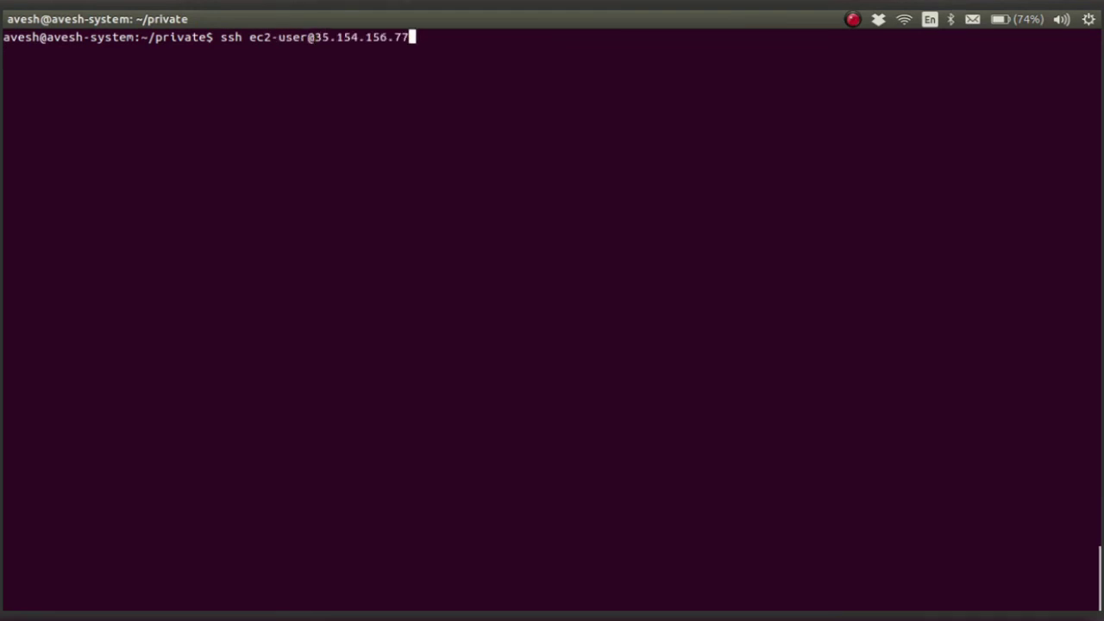
text(-i a)
key(Tab)
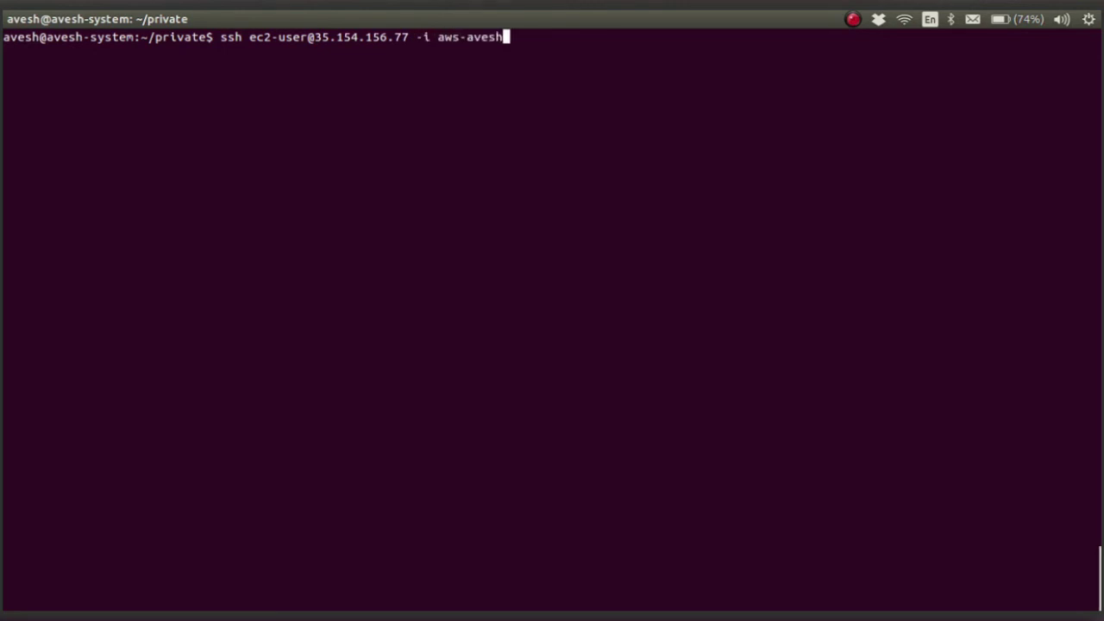
text(.pem)
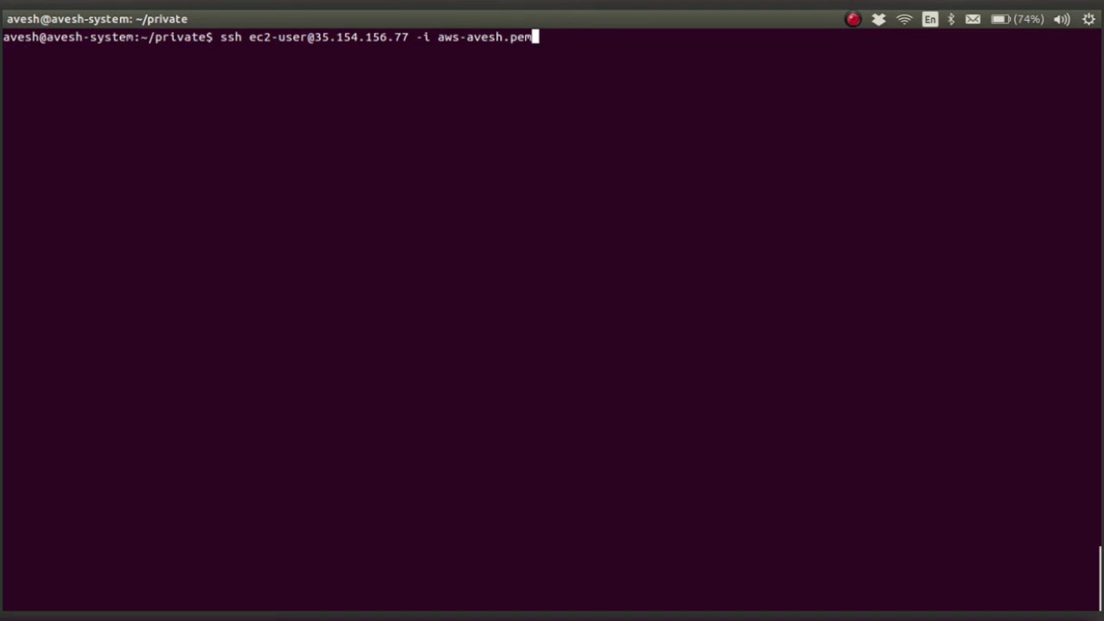
key(Return)
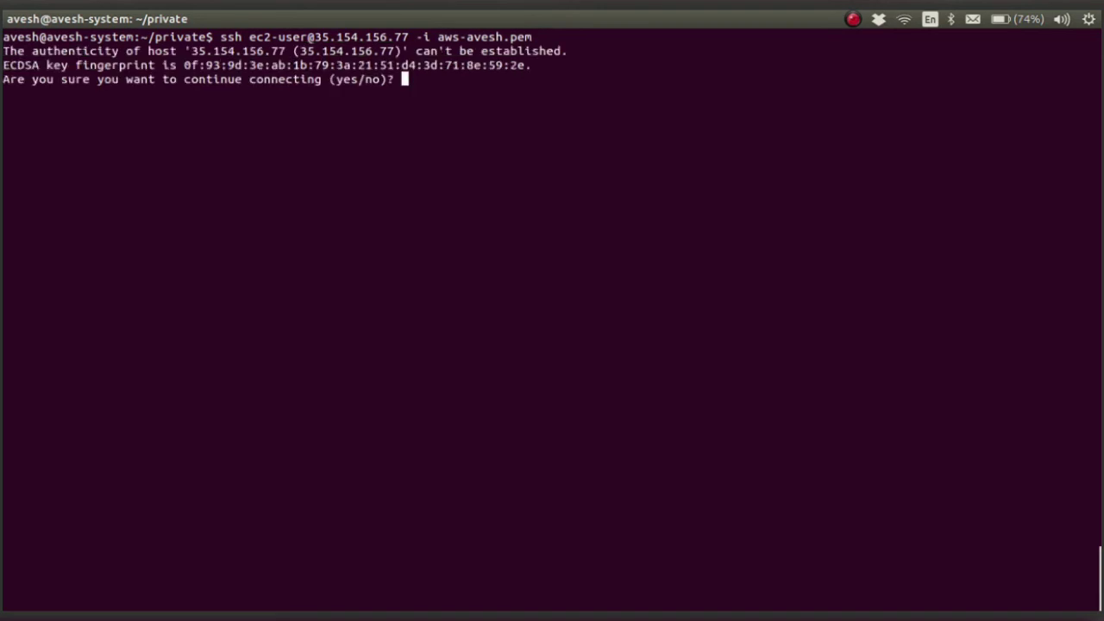
text(yes)
key(Return)
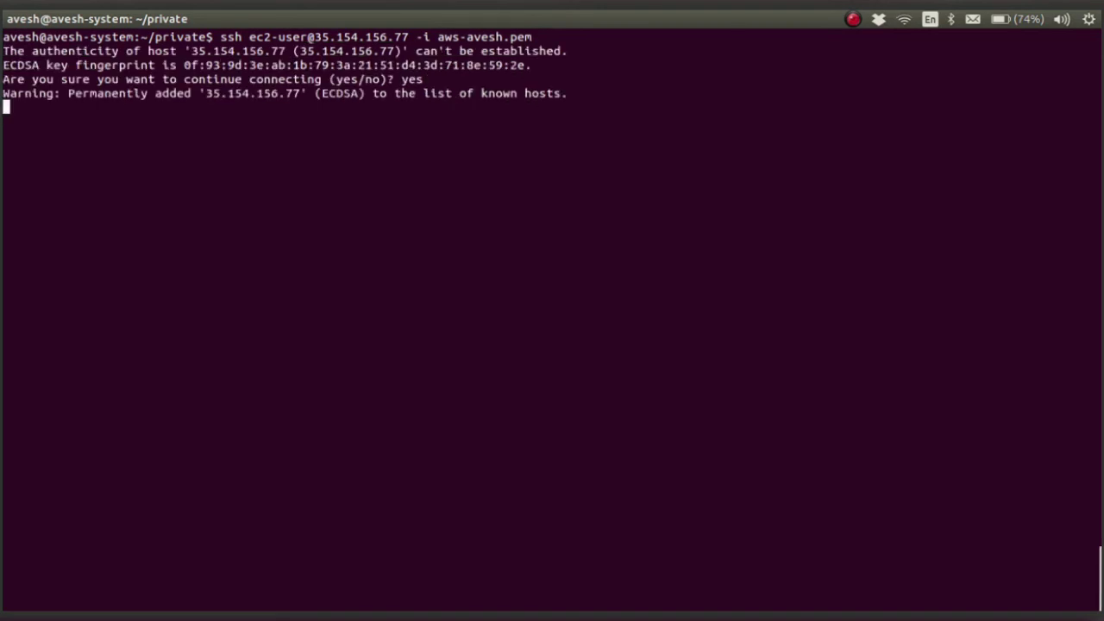
text(clear)
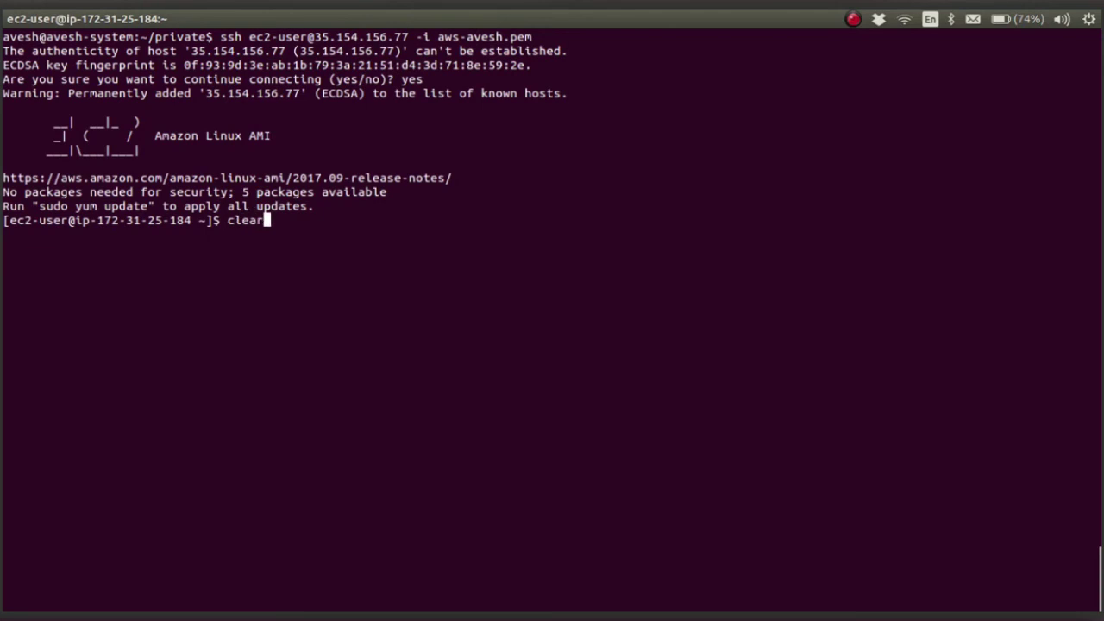
key(Return)
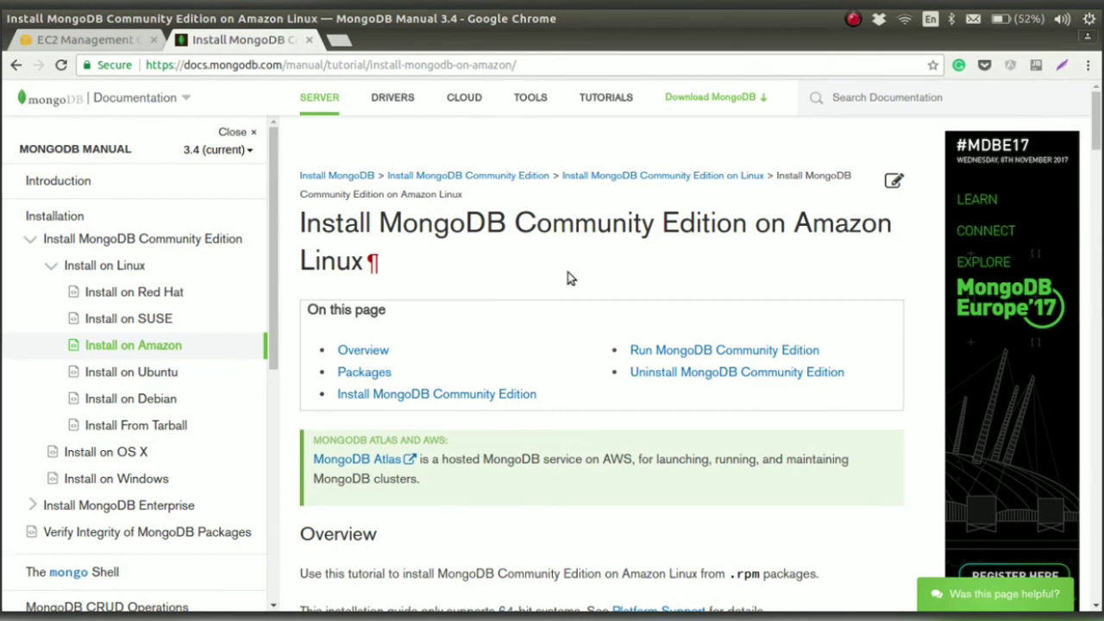
Step: Switch to the browser and examine the MongoDB package list in the guide for installing Community Edition on Amazon Linux
scroll(567, 273, down, 3)
scroll(837, 248, down, 5)
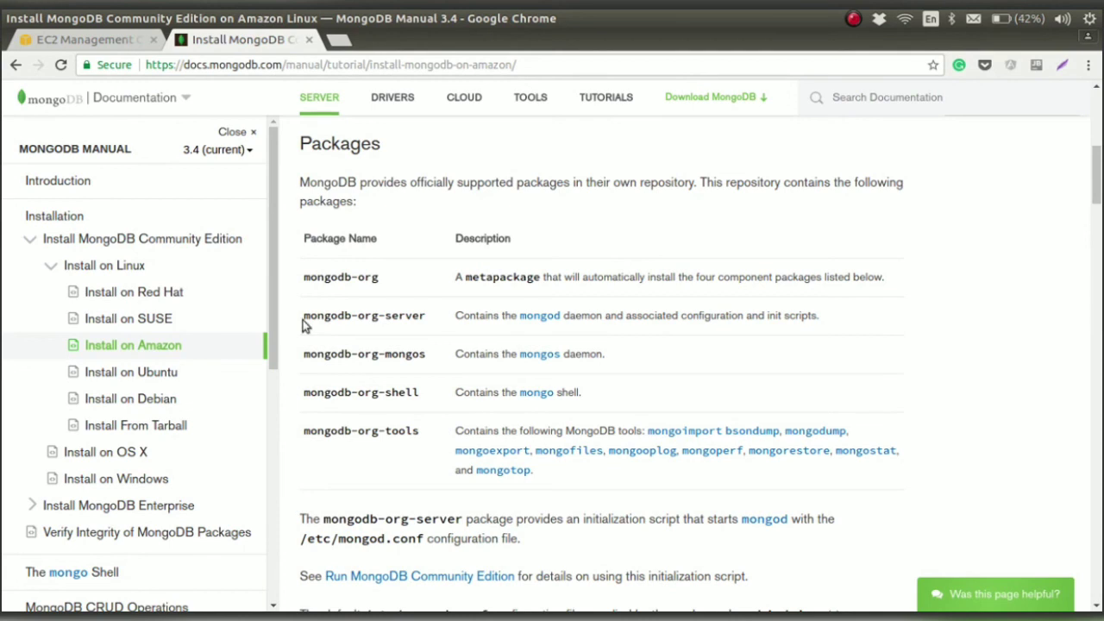
drag(305, 316, 370, 463)
click(370, 459)
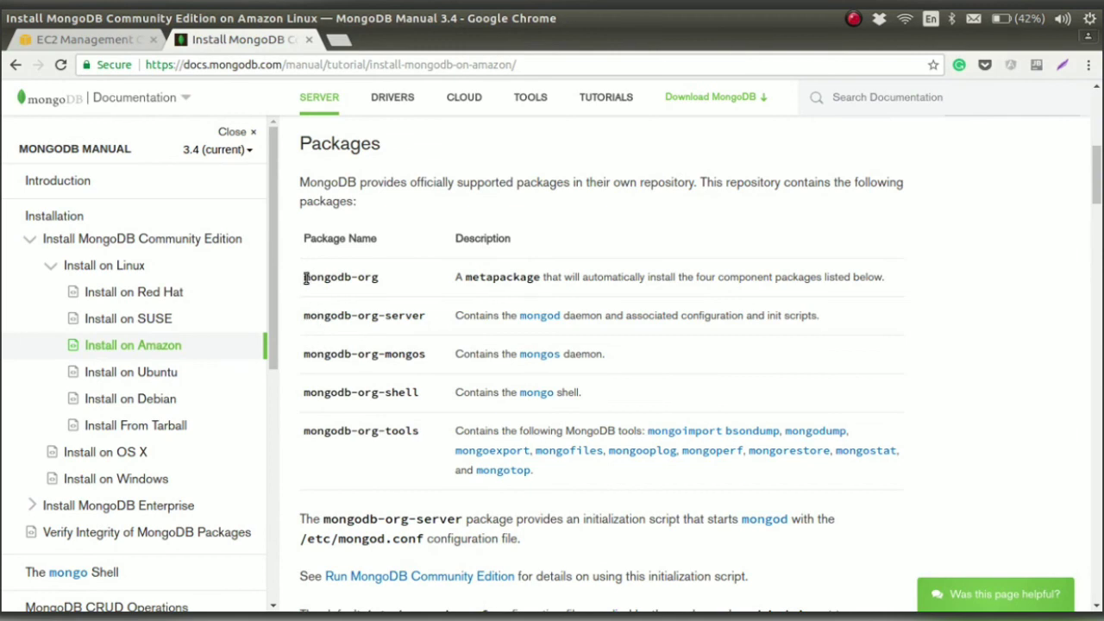
drag(303, 277, 386, 282)
click(386, 283)
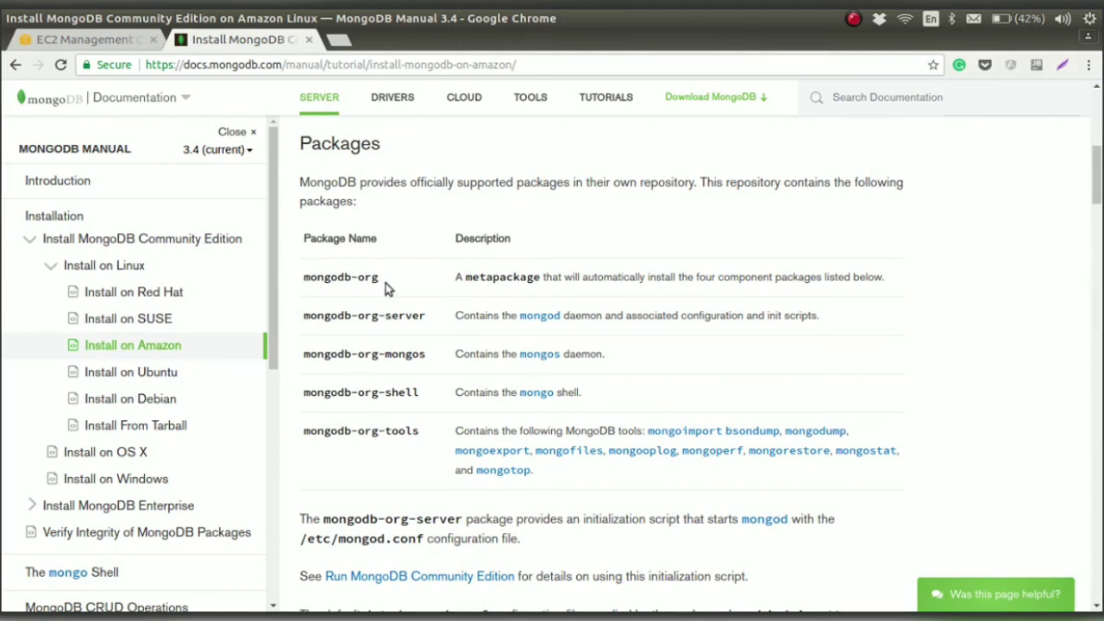
drag(308, 315, 374, 448)
click(375, 459)
Step: Find the yum configuration instructions and the repository file for the latest stable MongoDB release in the installation guide
scroll(879, 183, down, 10)
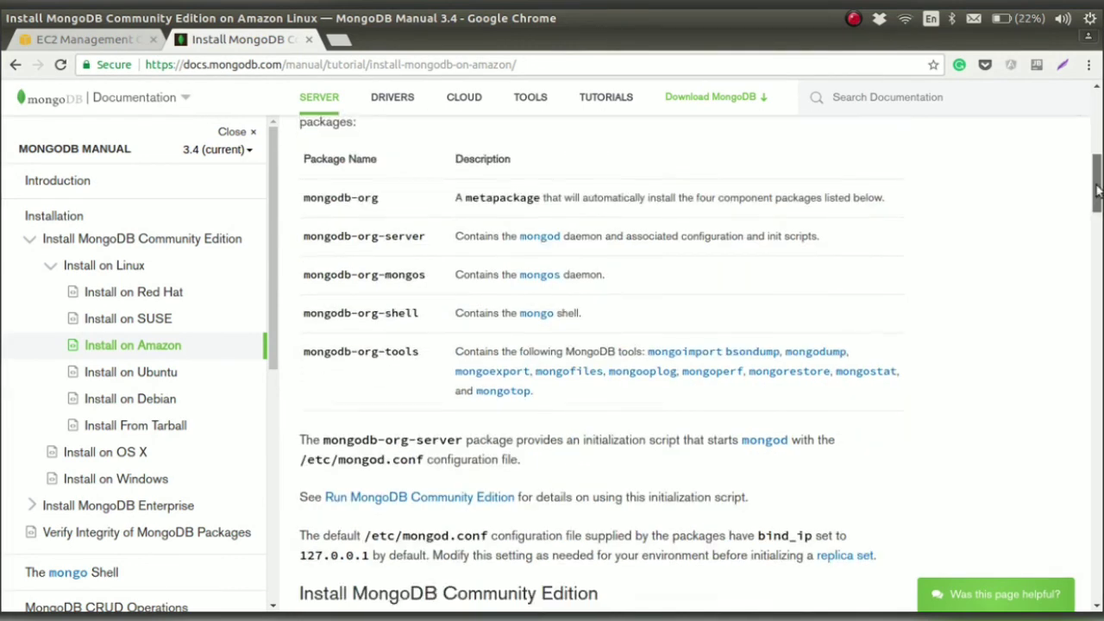
scroll(1098, 249, down, 4)
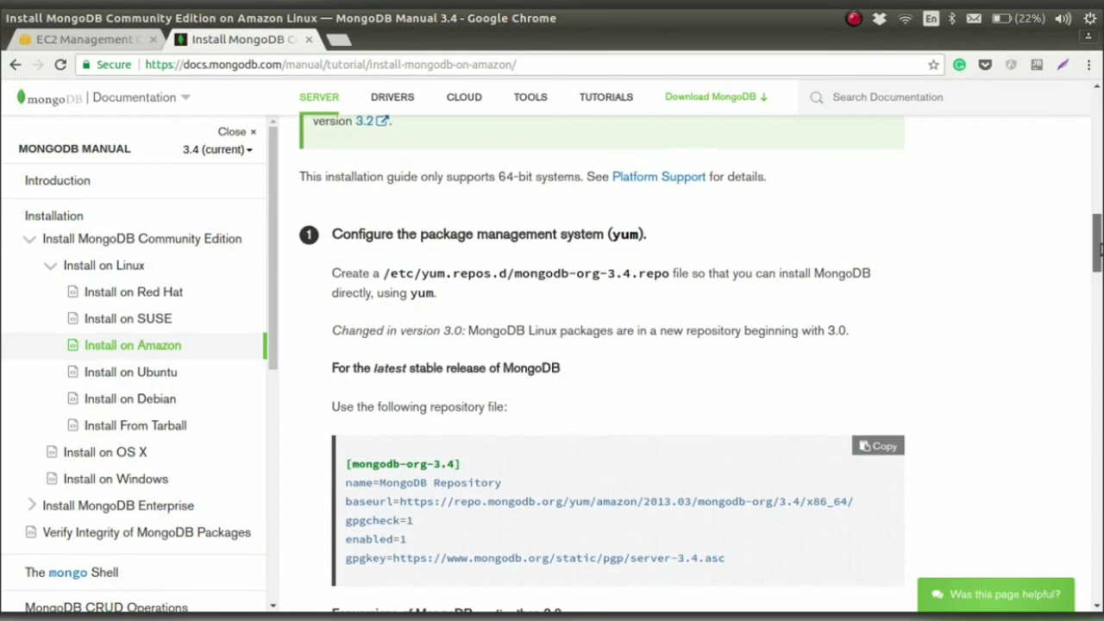
drag(1098, 248, 1099, 257)
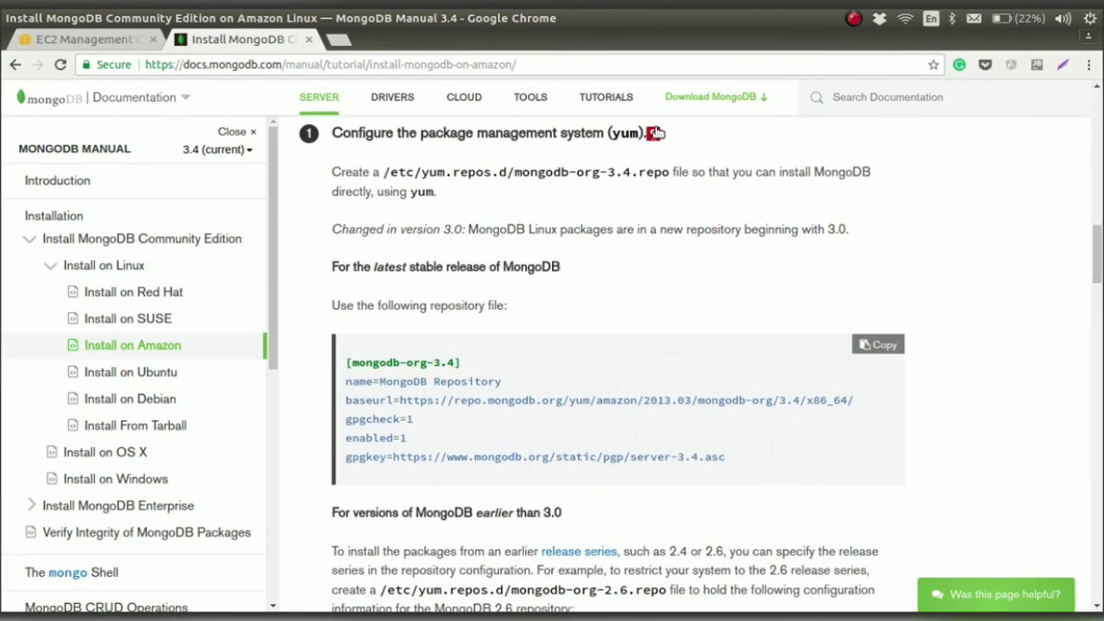
Step: Copy the repository file path from the guide, switch to the terminal, and open /etc/yum.repos.d/mongodb-org-3.4.repo in nano with sudo
scroll(606, 241, up, 1)
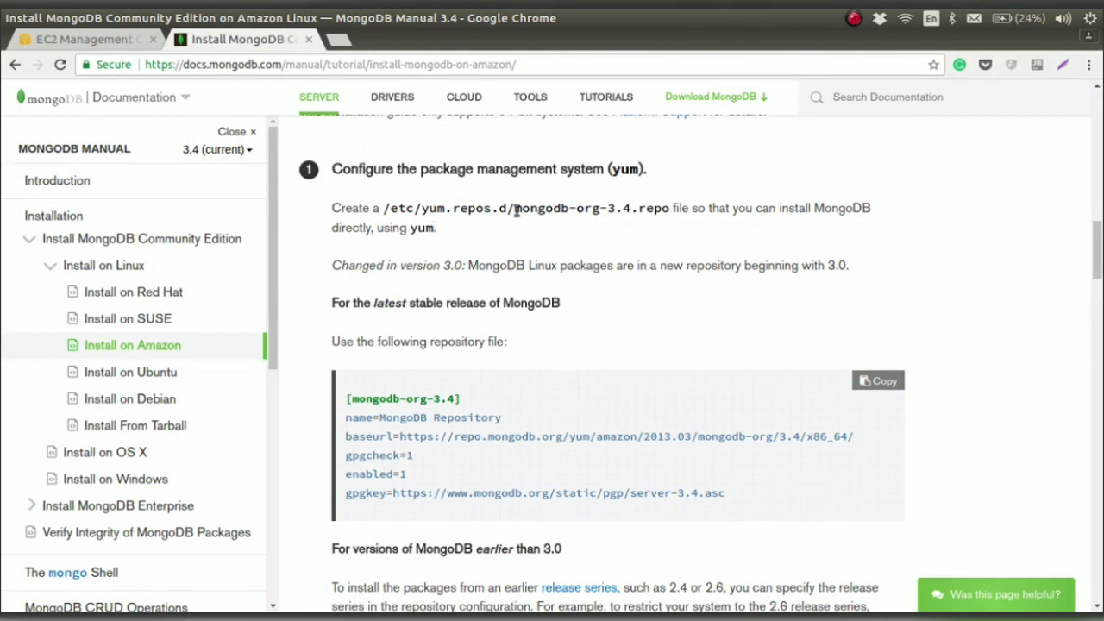
drag(673, 208, 387, 209)
key(ctrl+c)
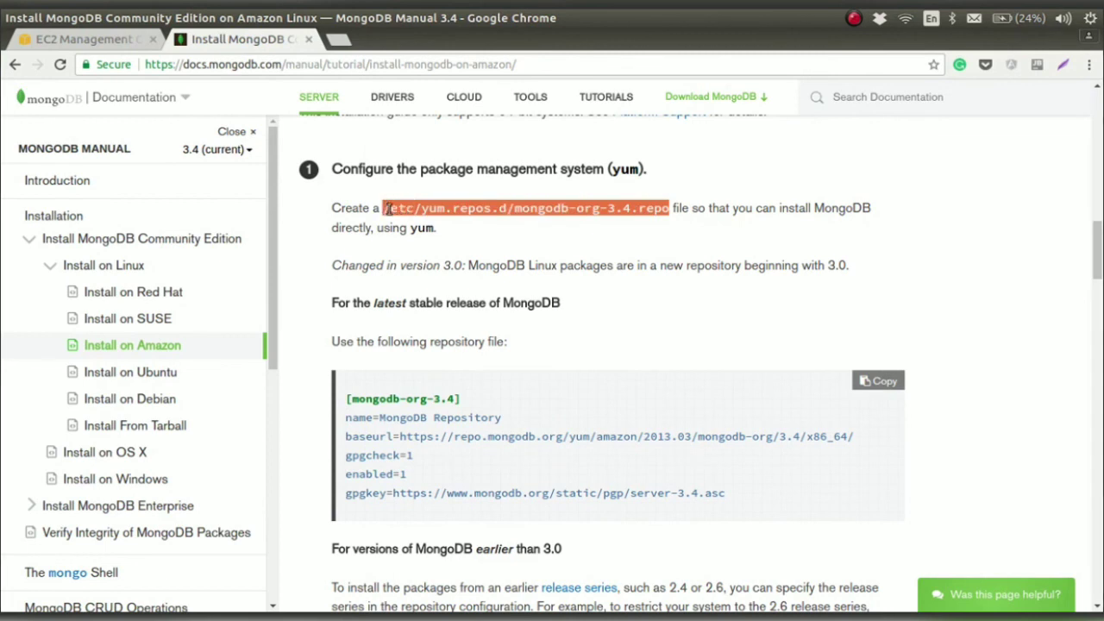
key(alt+Tab)
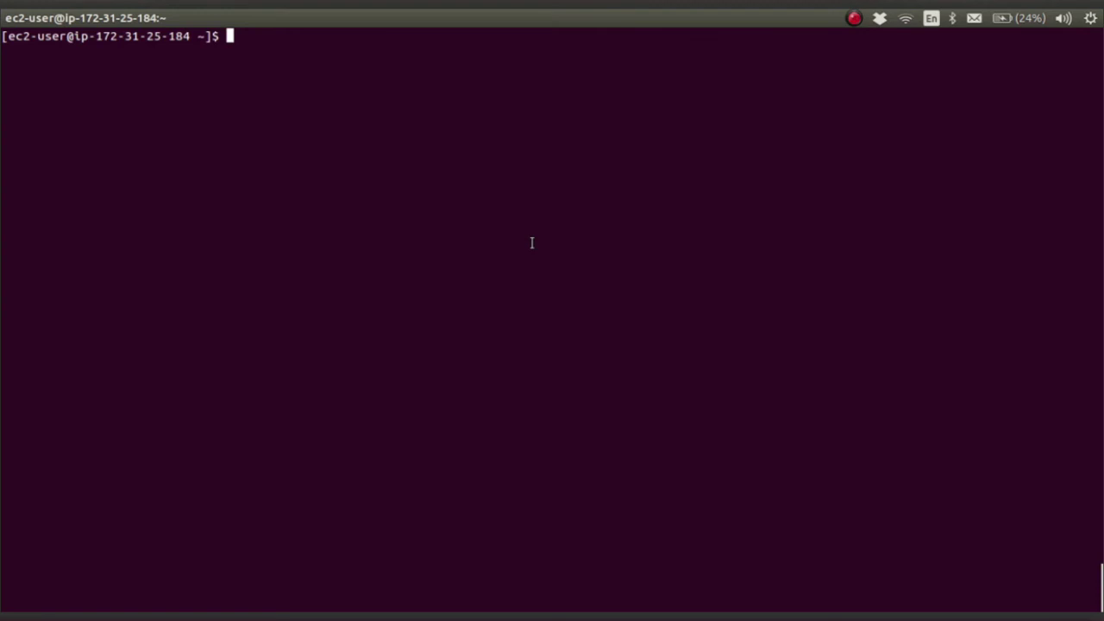
text(sudo nano)
key(ctrl+shift+v)
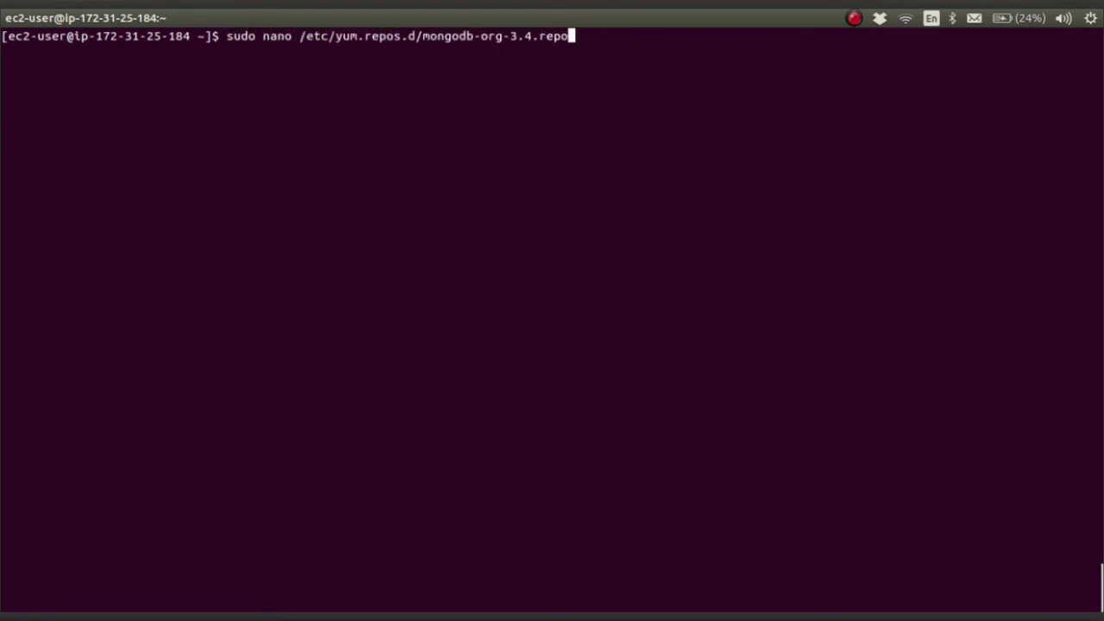
key(Return)
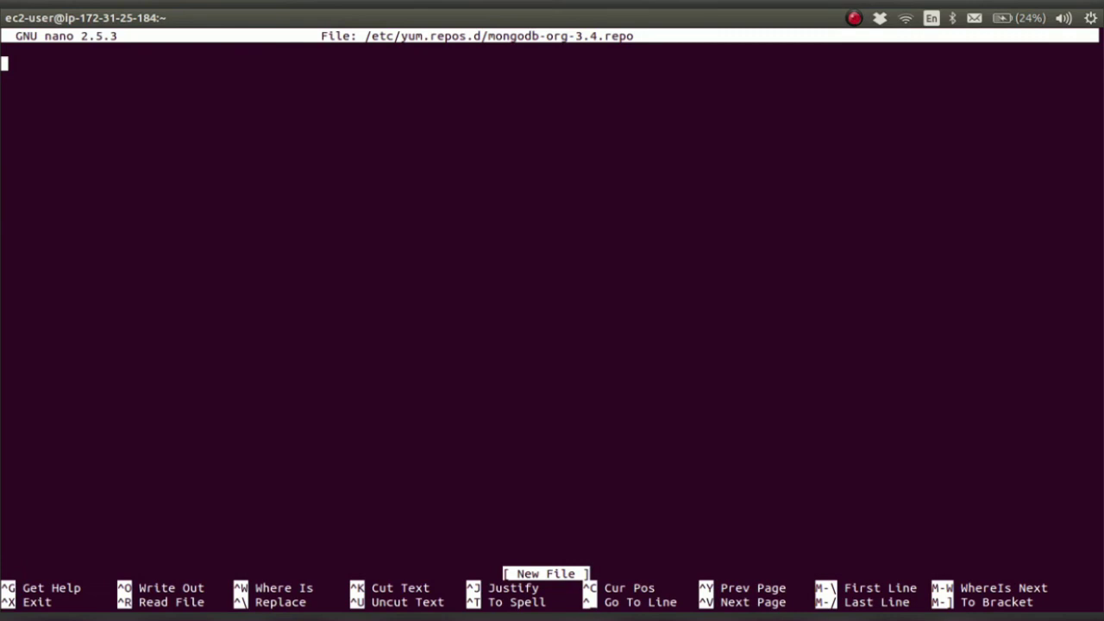
Step: Copy the mongodb-org-3.4 repository definition from the browser guide into the open repo file, save it, exit nano, and clear the screen
key(ctrl+shift+v)
key(alt+Tab)
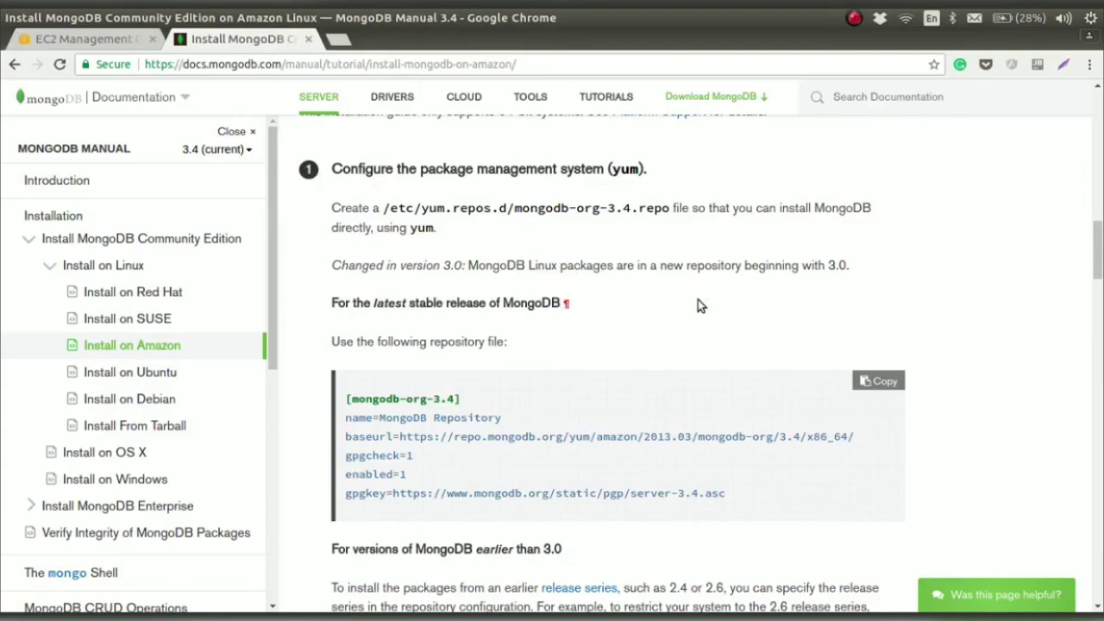
click(884, 381)
key(alt+Tab)
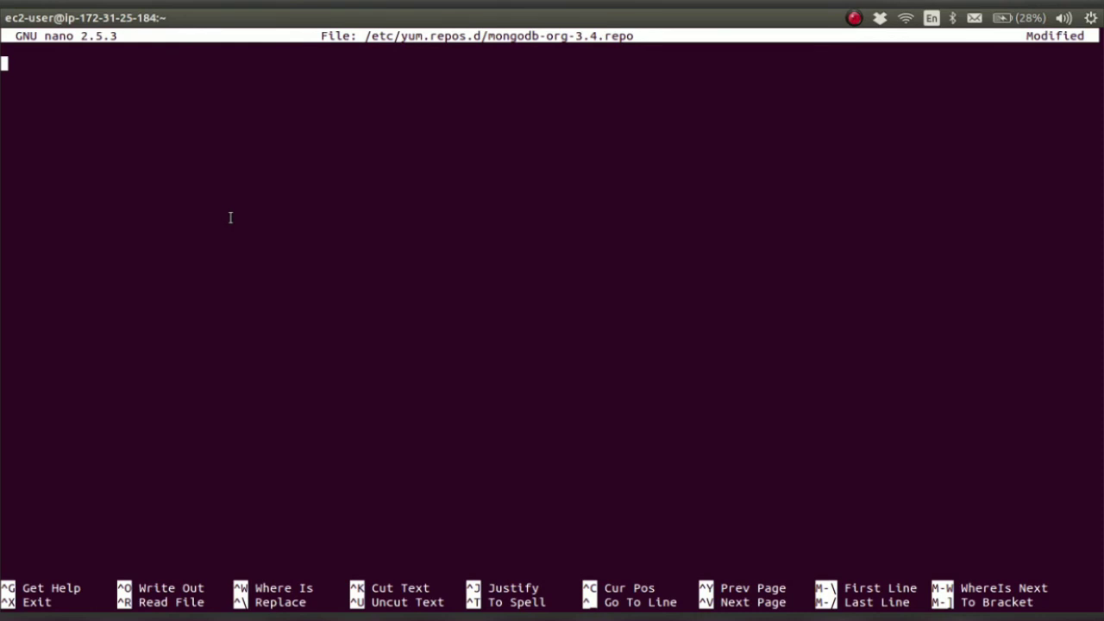
key(ctrl+shift+v)
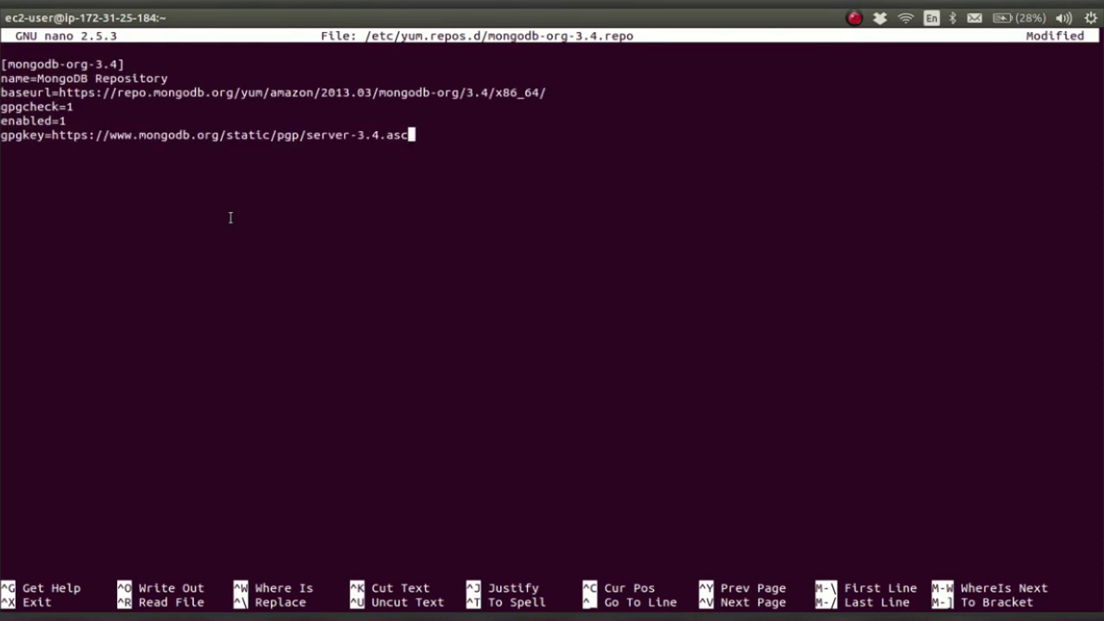
key(ctrl+o)
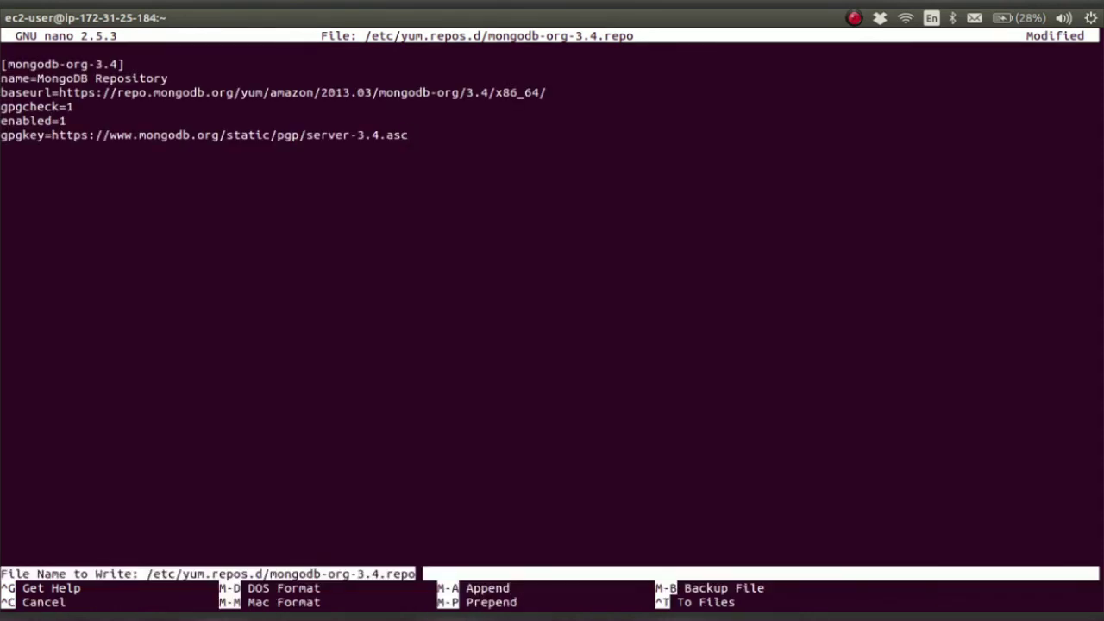
key(Return)
key(ctrl+x)
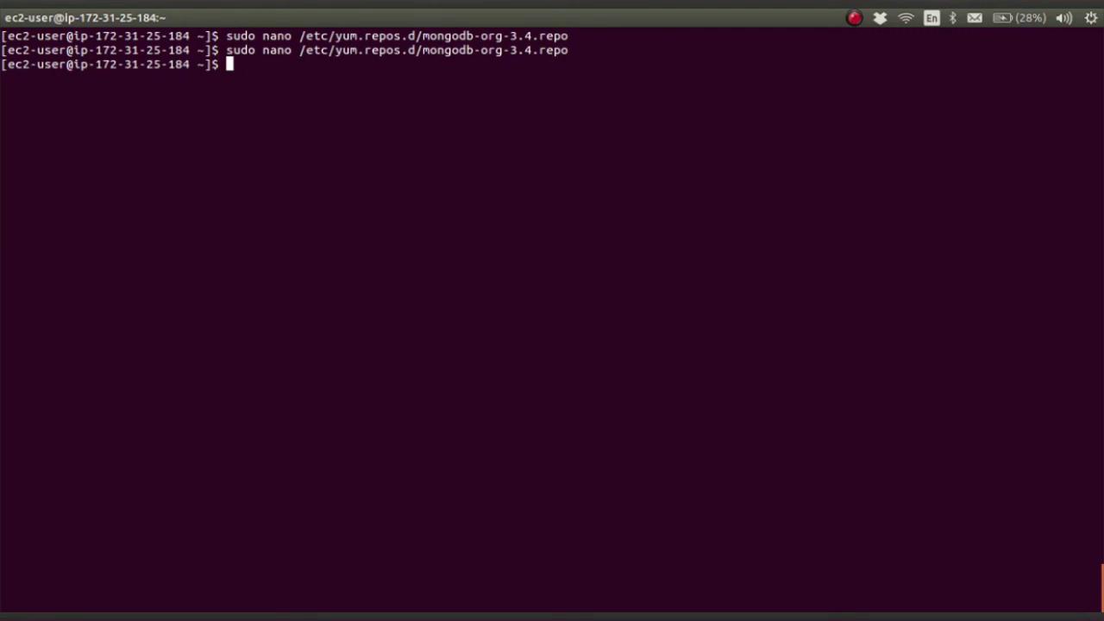
text(clear)
key(Return)
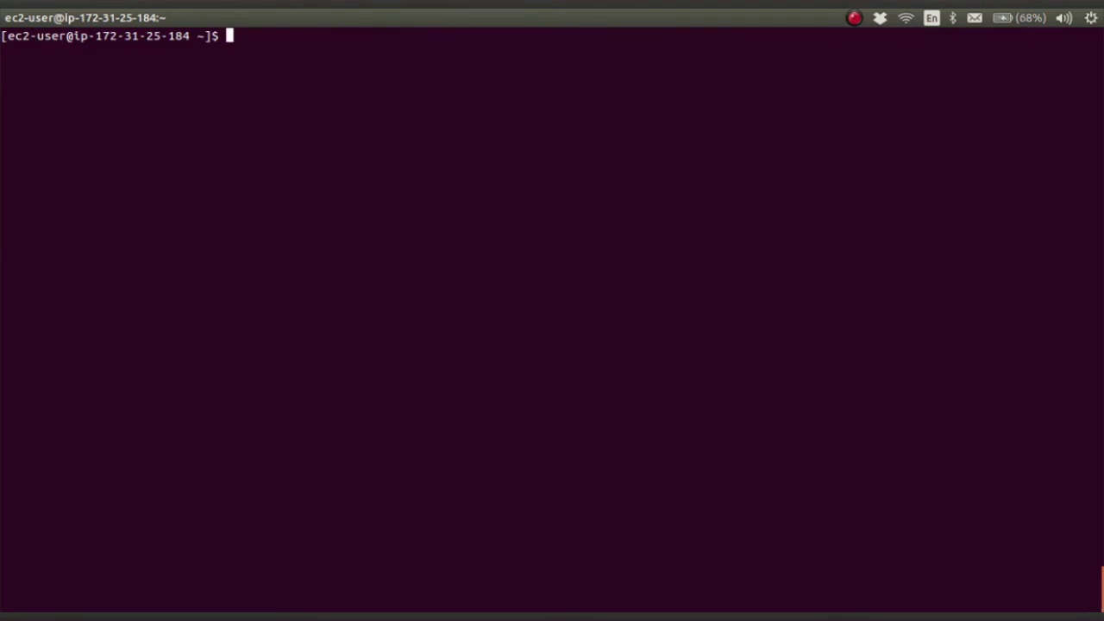
Step: Update all packages and install mongodb-org with sudo yum -y update && sudo yum install -y mongodb-org, and clear the screen
text(sudo yum -y)
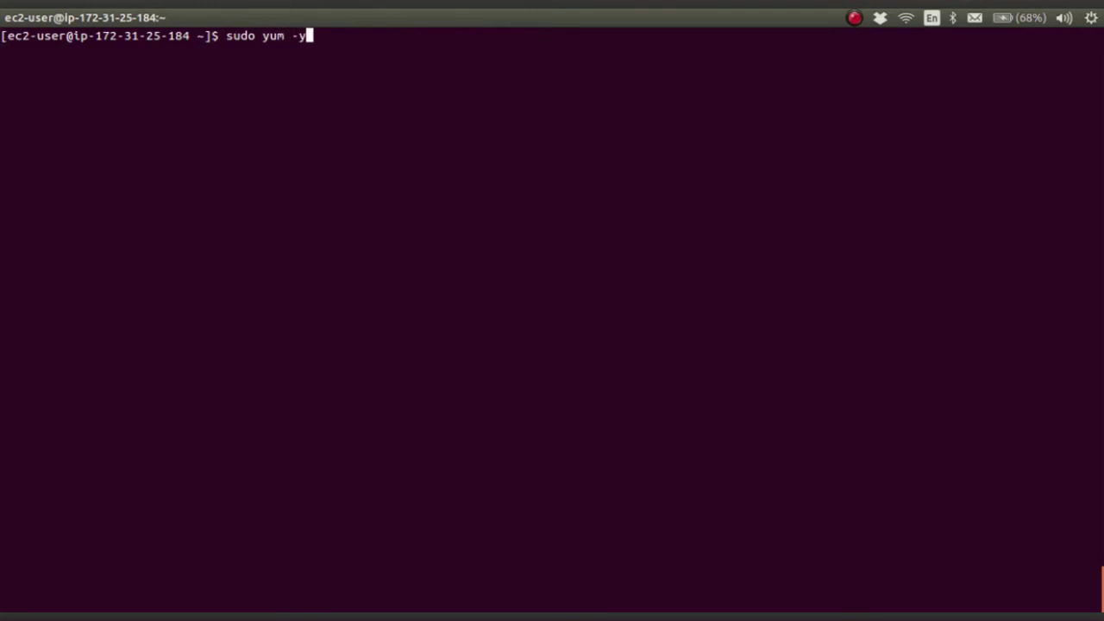
text(update )
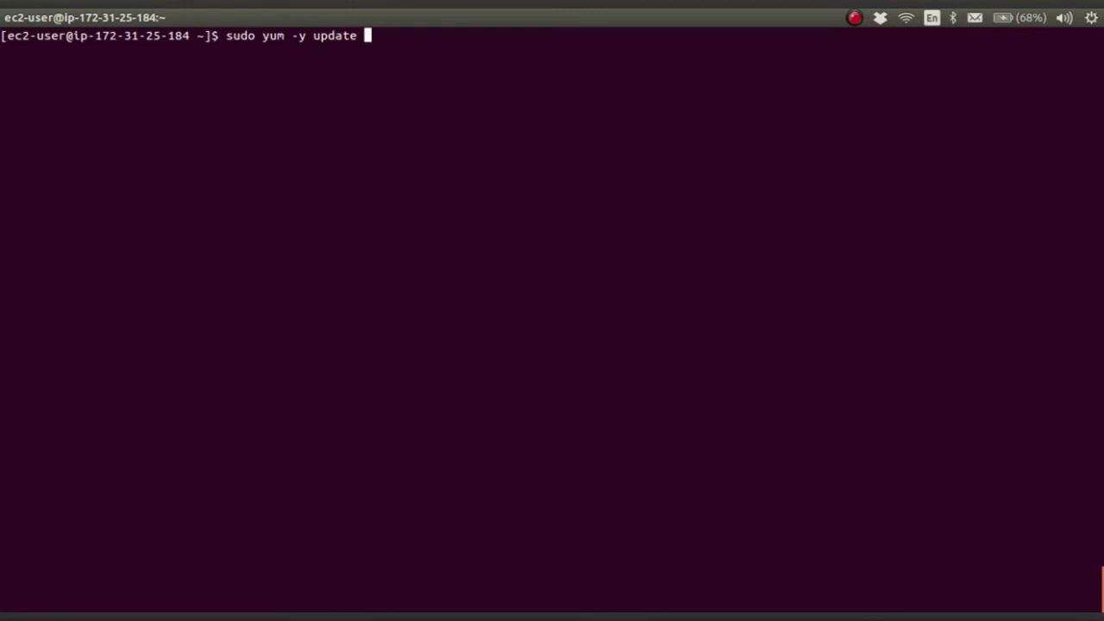
text(&& sudo yum )
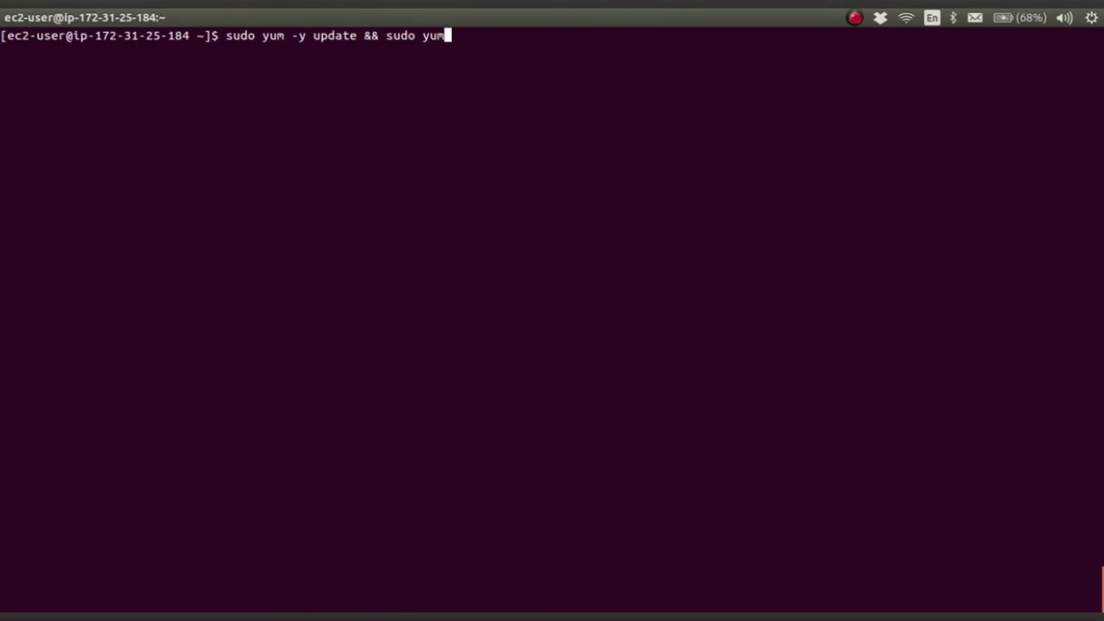
text(install -y )
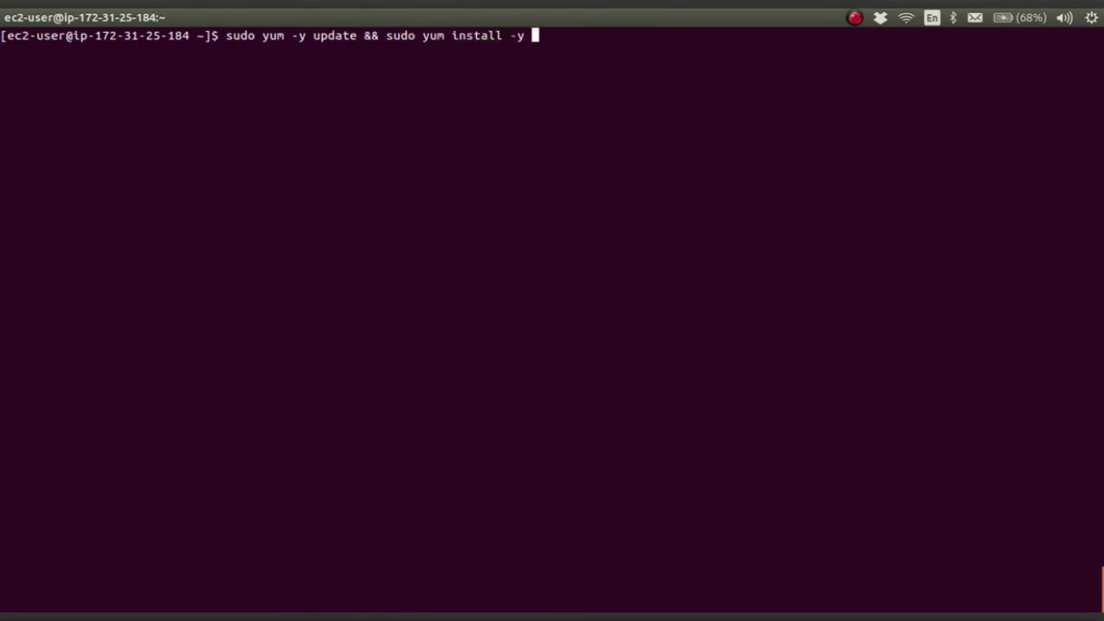
text(mongodb-org)
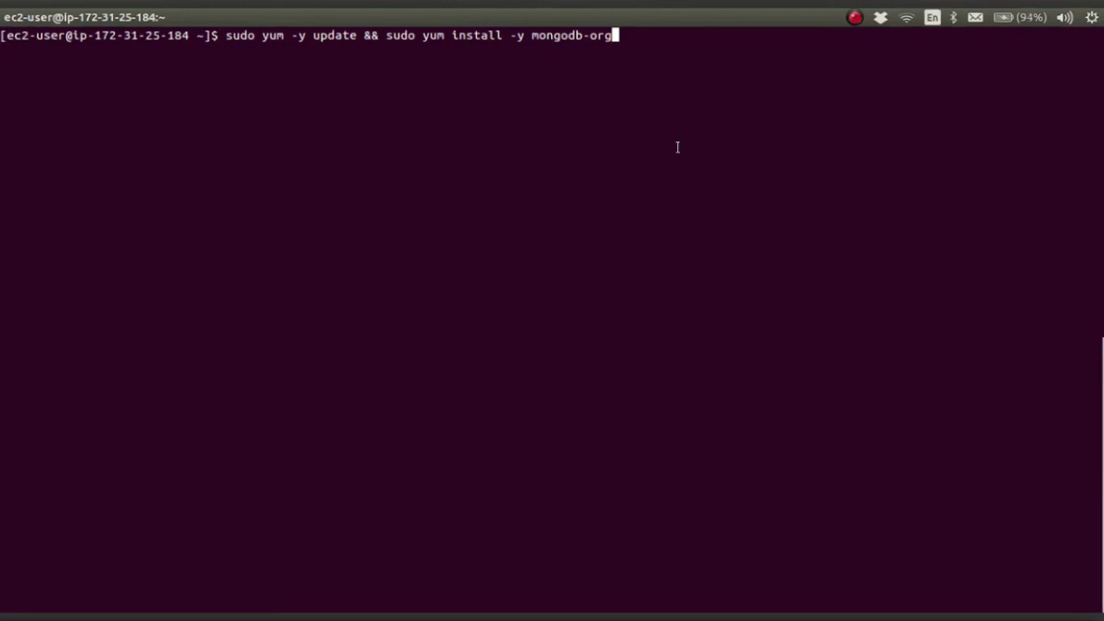
key(Return)
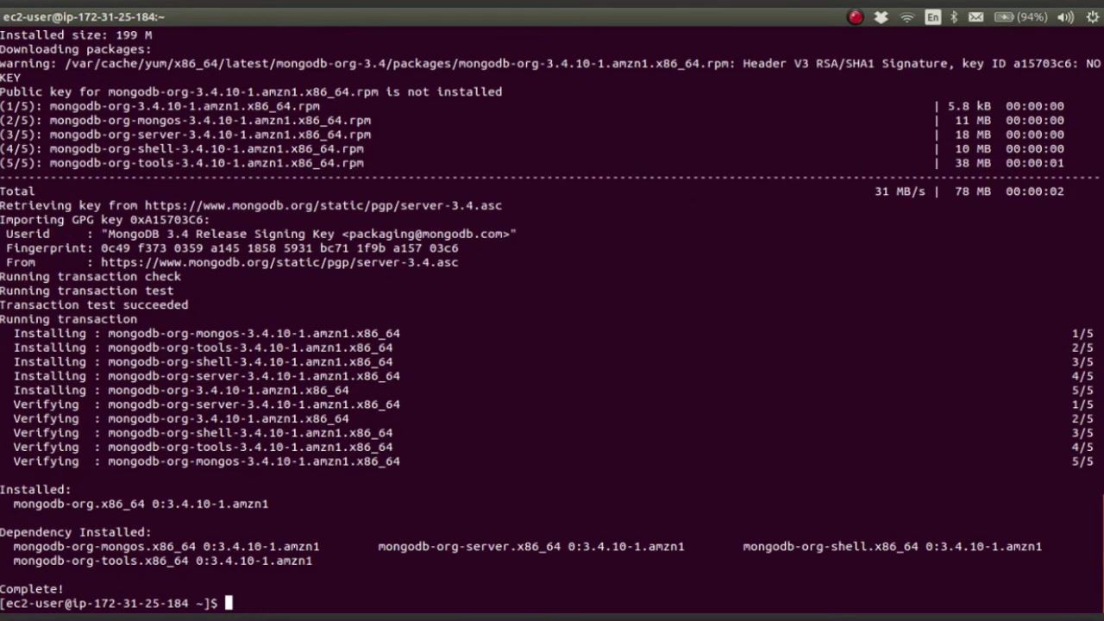
scroll(538, 424, up, 1)
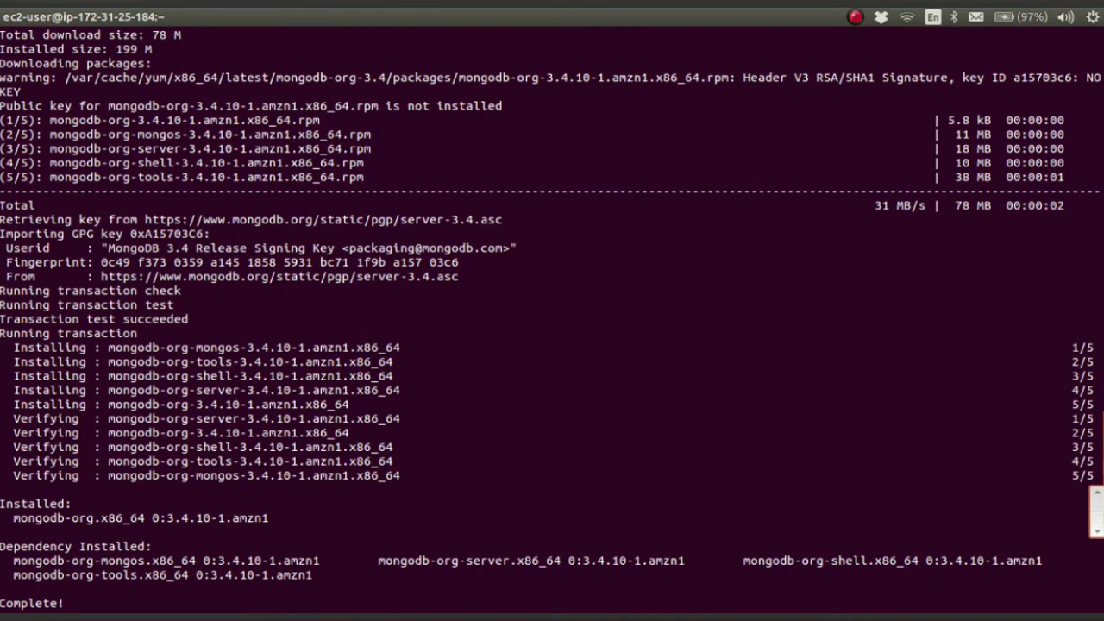
text(clear)
key(Return)
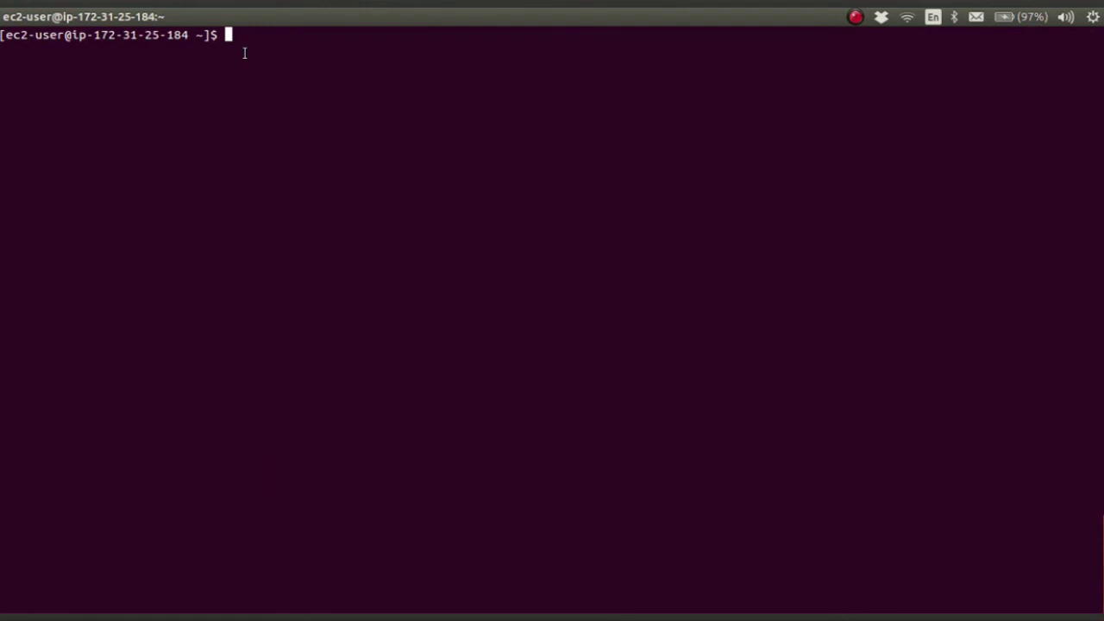
Step: Enable the MongoDB service at boot with sudo chkconfig mongod on
text(sudo chkconf)
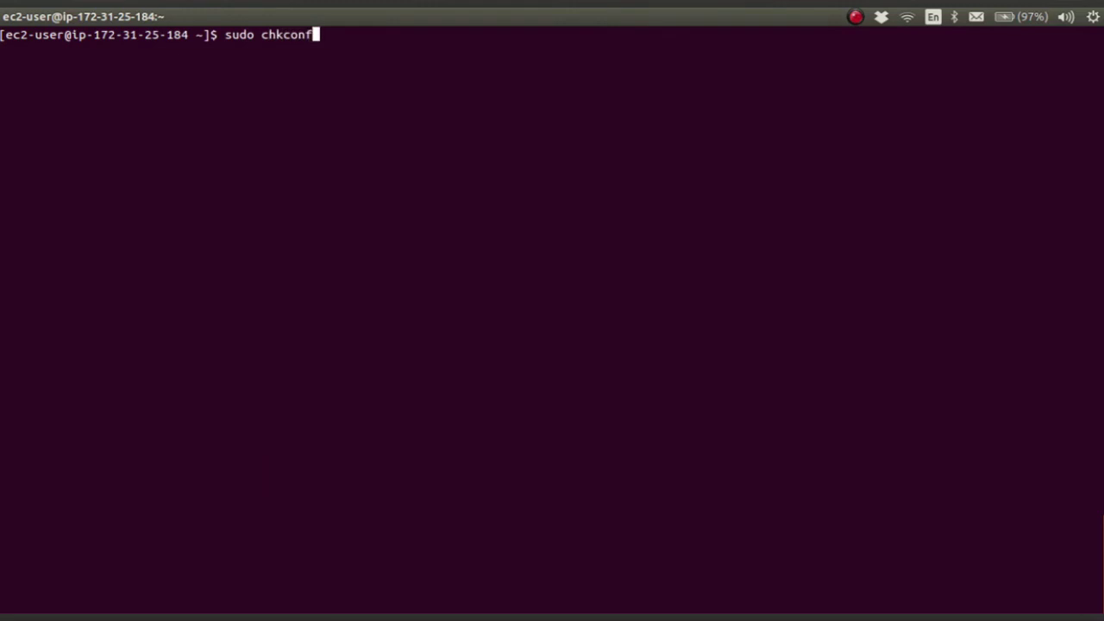
text(ig mongod on)
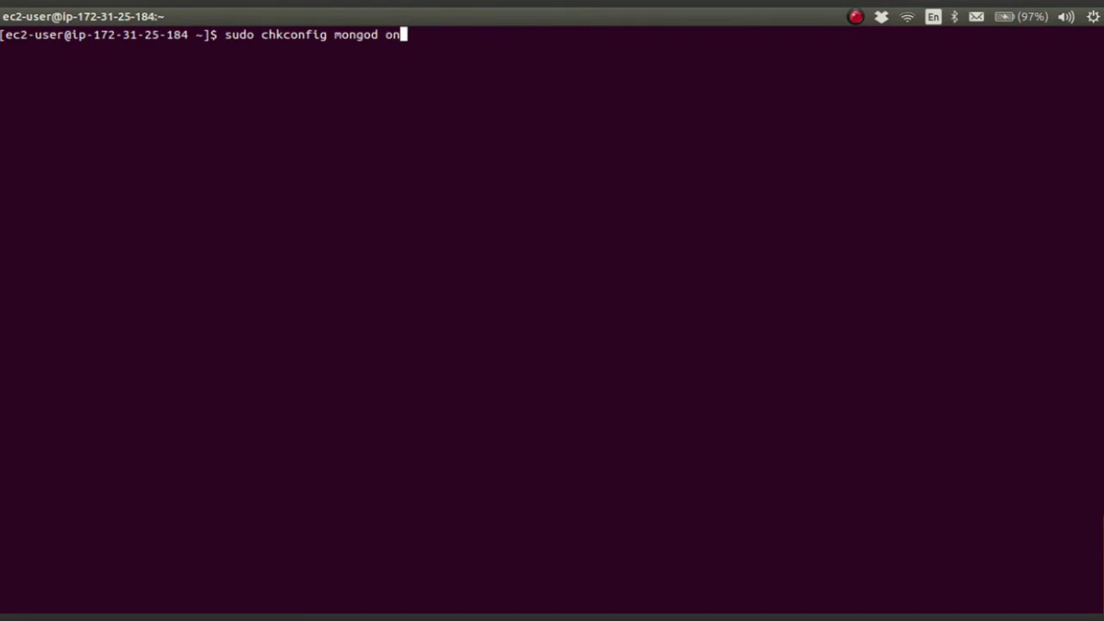
key(Return)
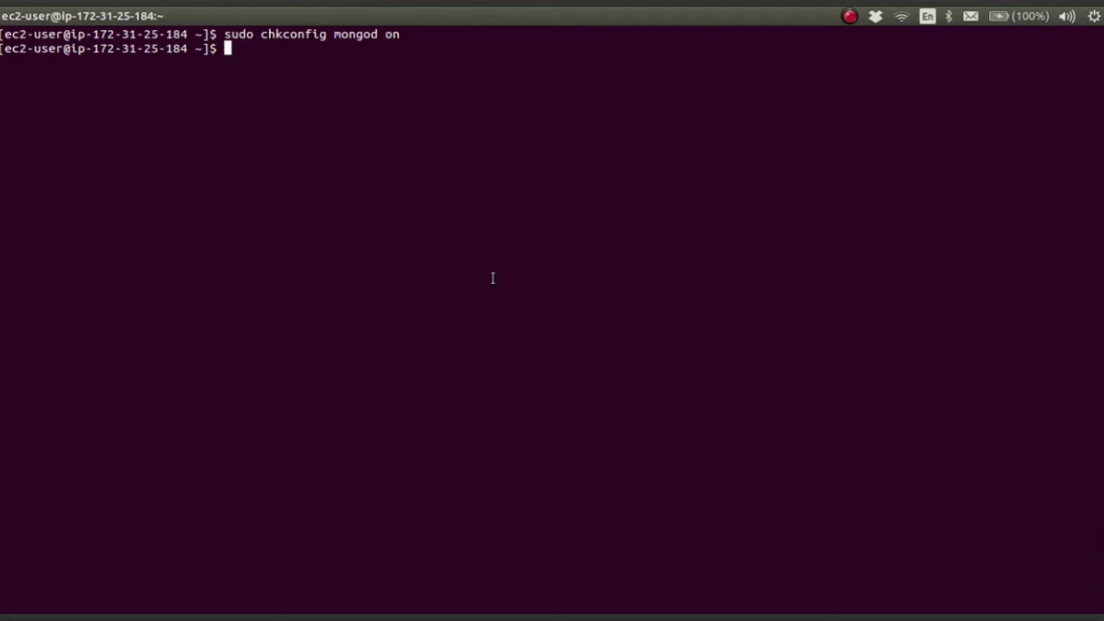
Step: Switch to the EC2 console in the browser and open the image creation dialog for the config-server-1 instance
key(alt+Tab)
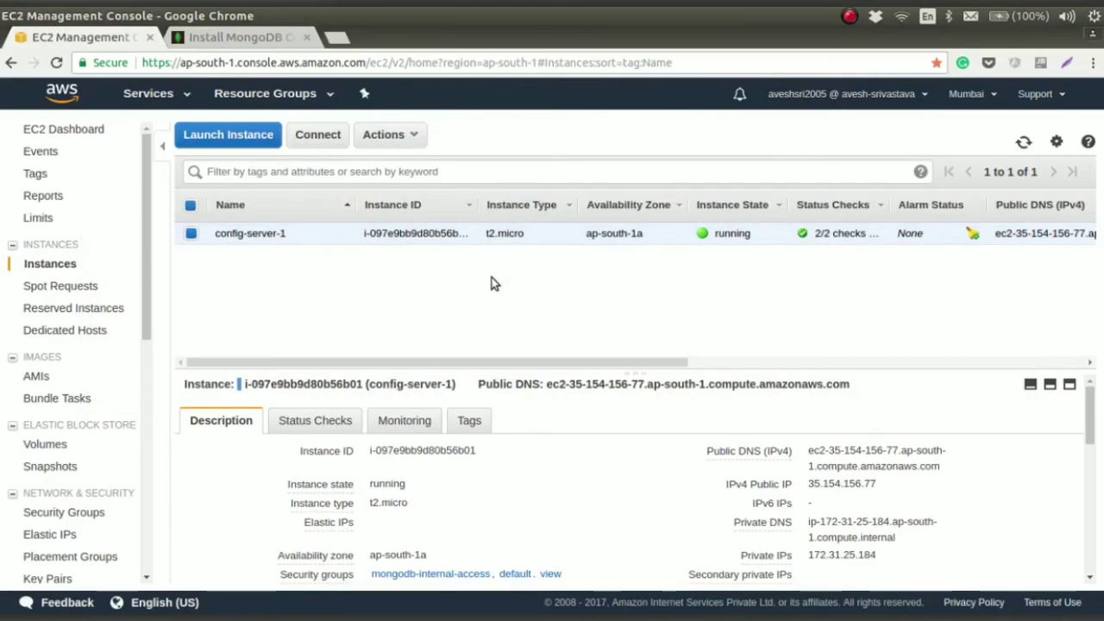
click(253, 291)
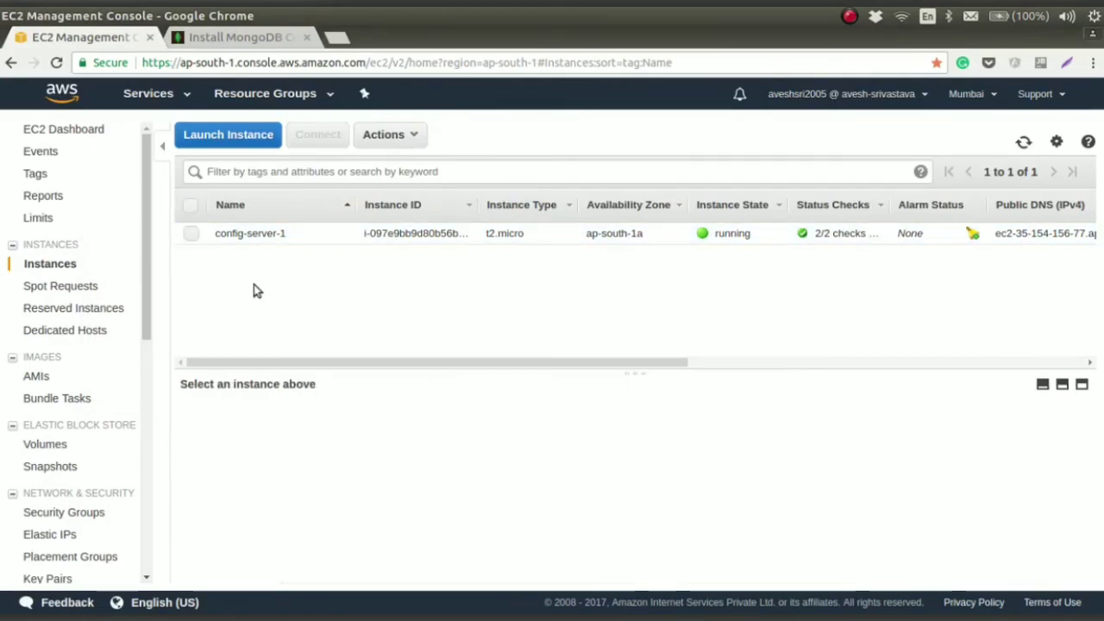
click(192, 234)
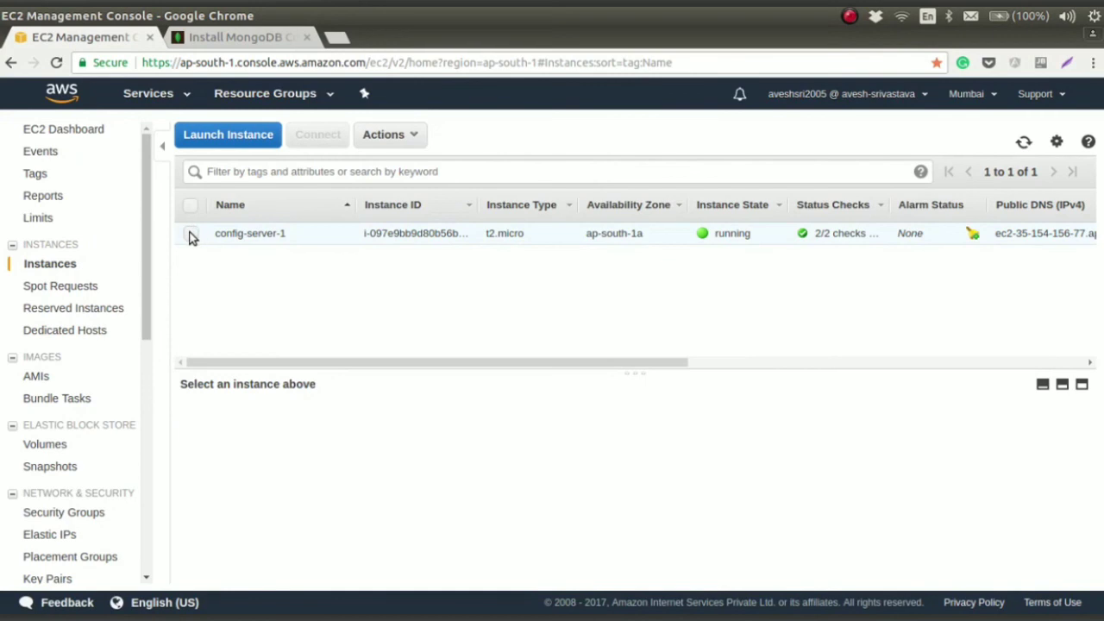
click(412, 136)
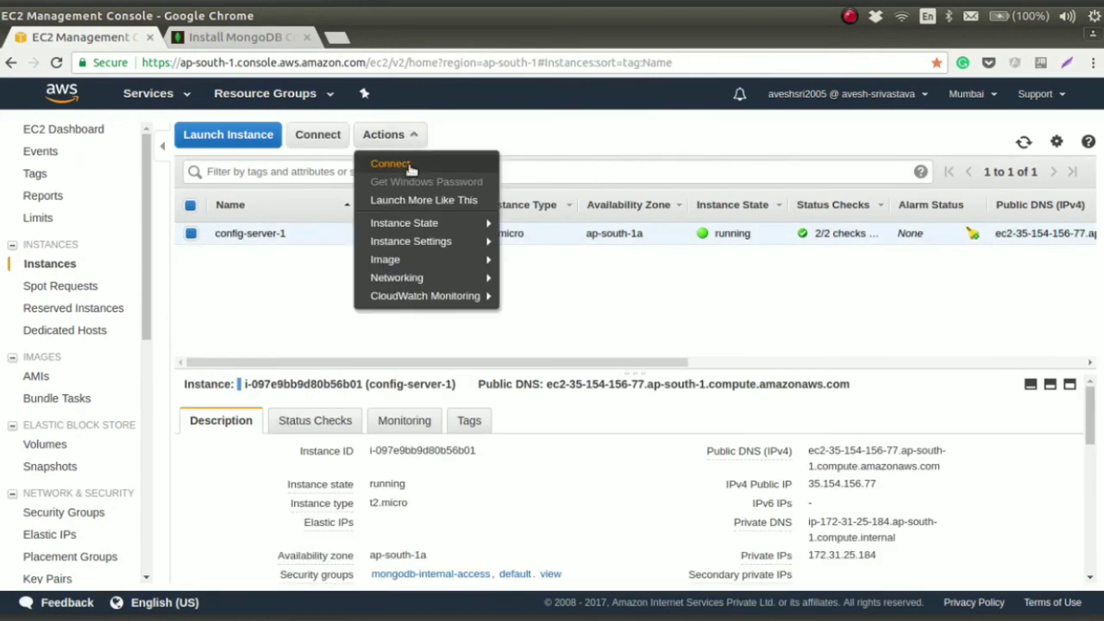
mouse_move(412, 261)
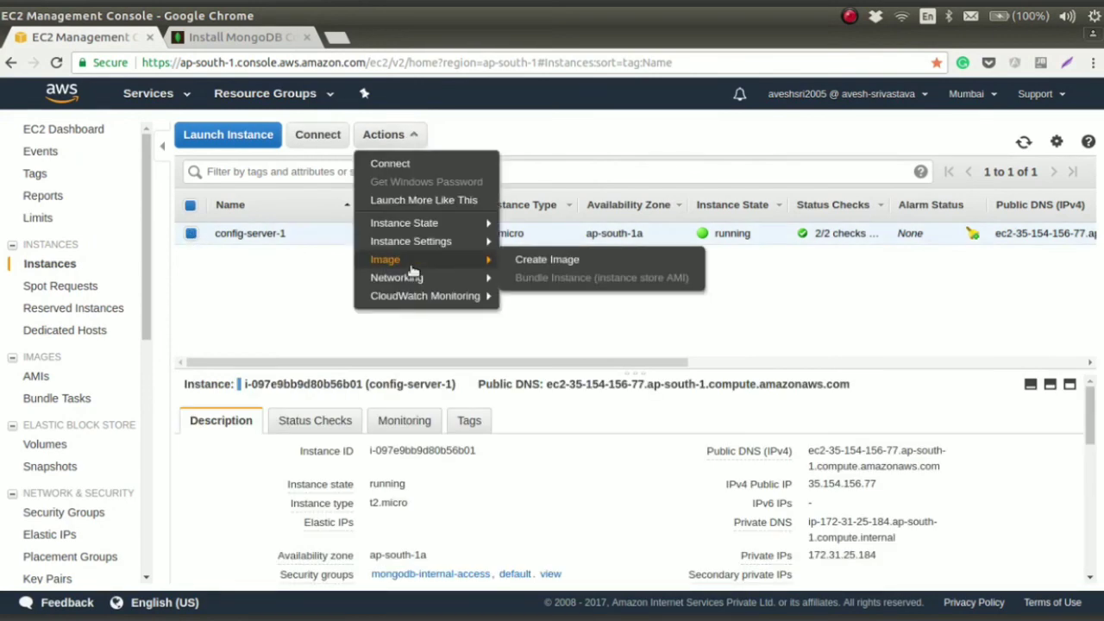
click(557, 260)
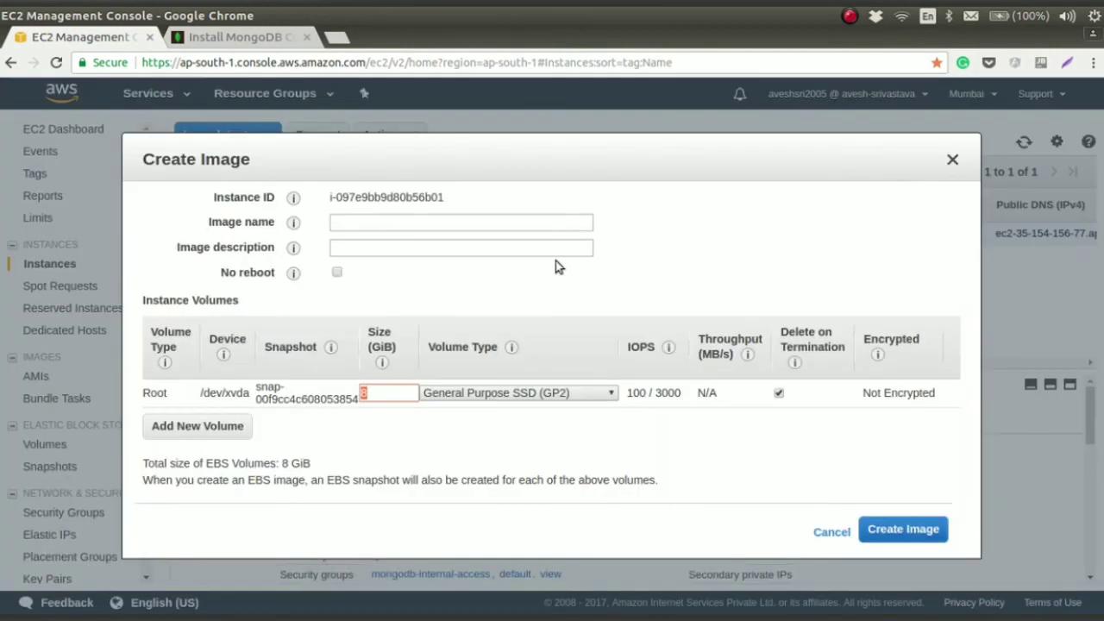
Step: Create an image with mongodb-ami as both its name and description, and close the confirmation
click(369, 221)
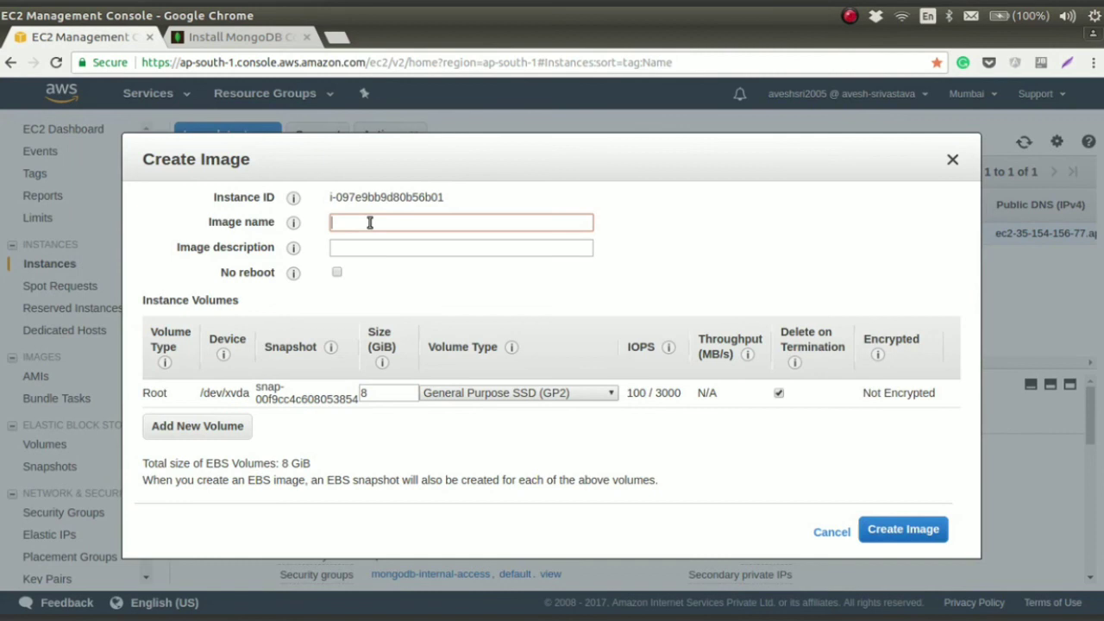
text(mongodb-ami)
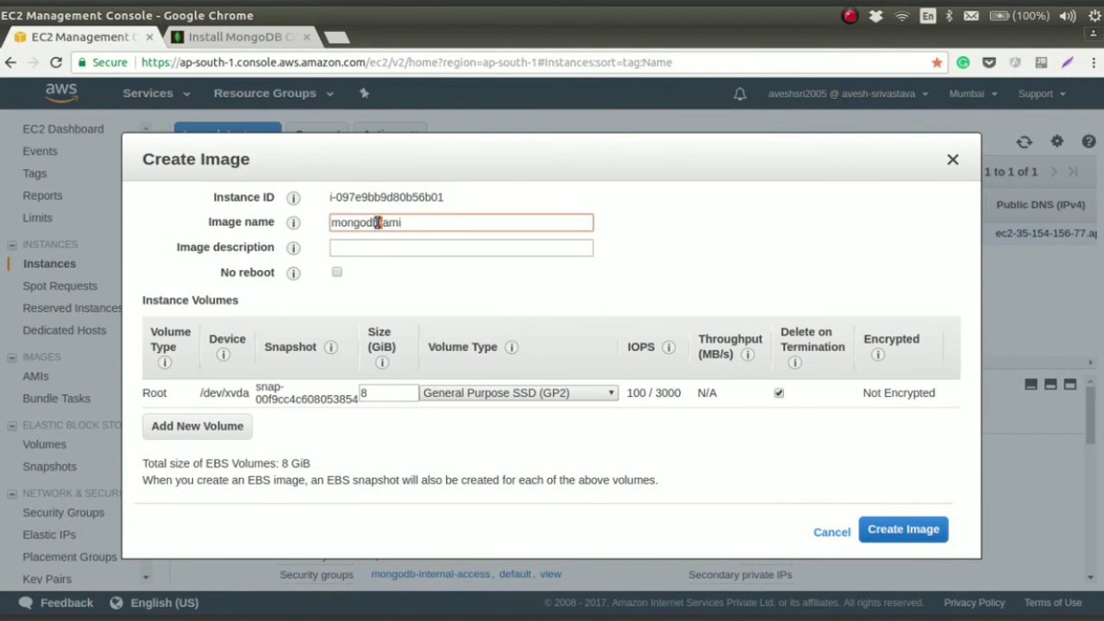
key(ctrl+a)
key(ctrl+c)
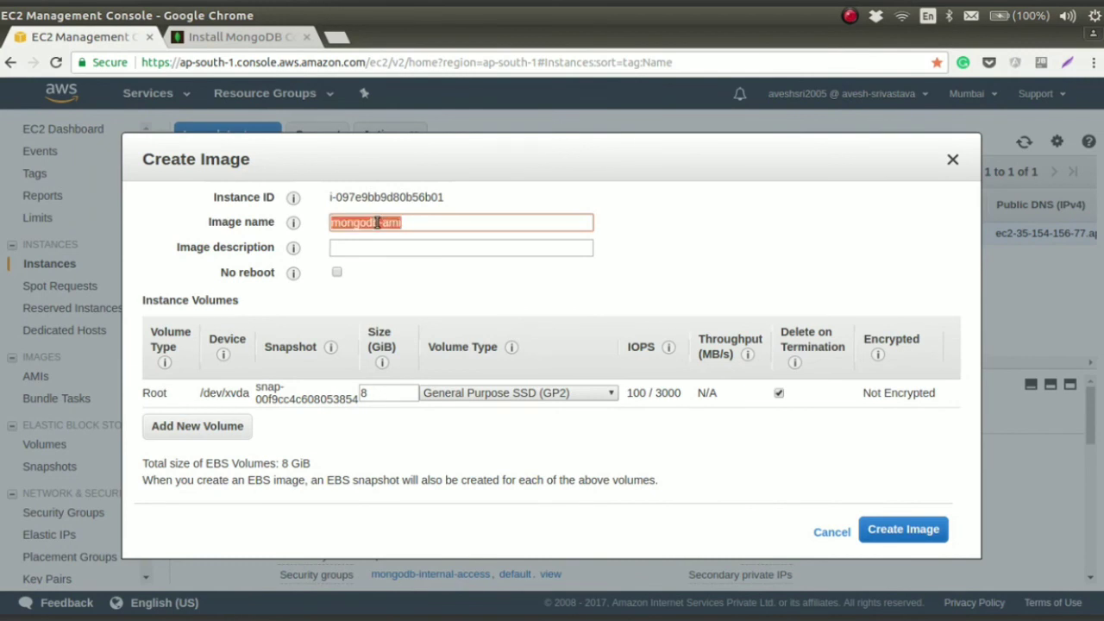
click(374, 247)
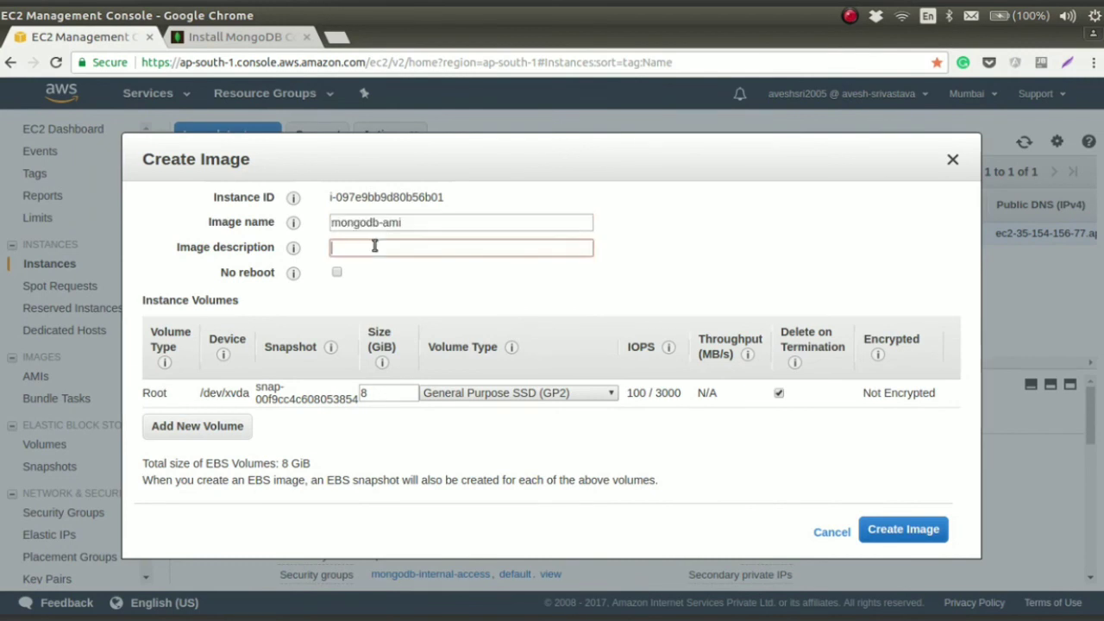
key(ctrl+v)
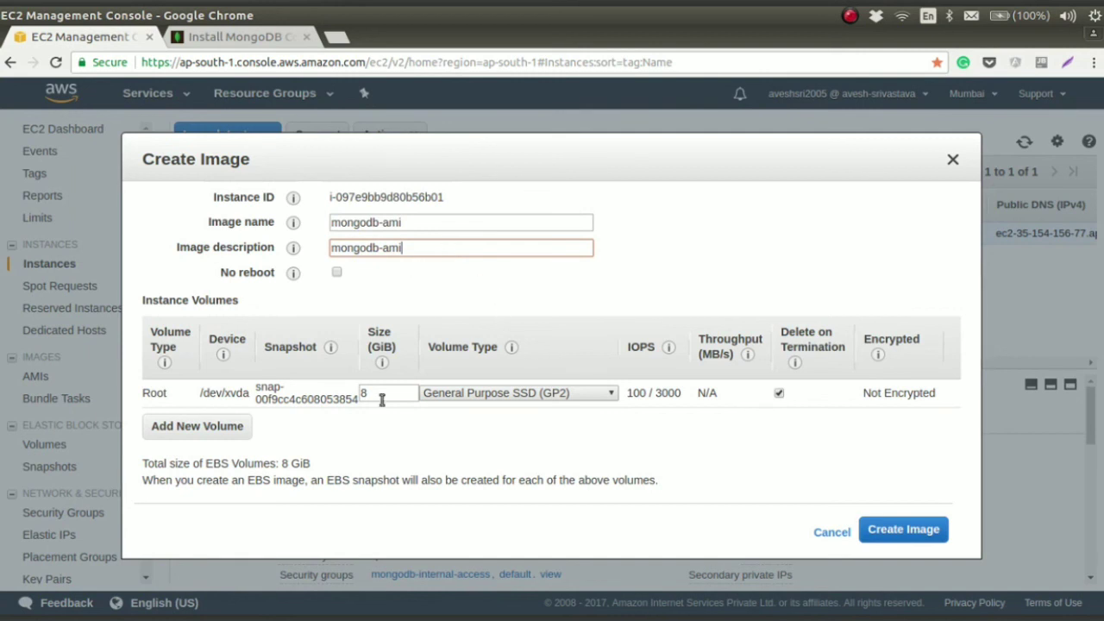
click(914, 530)
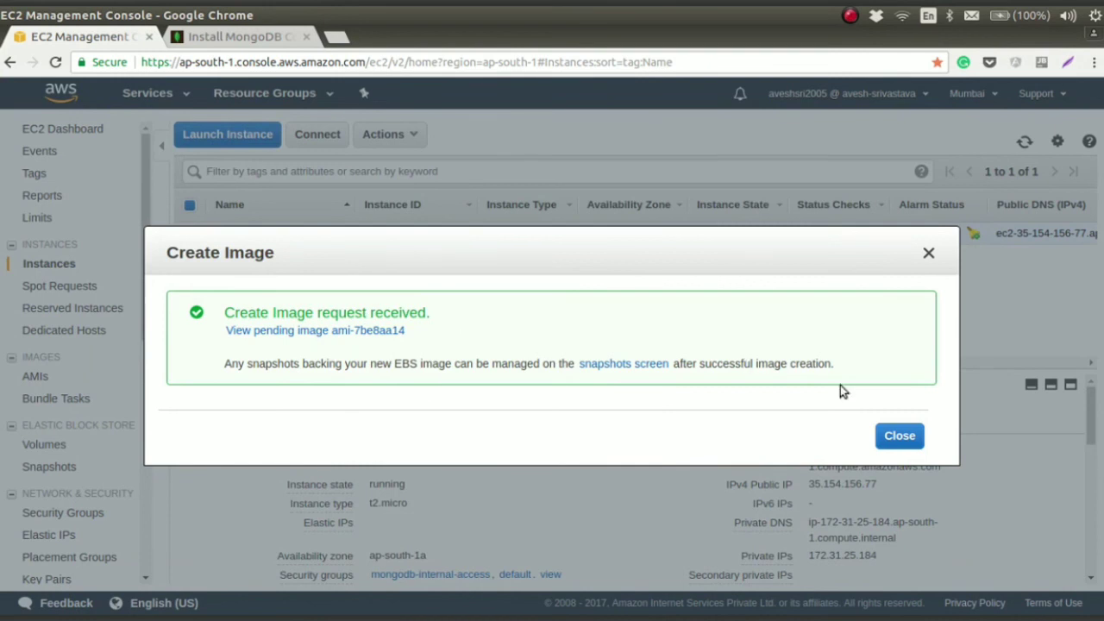
click(900, 436)
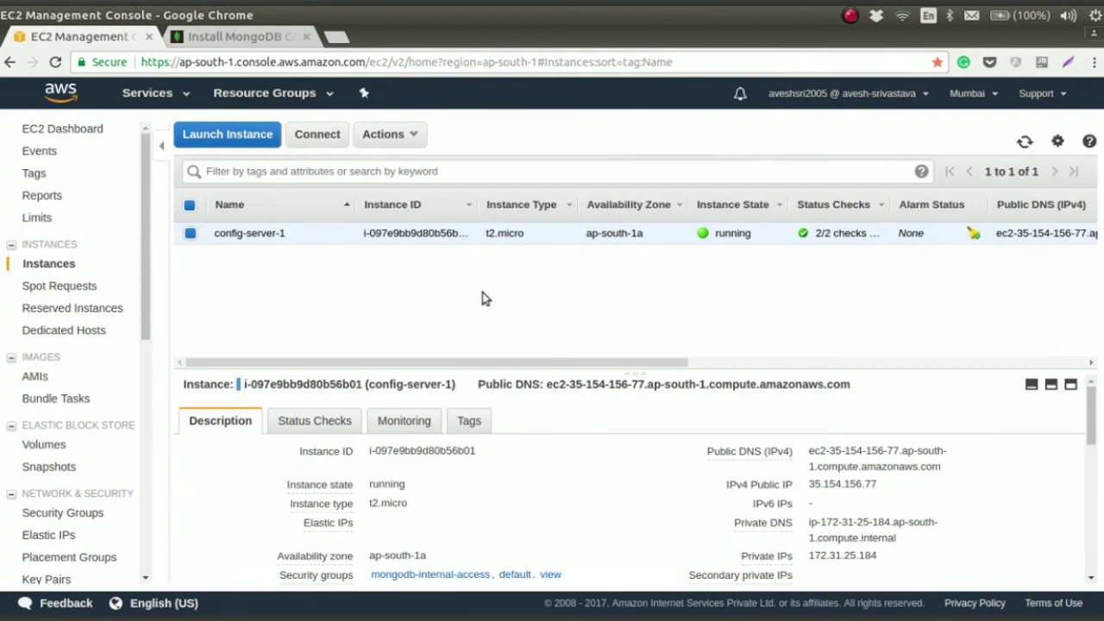
Step: Open the list of AMIs and set the new image's Name to mongodb-ami
click(38, 378)
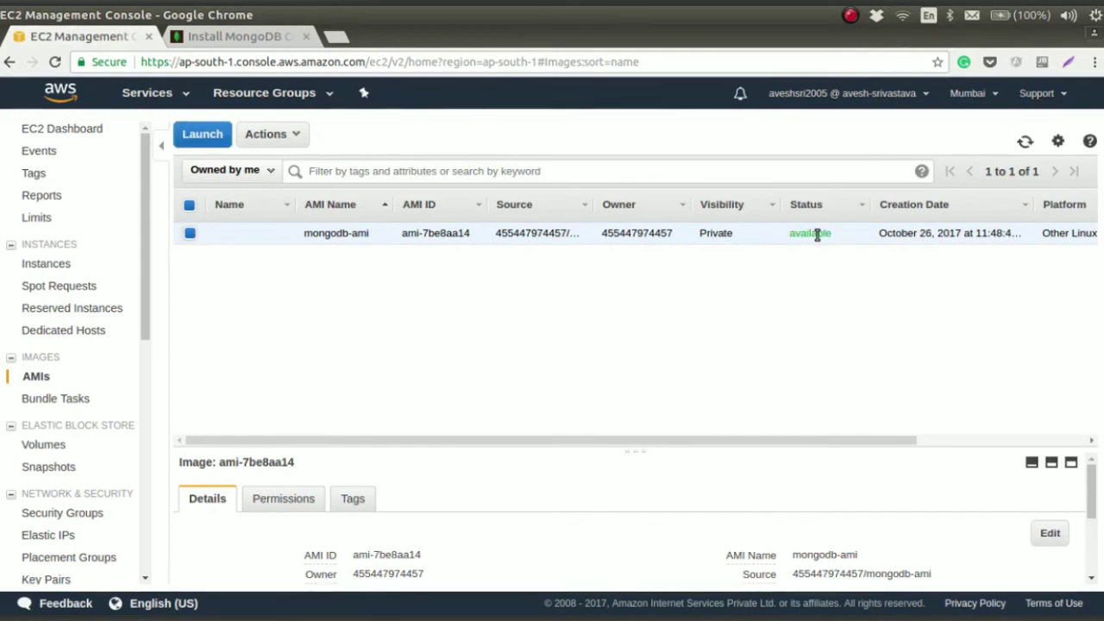
click(279, 235)
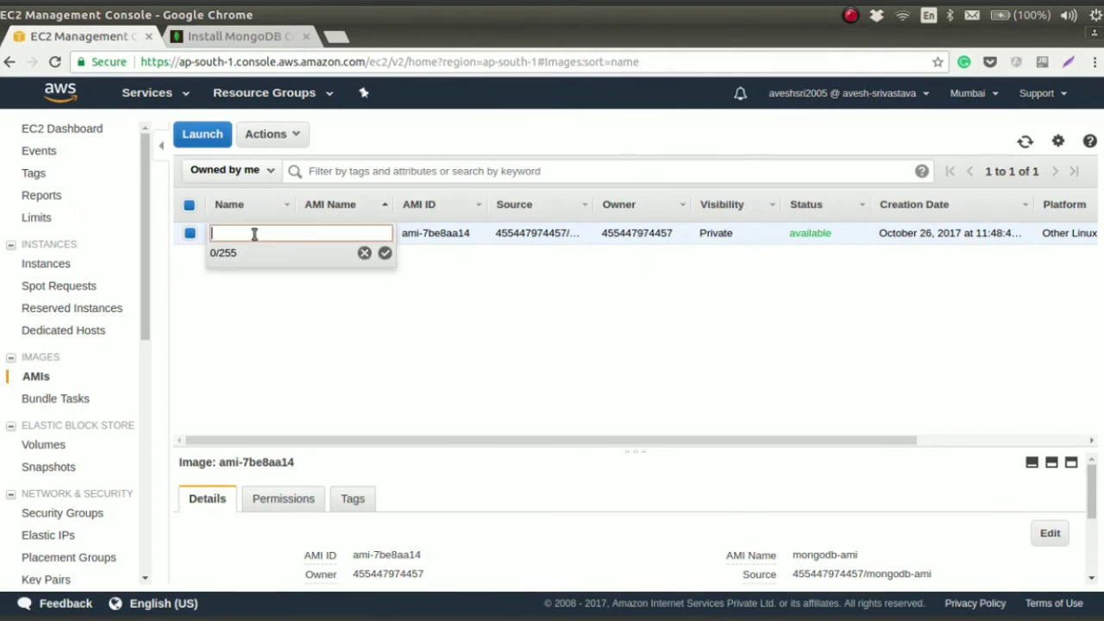
key(ctrl+v)
click(384, 252)
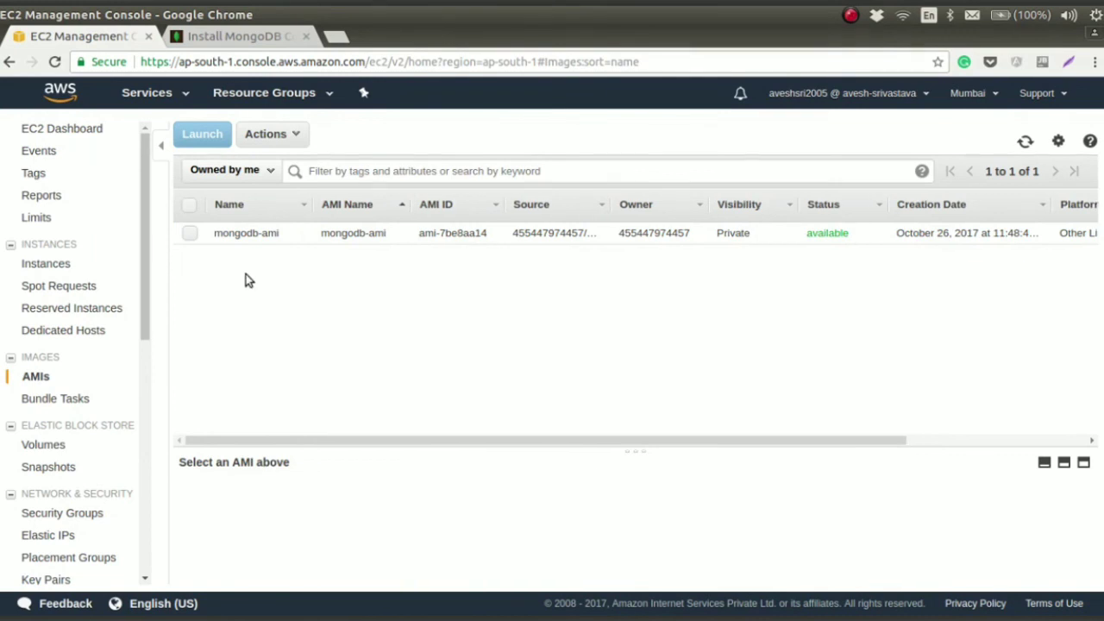
Step: Start launching an instance from mongodb-ami, keeping the t2.micro type and default instance details and storage, and proceed to the tags stage
click(189, 234)
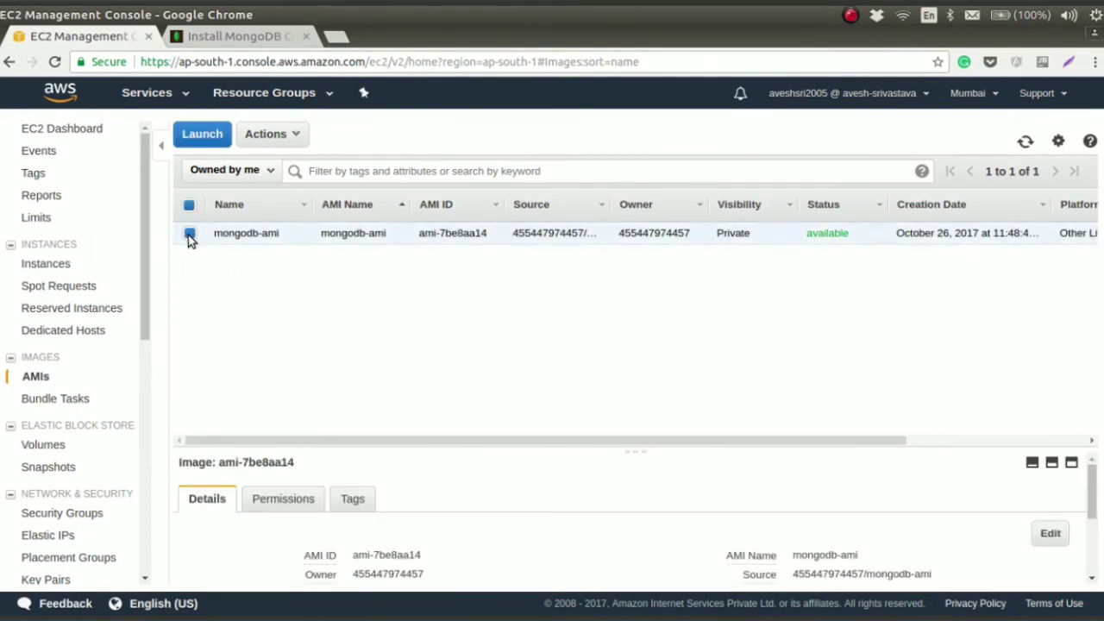
click(295, 135)
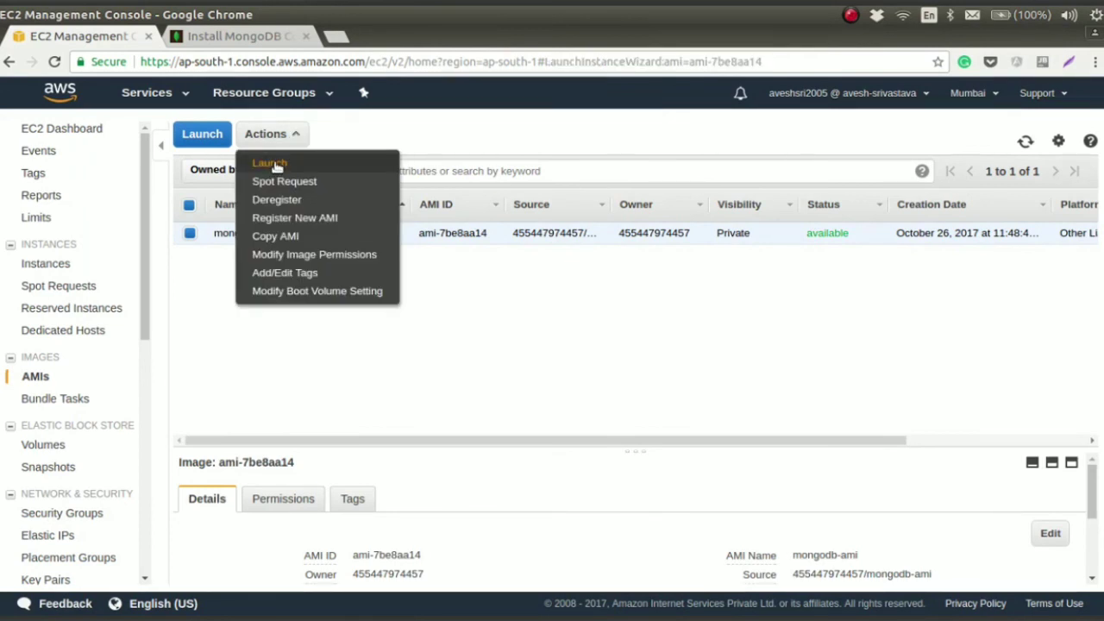
click(269, 163)
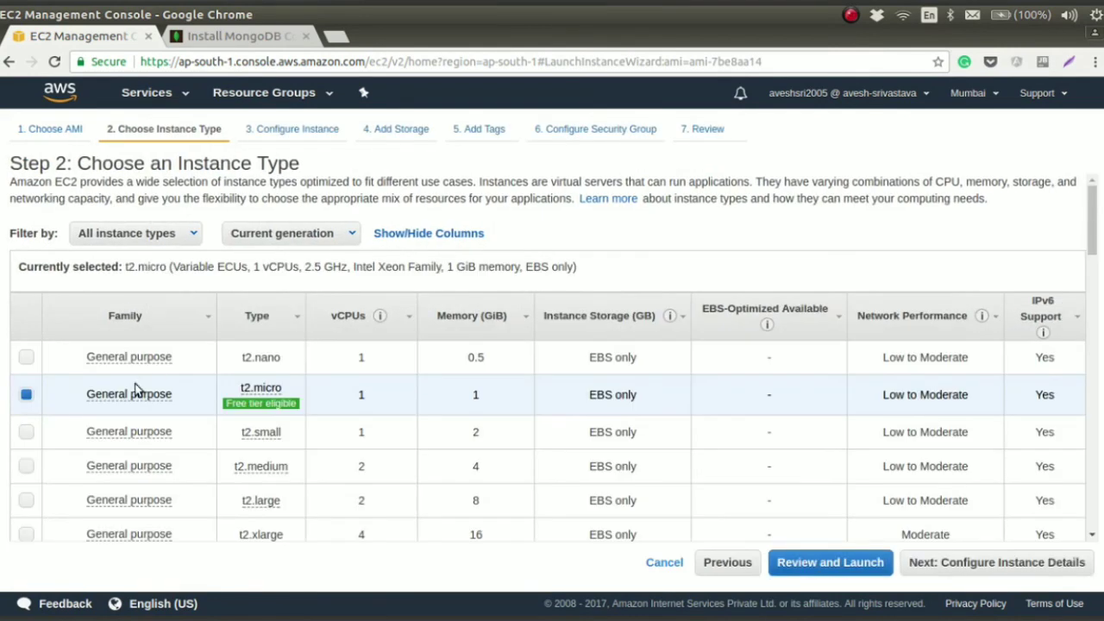
click(998, 565)
click(997, 564)
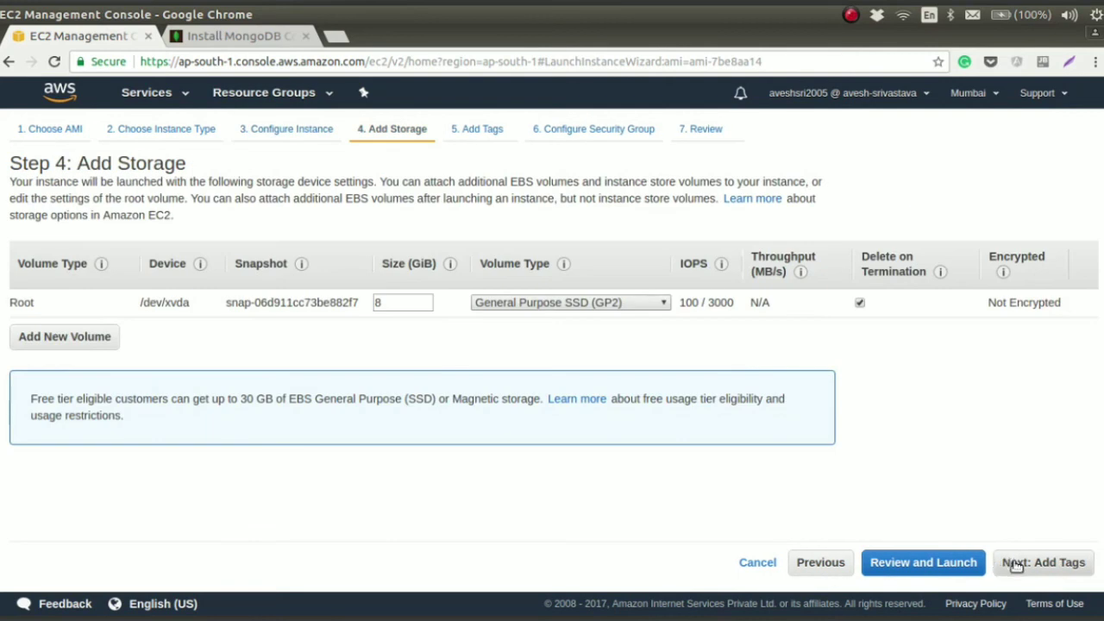
click(1017, 565)
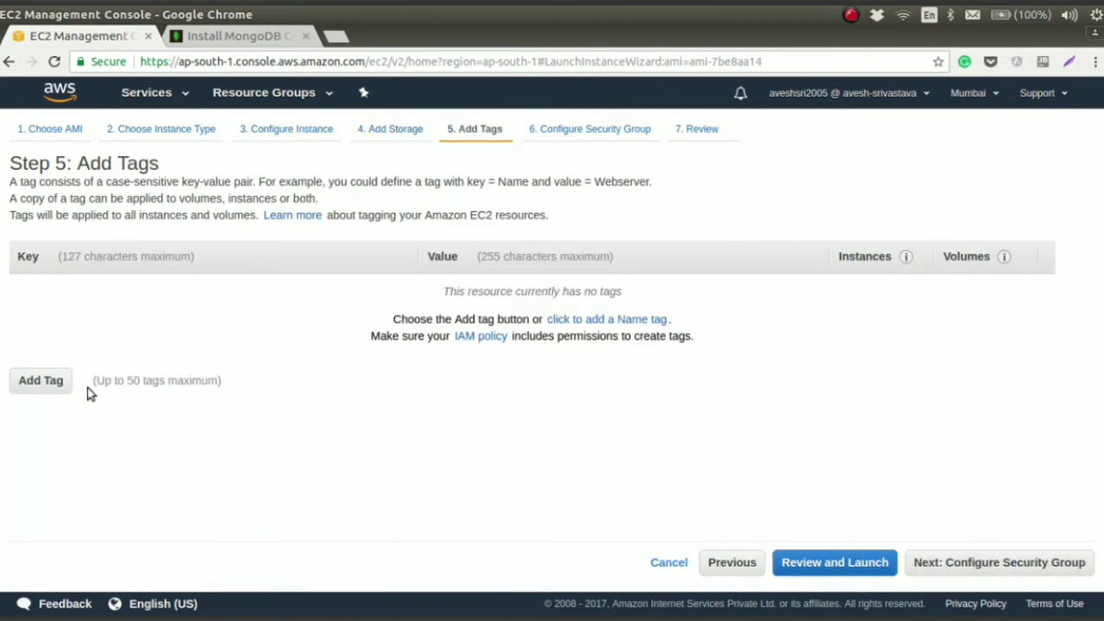
Step: Add an instance tag with the key name and the value config-server-2
click(40, 380)
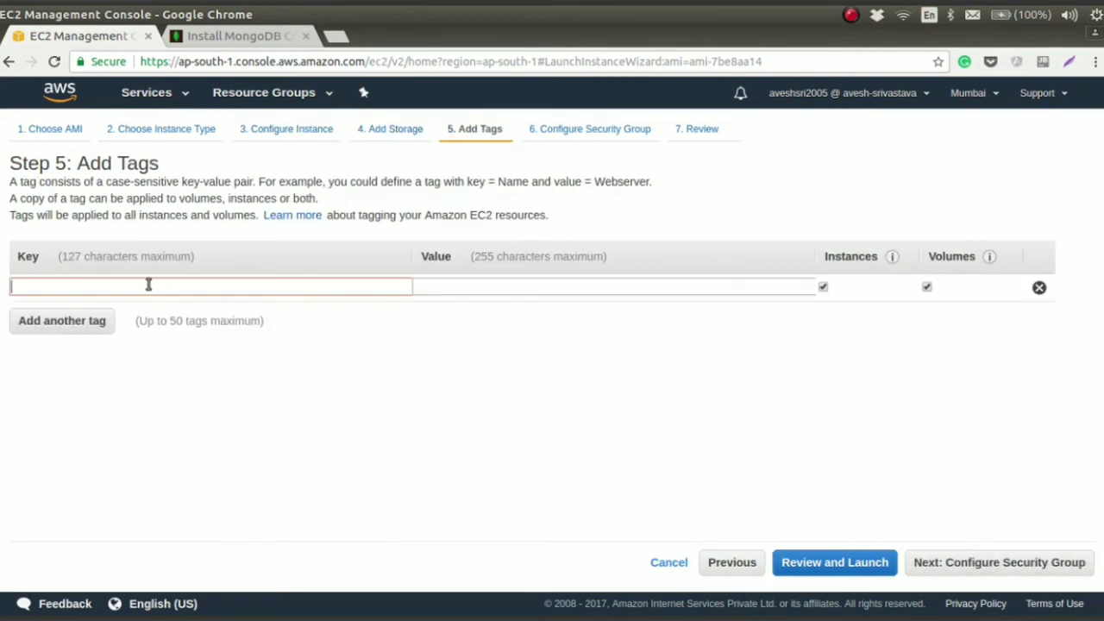
text(name)
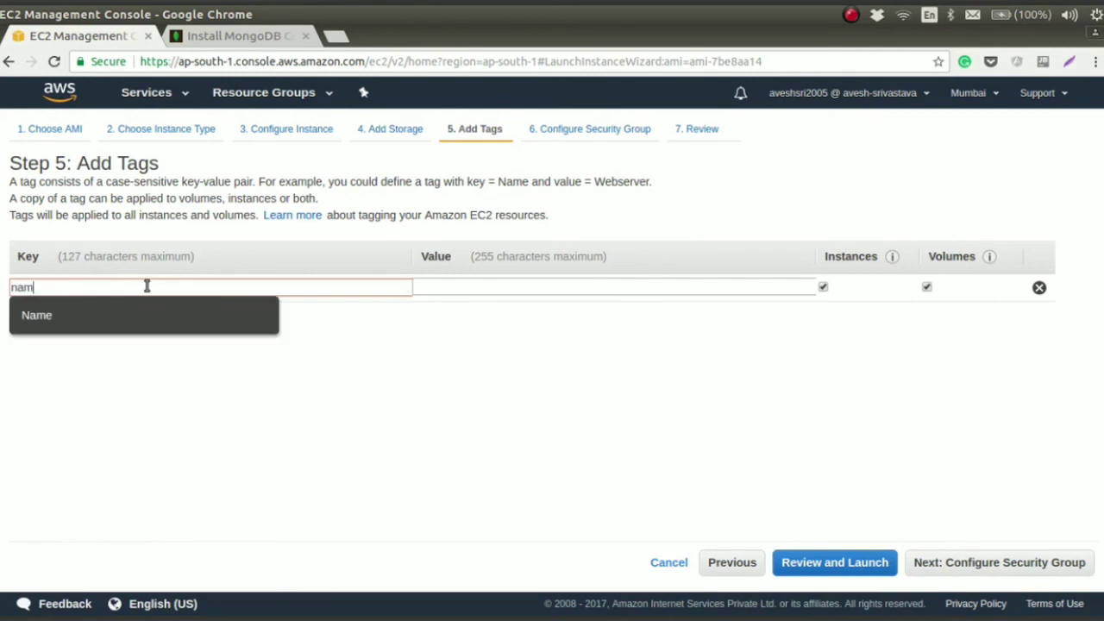
click(475, 288)
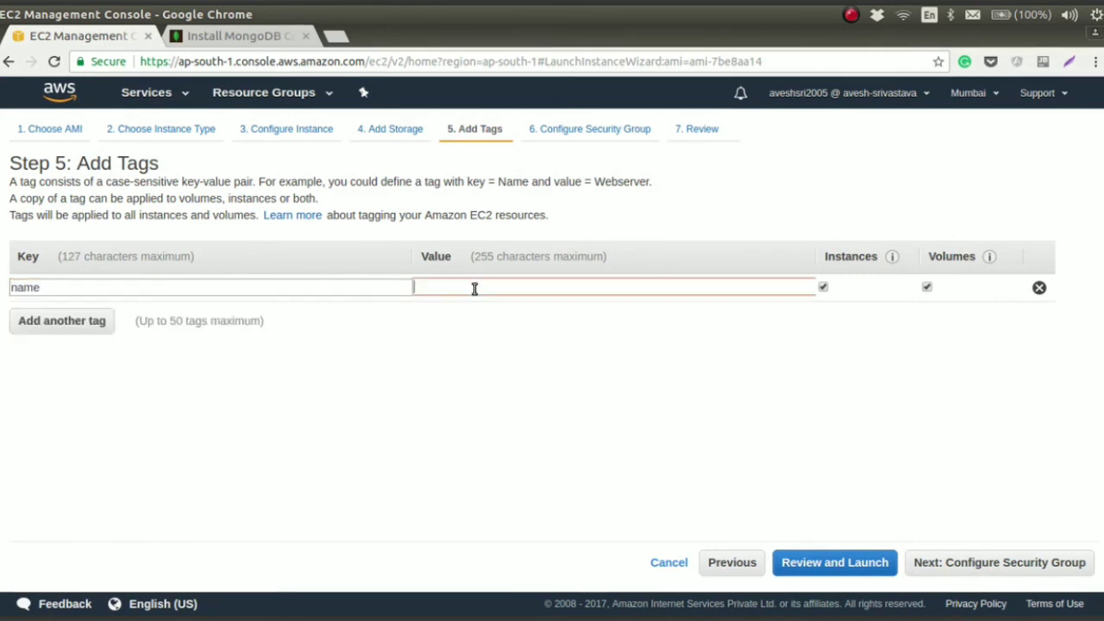
text(co)
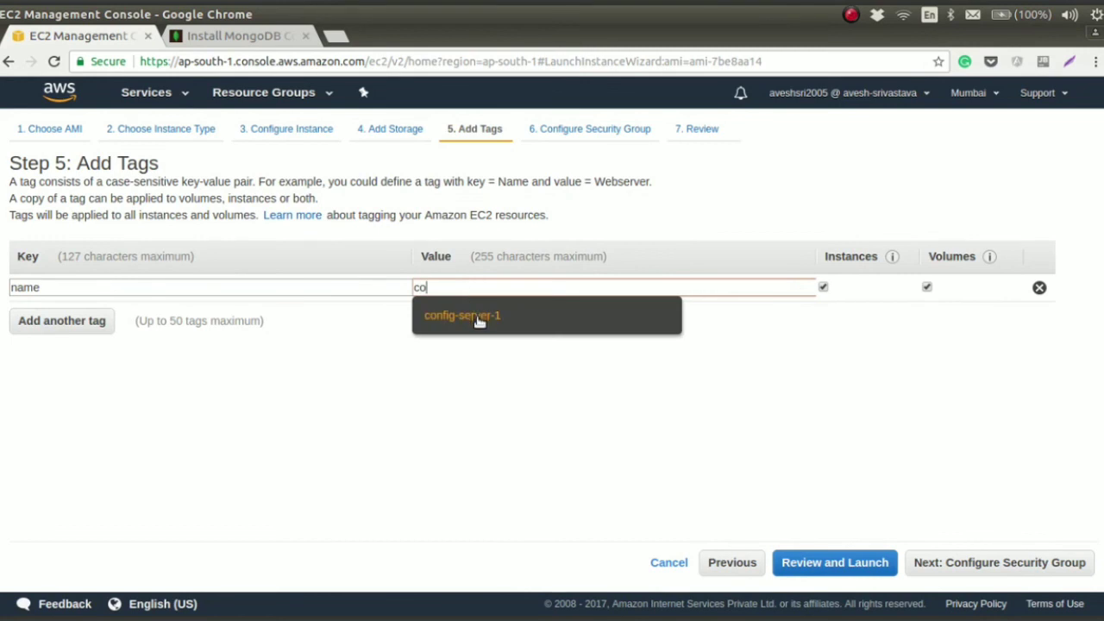
click(480, 317)
key(BackSpace)
text(2)
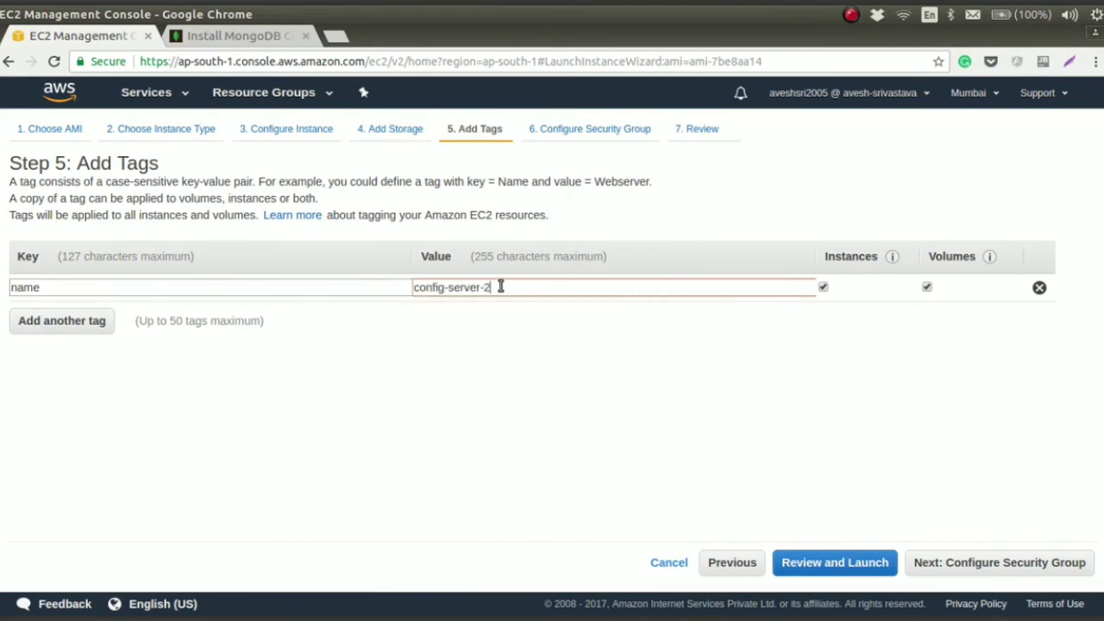
click(715, 373)
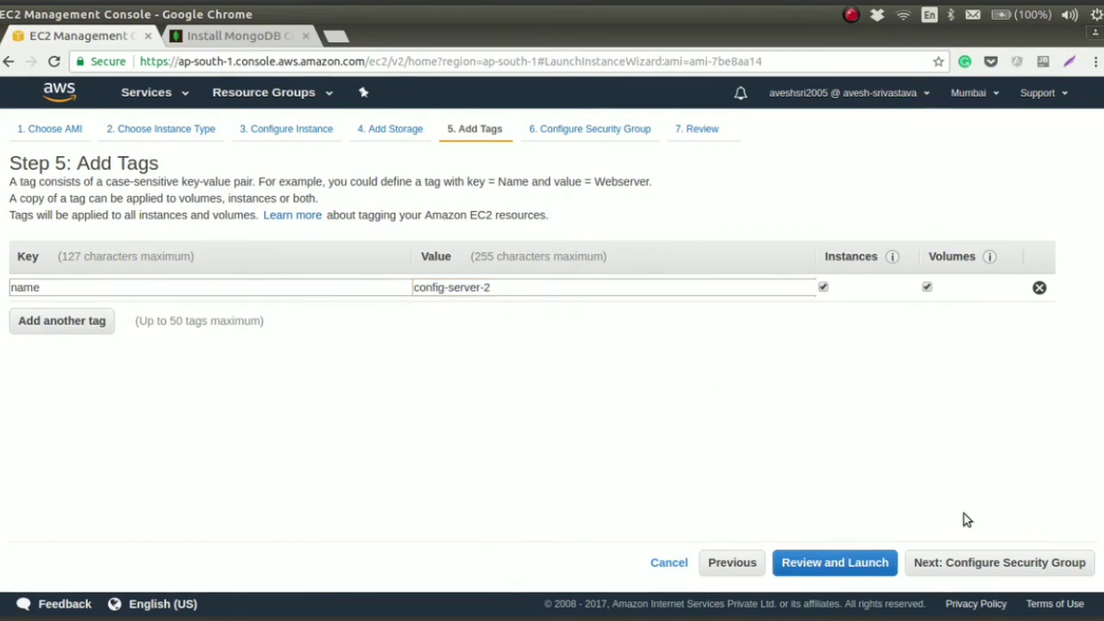
Step: Assign the existing default and mongodb-internal-access security groups to the instance and proceed to the launch review
click(978, 563)
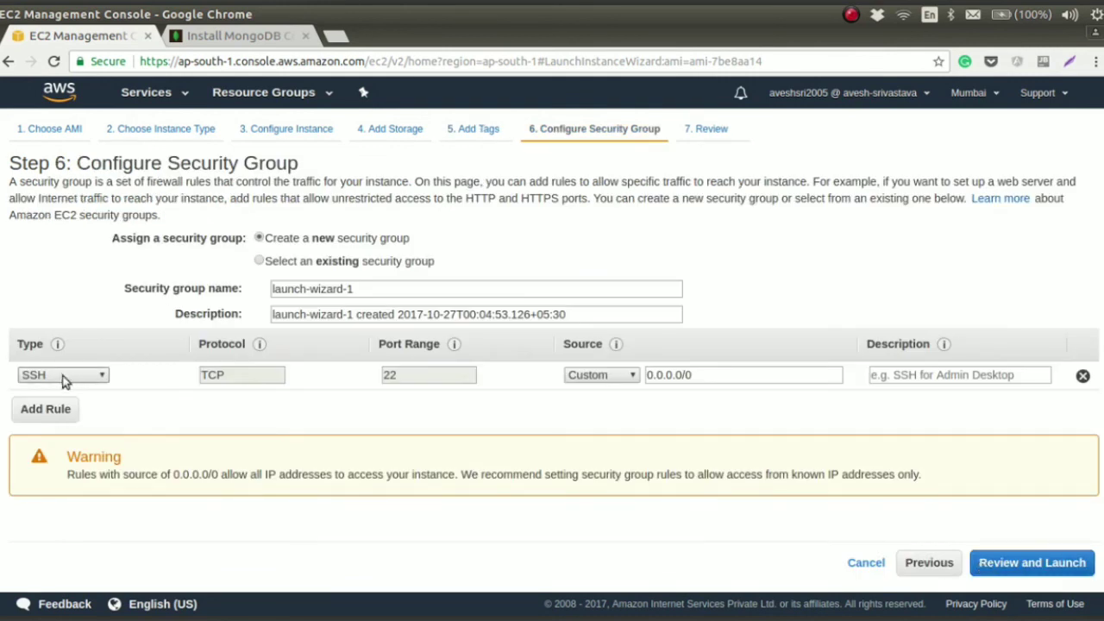
click(259, 261)
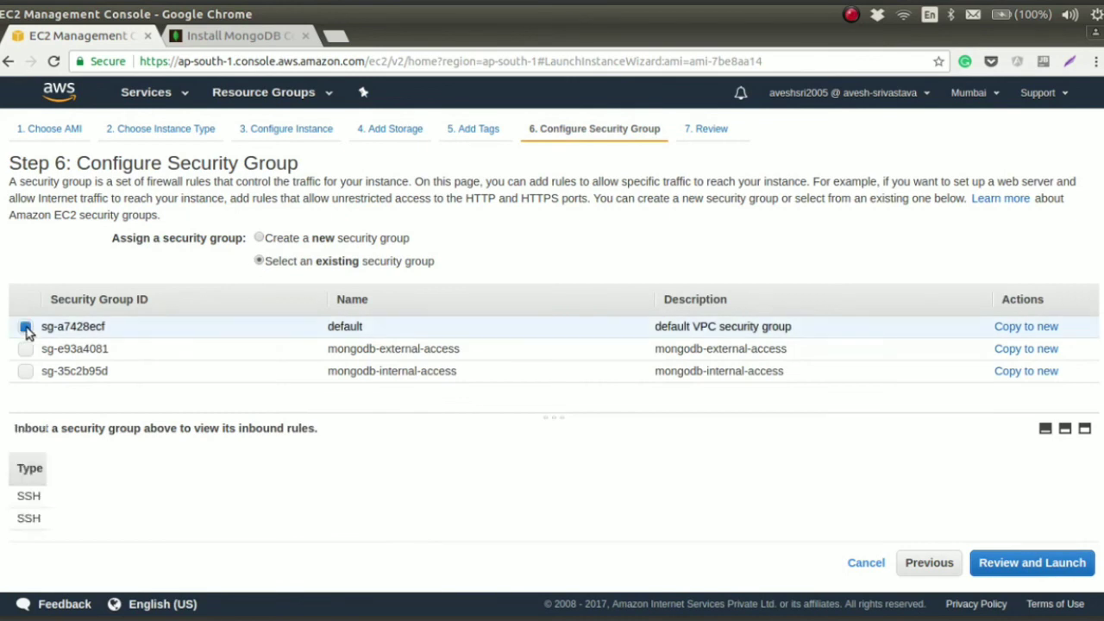
click(25, 327)
click(25, 372)
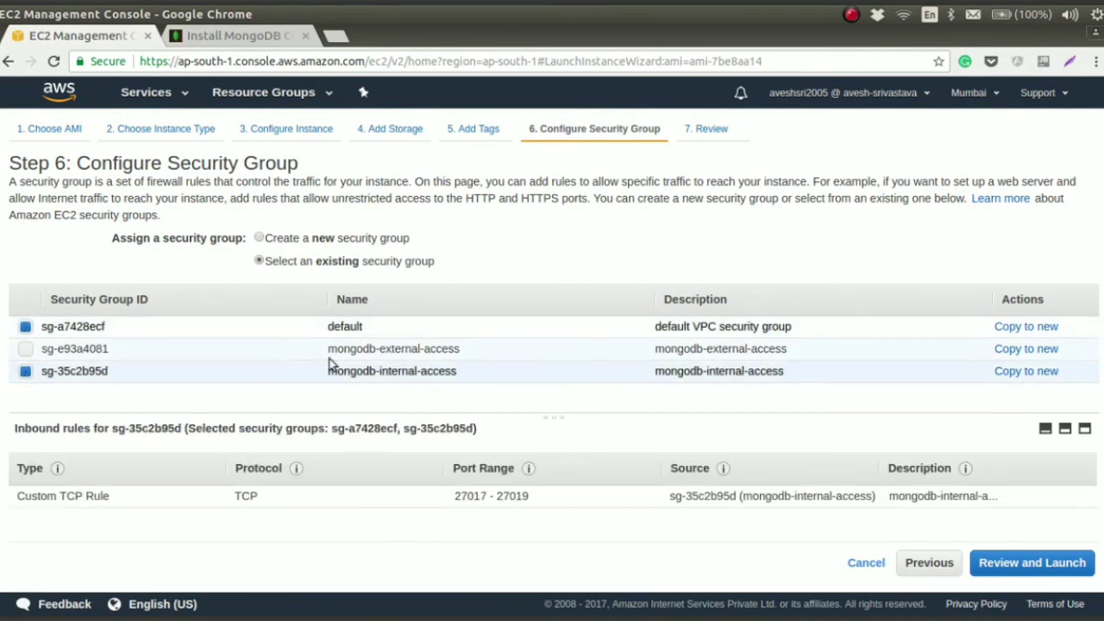
click(1041, 564)
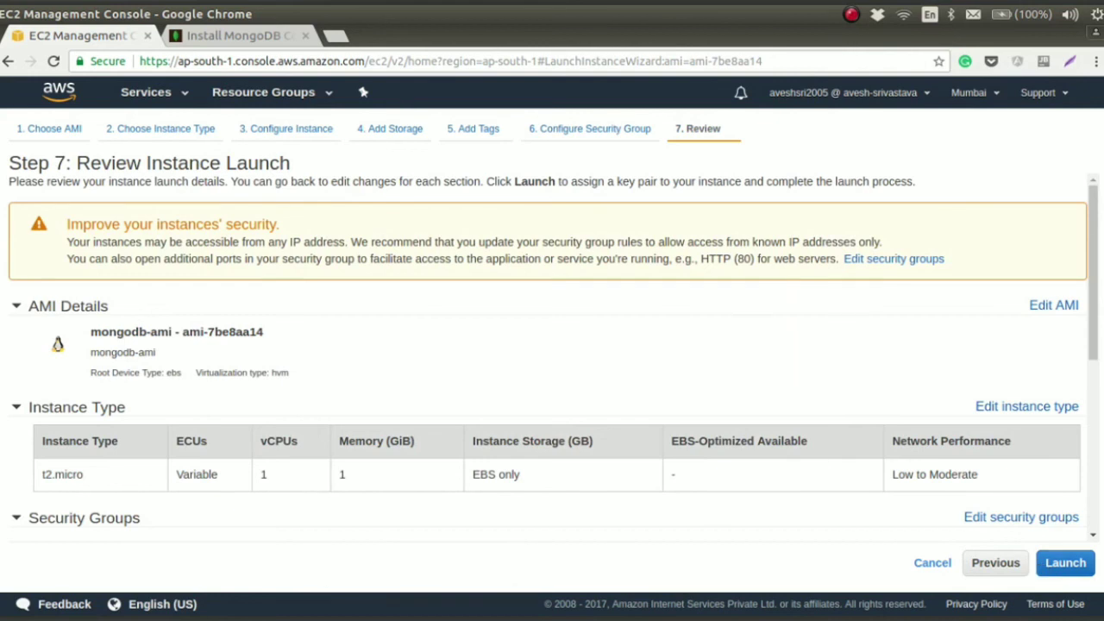
Step: Launch the instance with the preselected existing key pair, acknowledging access to its private key file
scroll(1095, 241, down, 1)
drag(1095, 242, 1094, 163)
click(1063, 563)
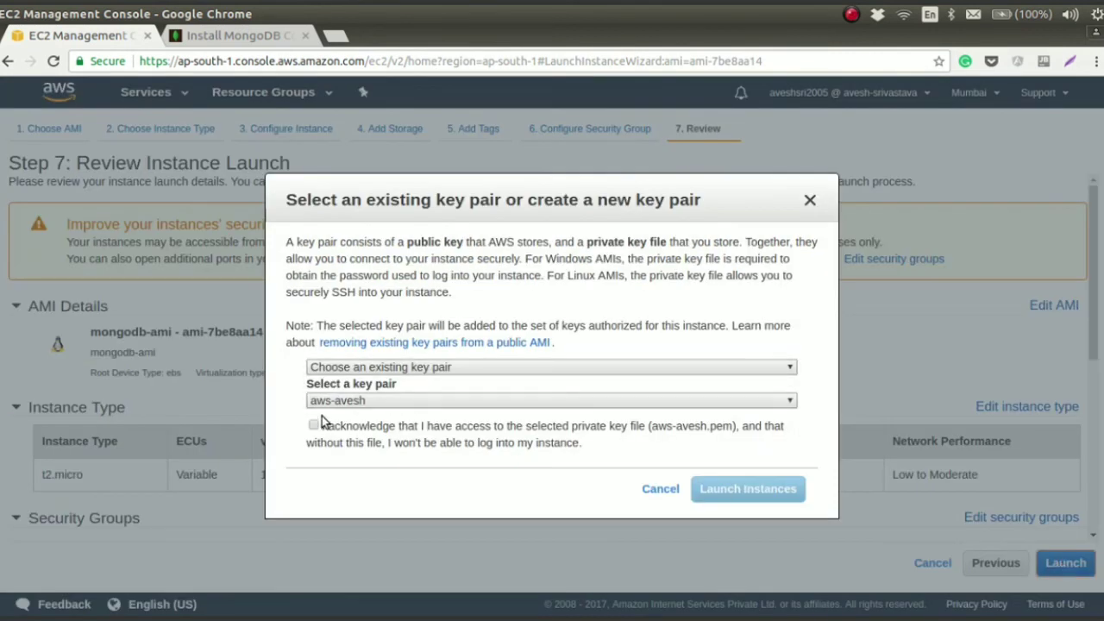
click(415, 369)
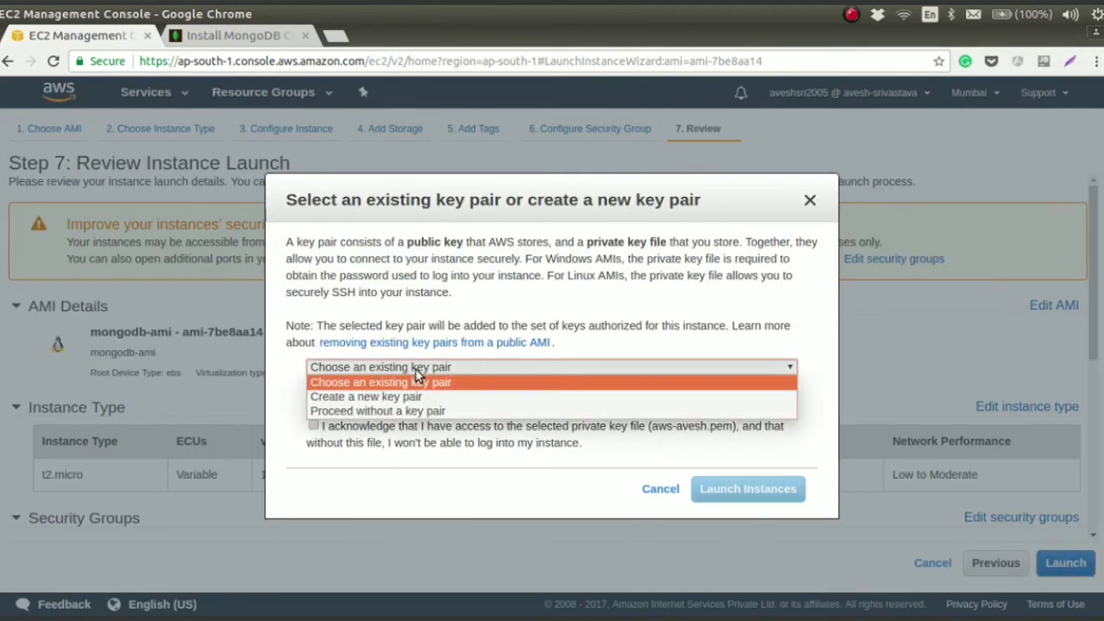
click(285, 402)
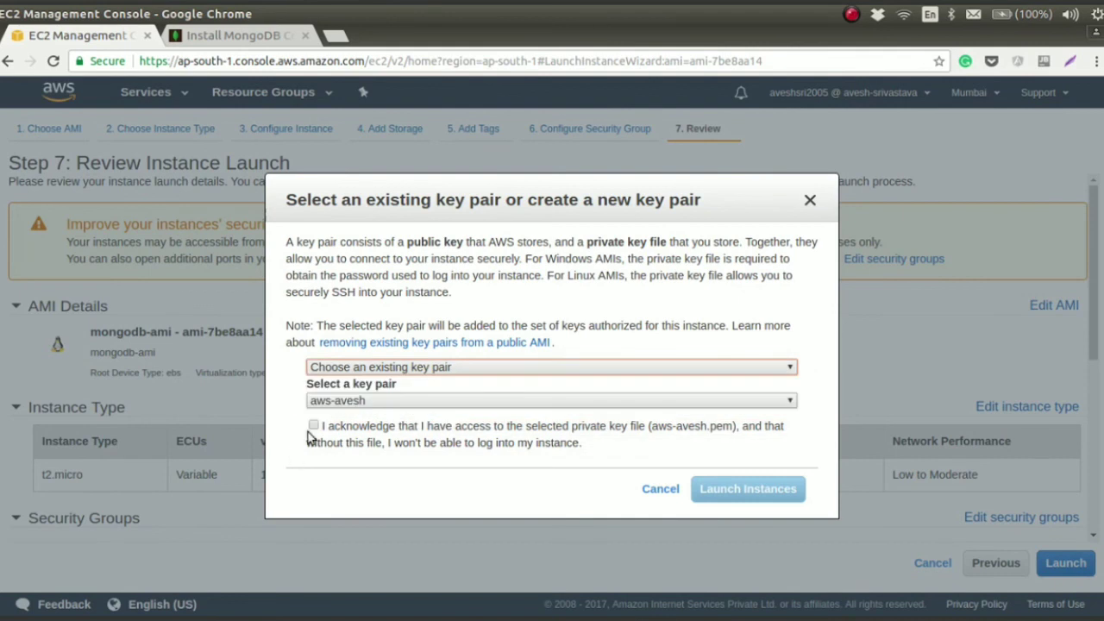
click(314, 426)
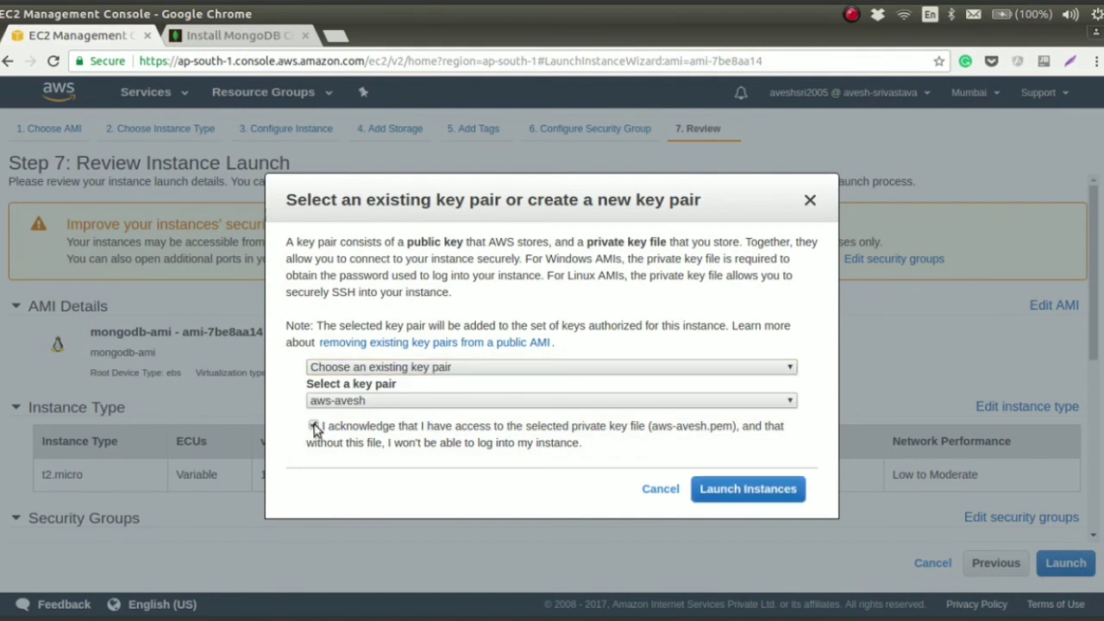
click(752, 489)
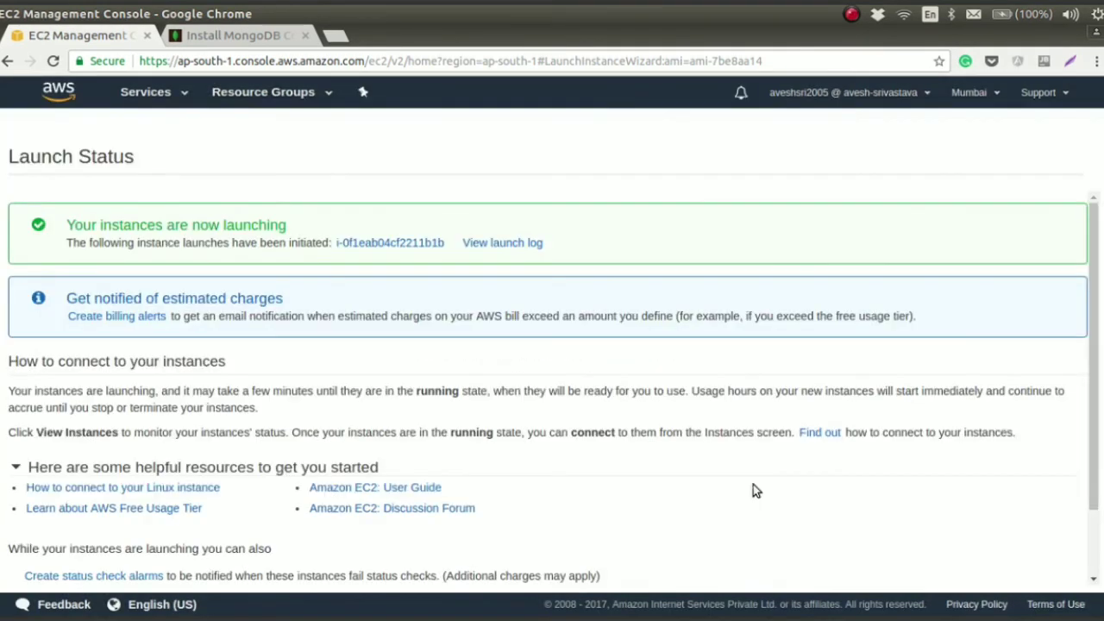
Step: Go from the launch status page to the instances list to view the newly launched instance
drag(1092, 325, 1092, 463)
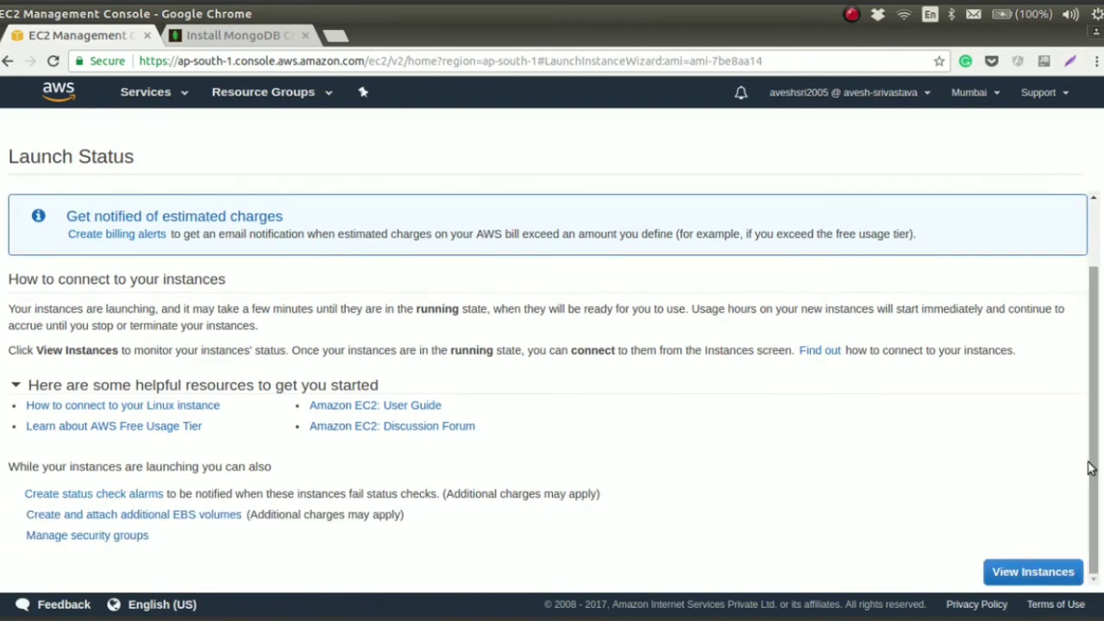
click(1033, 574)
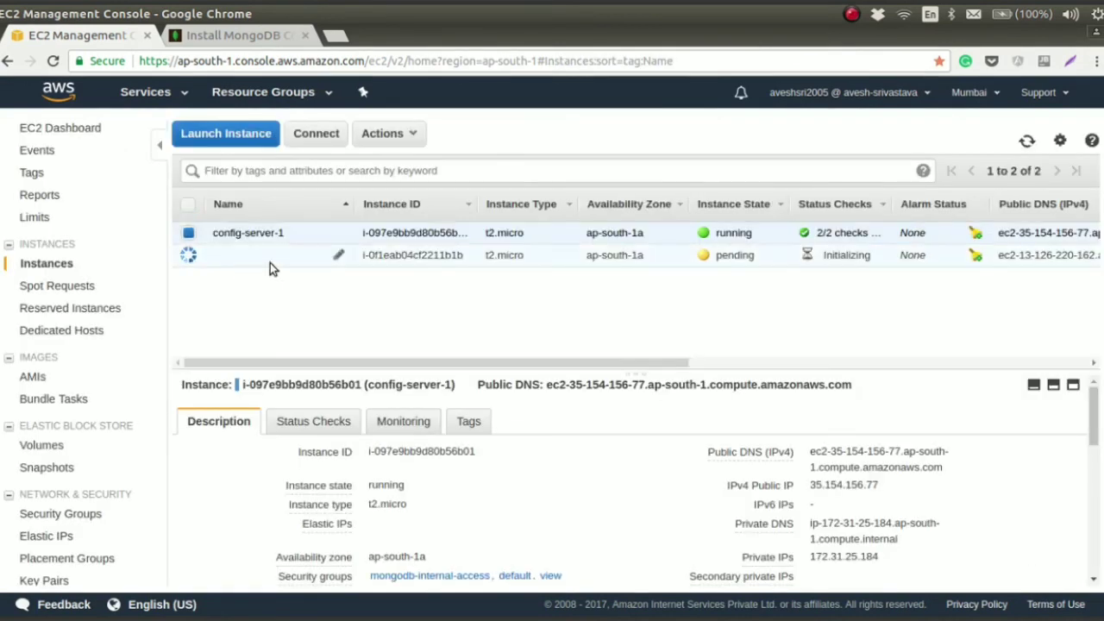
mouse_move(313, 266)
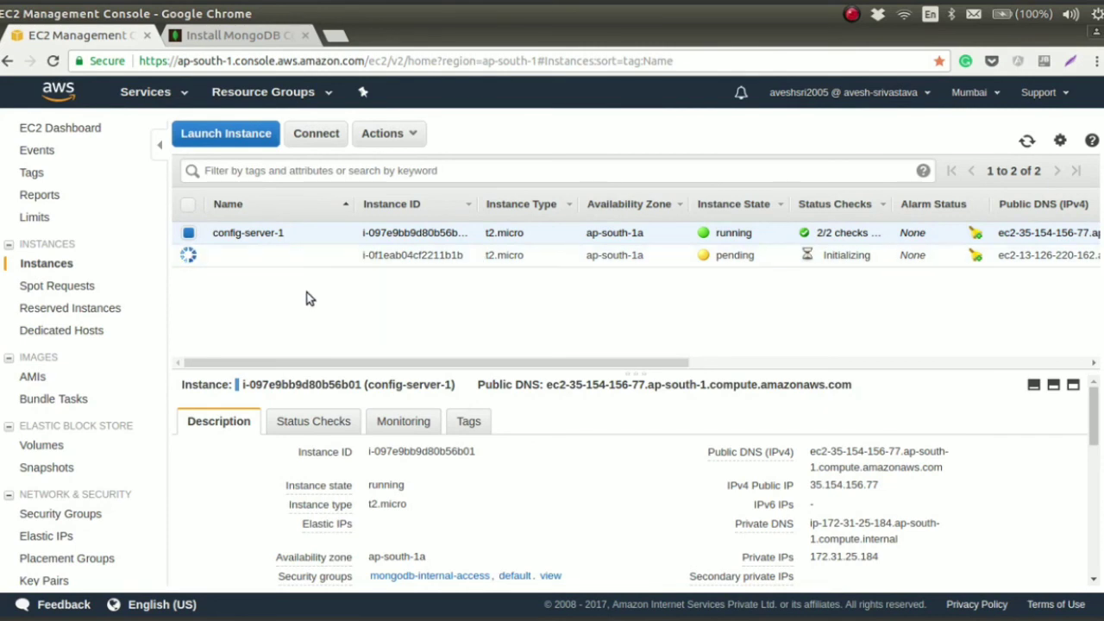